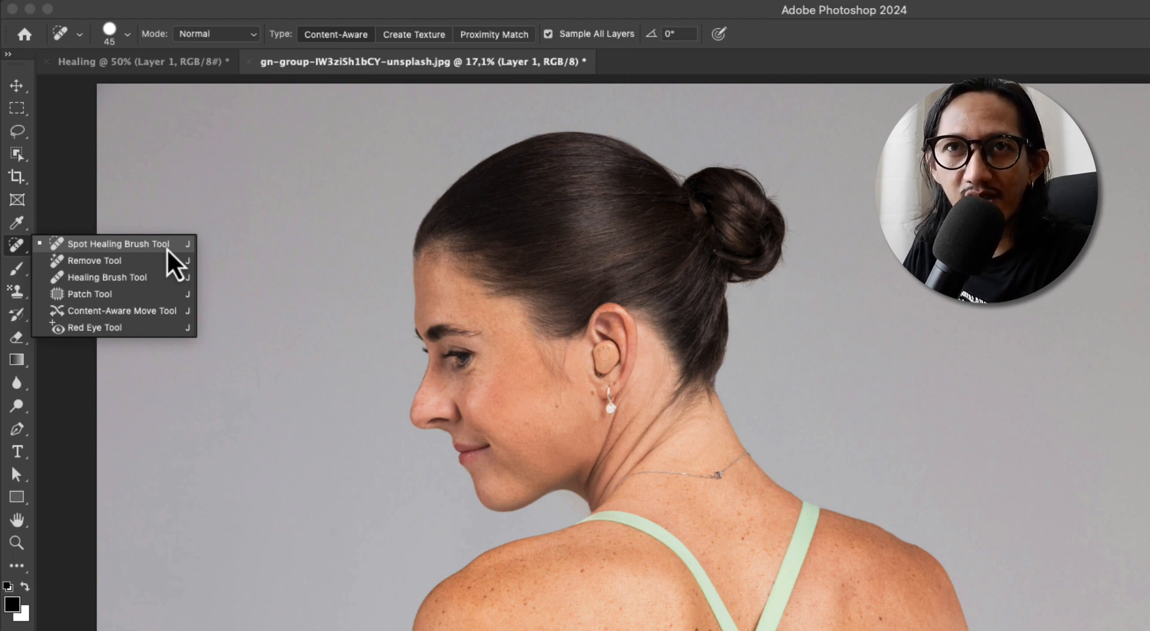
# Remove the dark mole between the straps on the upper back with the Spot Healing Brush at size 50
pyautogui.click(154, 246)
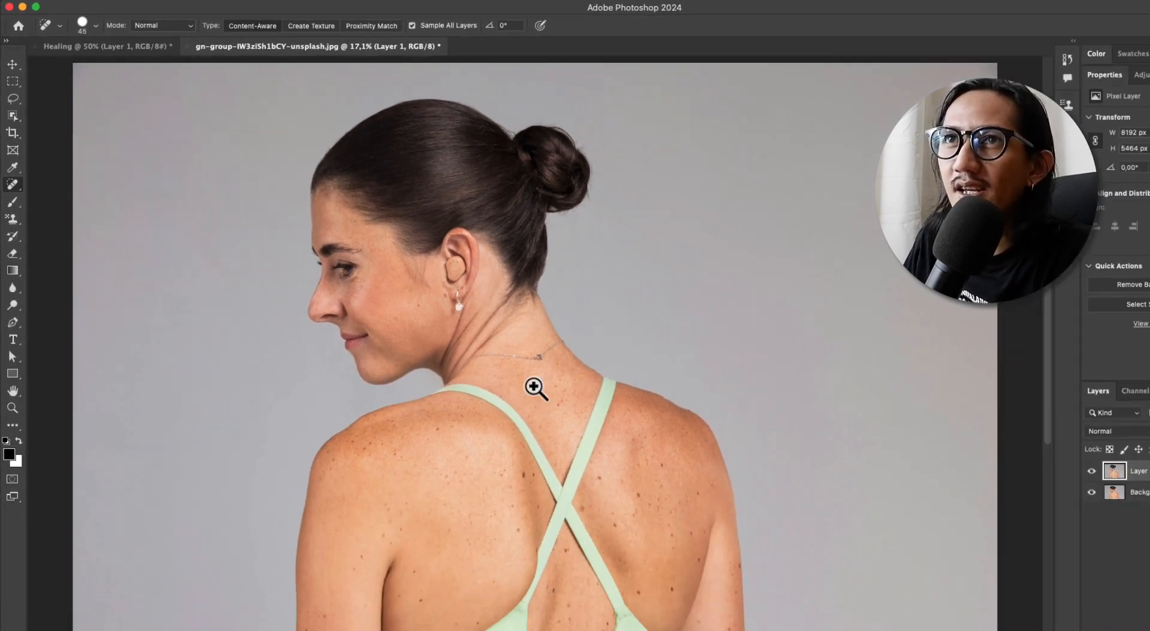
pyautogui.moveTo(505, 401); pyautogui.dragTo(534, 406)
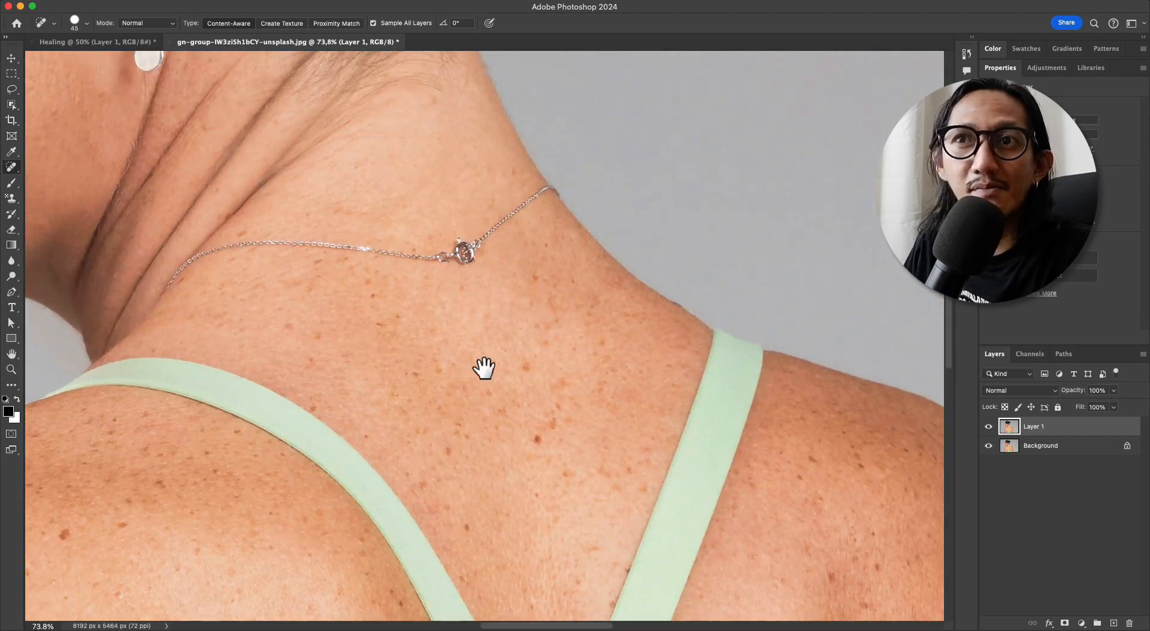
pyautogui.moveTo(411, 352); pyautogui.dragTo(421, 341)
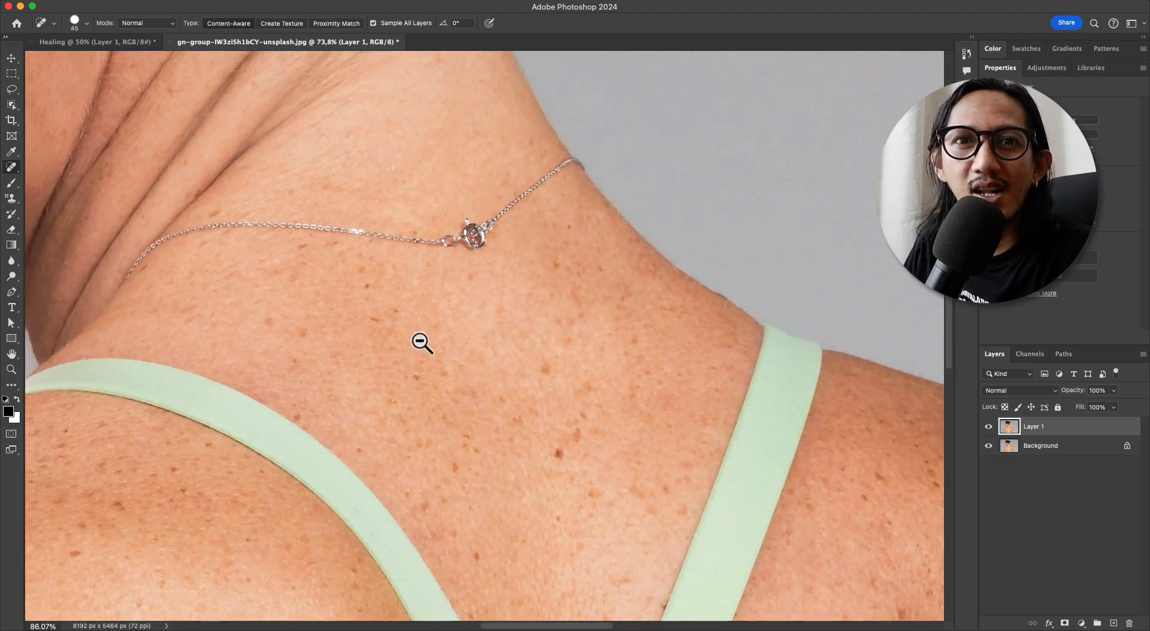
pyautogui.click(451, 326)
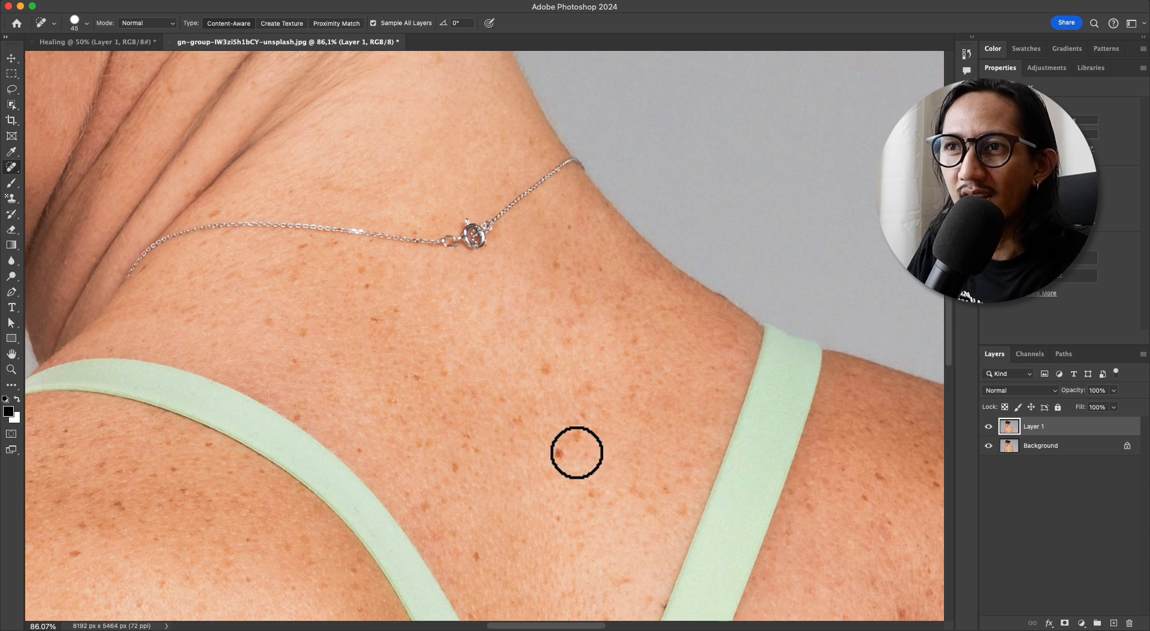
pyautogui.press(']')
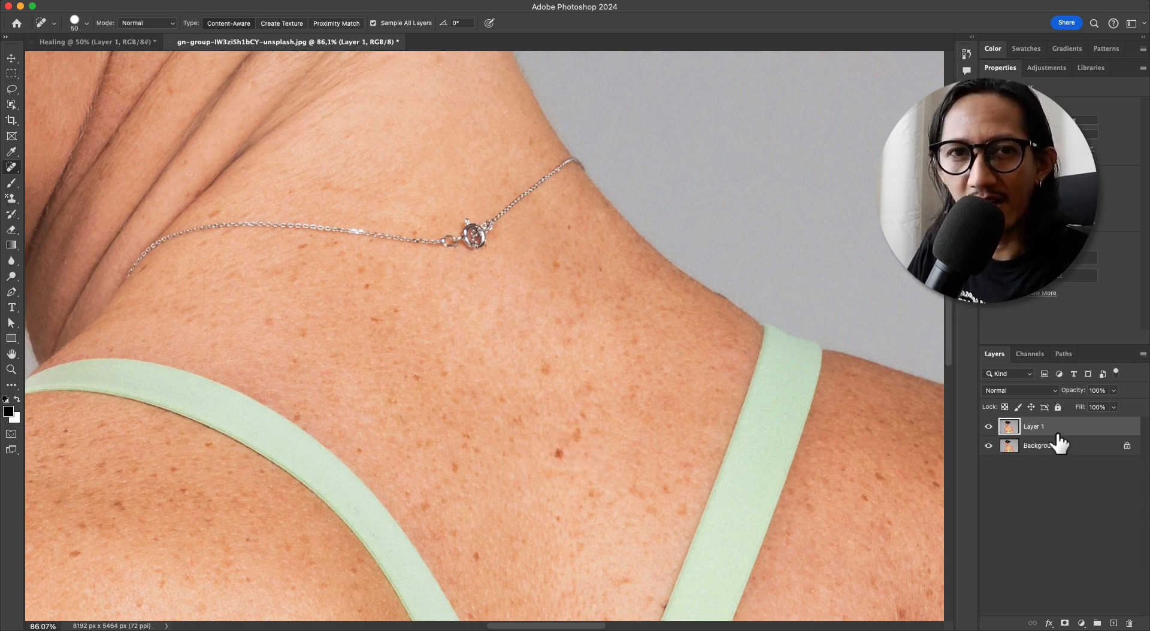
pyautogui.click(558, 456)
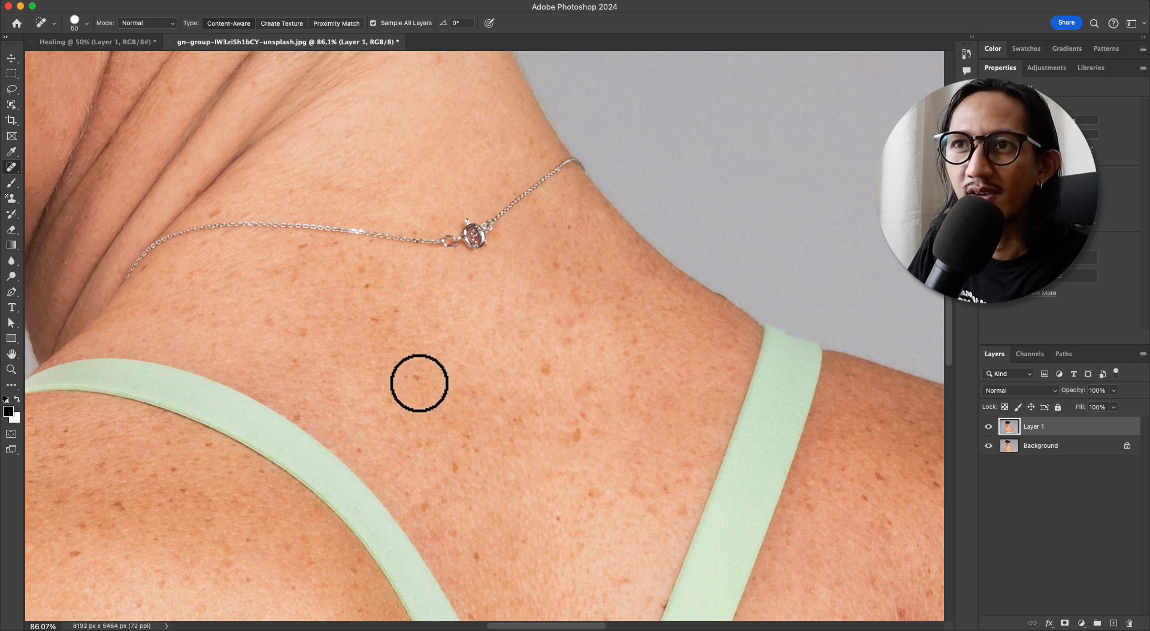
# Reduce the brush size and heal individual freckles on the upper back below the necklace
pyautogui.click(408, 379)
pyautogui.press('[')
pyautogui.press('[')
pyautogui.press('[')
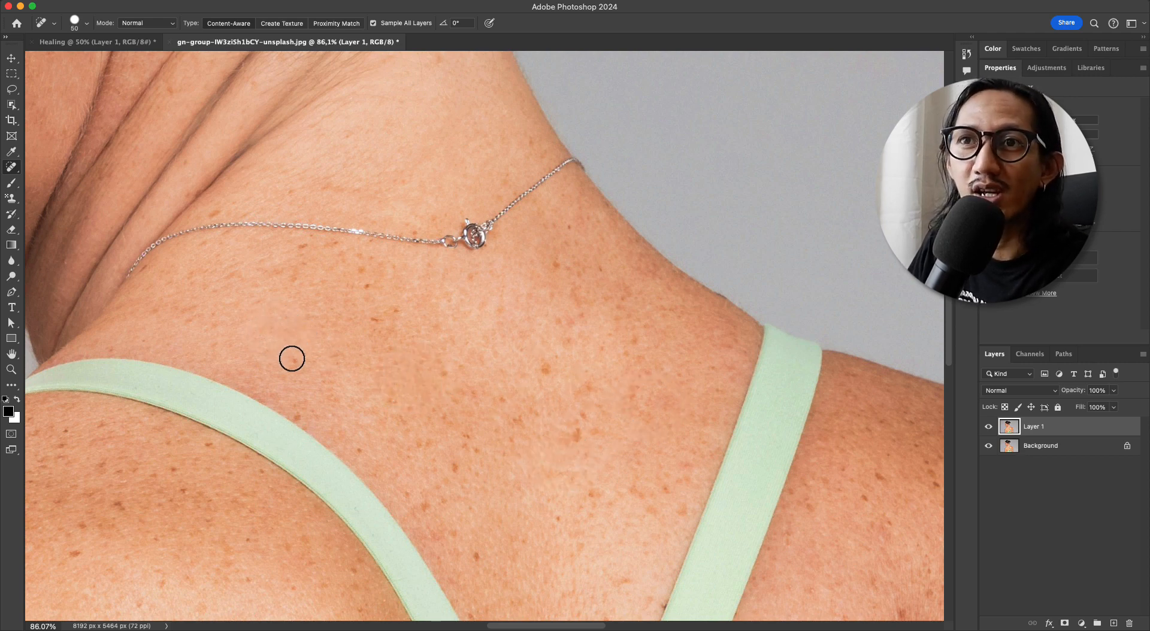
pyautogui.click(298, 354)
pyautogui.click(386, 312)
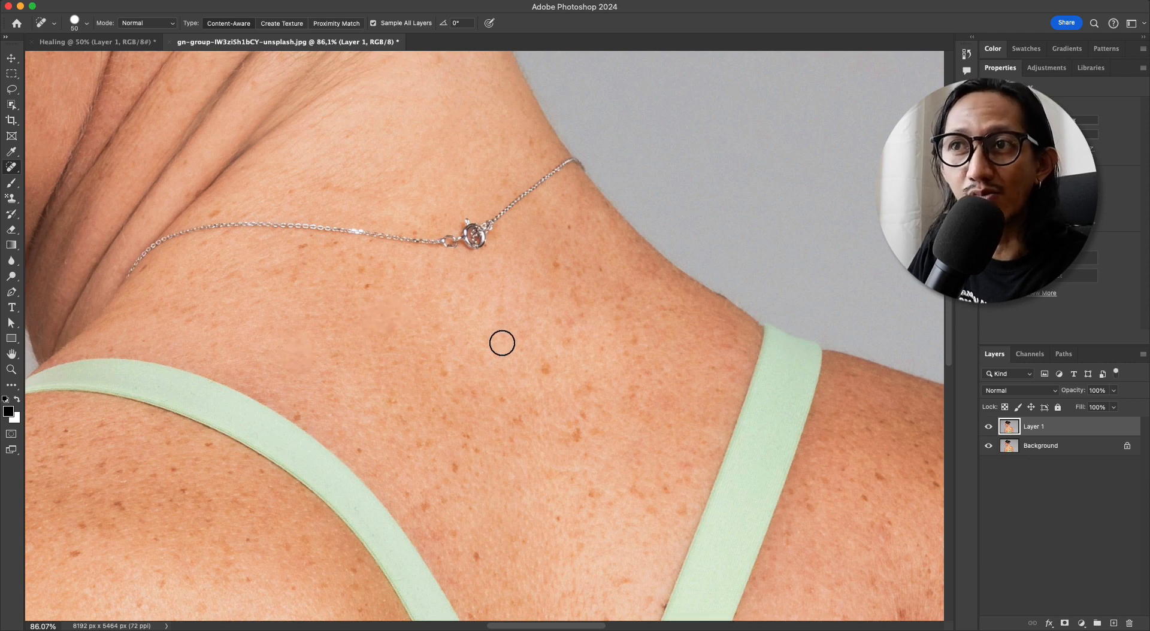
pyautogui.click(545, 369)
pyautogui.click(449, 365)
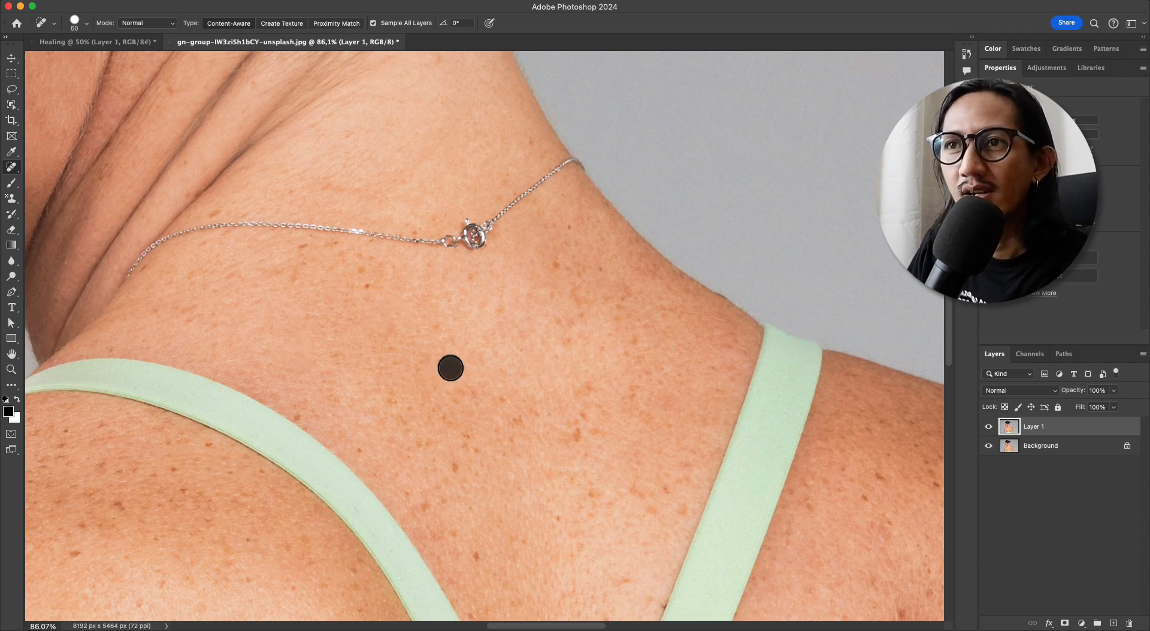
pyautogui.click(368, 291)
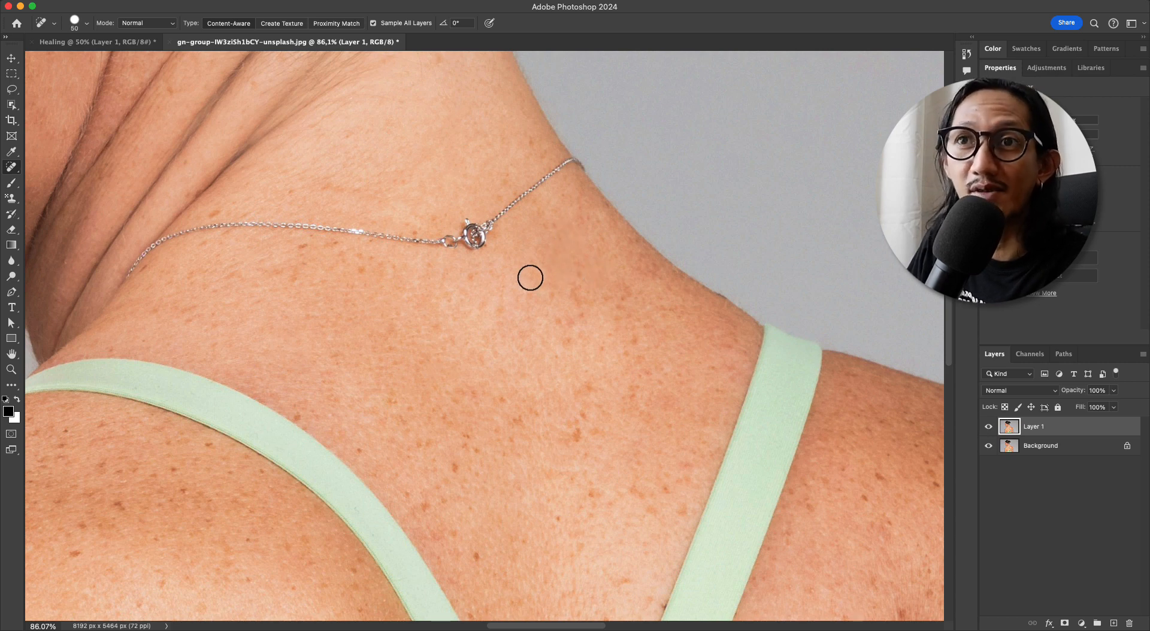
pyautogui.click(341, 354)
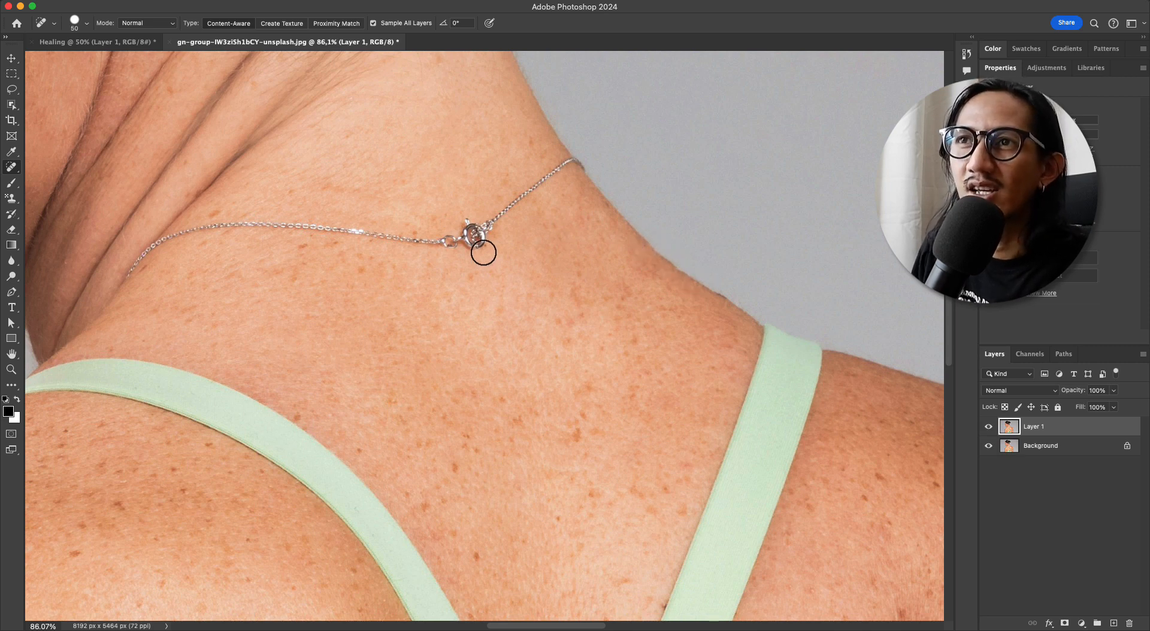
# Try to remove the necklace on Layer 1 with one Content-Aware healing stroke along the chain, and undo the stroke
pyautogui.moveTo(484, 252); pyautogui.dragTo(575, 273)
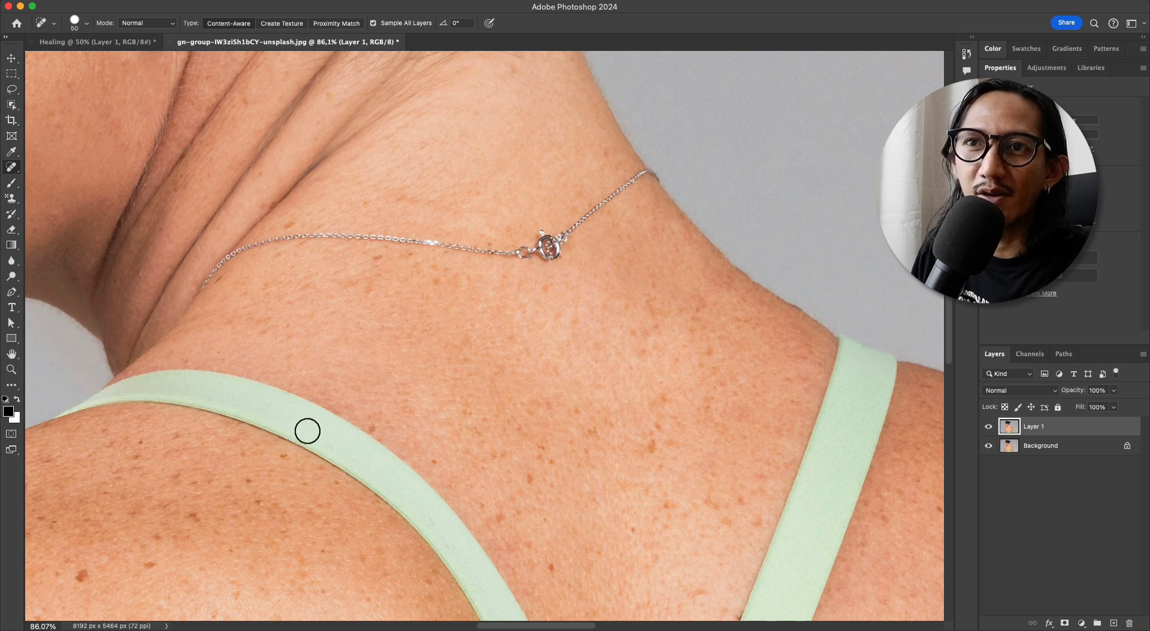
pyautogui.click(278, 457)
pyautogui.moveTo(350, 263); pyautogui.dragTo(332, 292)
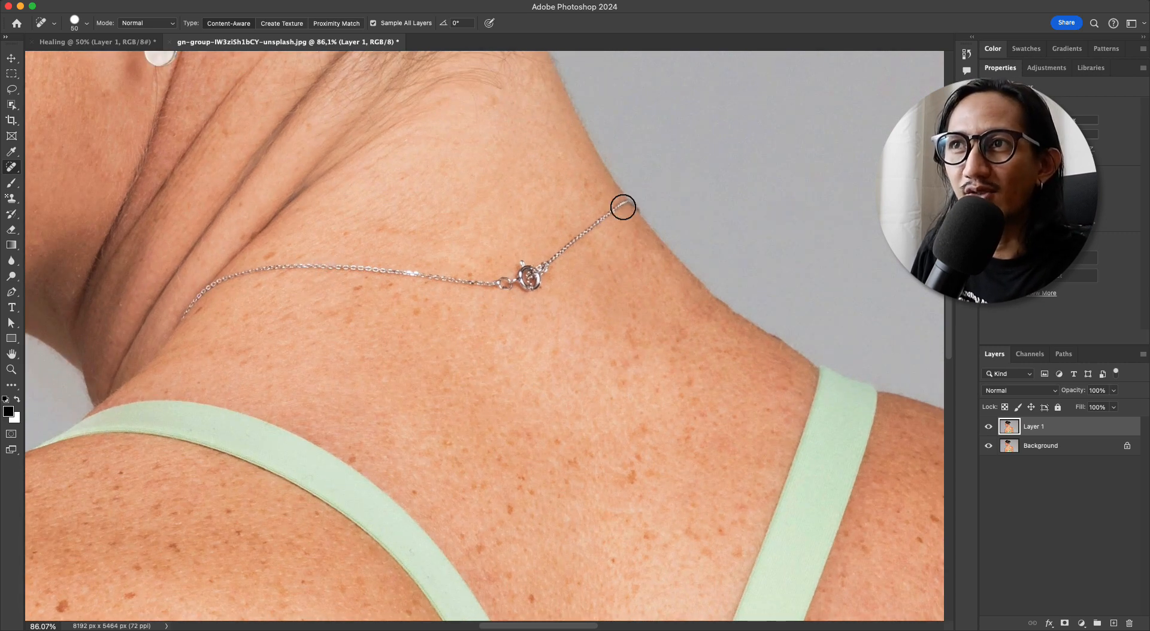
pyautogui.moveTo(178, 316)
pyautogui.mouseDown()
pyautogui.moveTo(221, 280)
pyautogui.moveTo(307, 259)
pyautogui.moveTo(447, 281)
pyautogui.moveTo(543, 277)
pyautogui.moveTo(636, 200)
pyautogui.mouseUp()
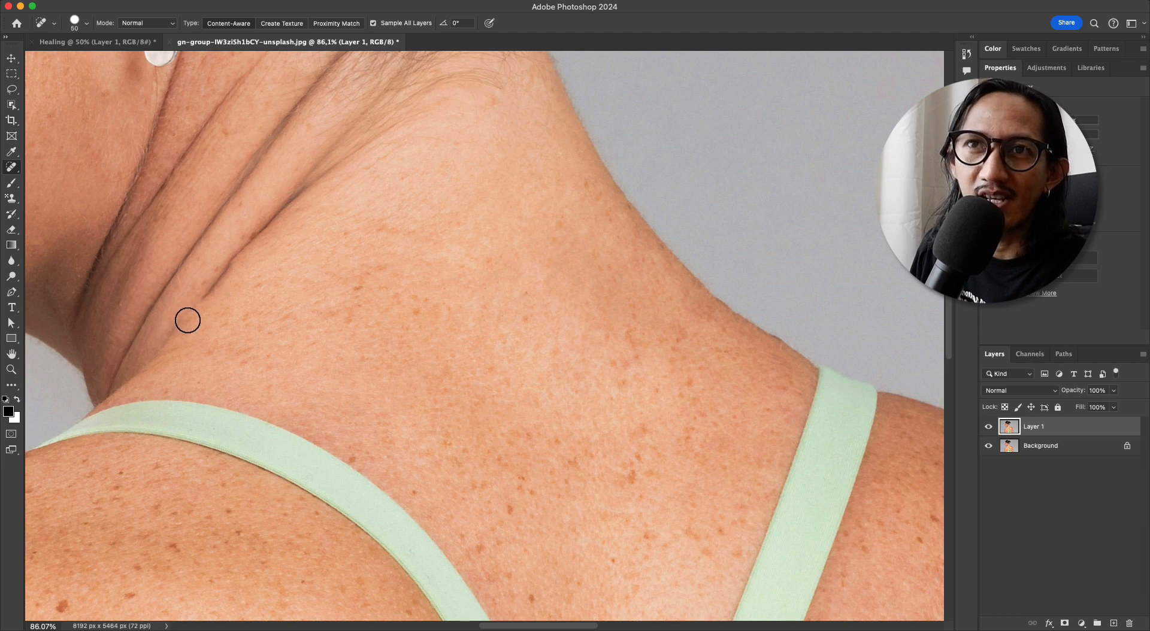
pyautogui.moveTo(205, 296); pyautogui.dragTo(267, 286)
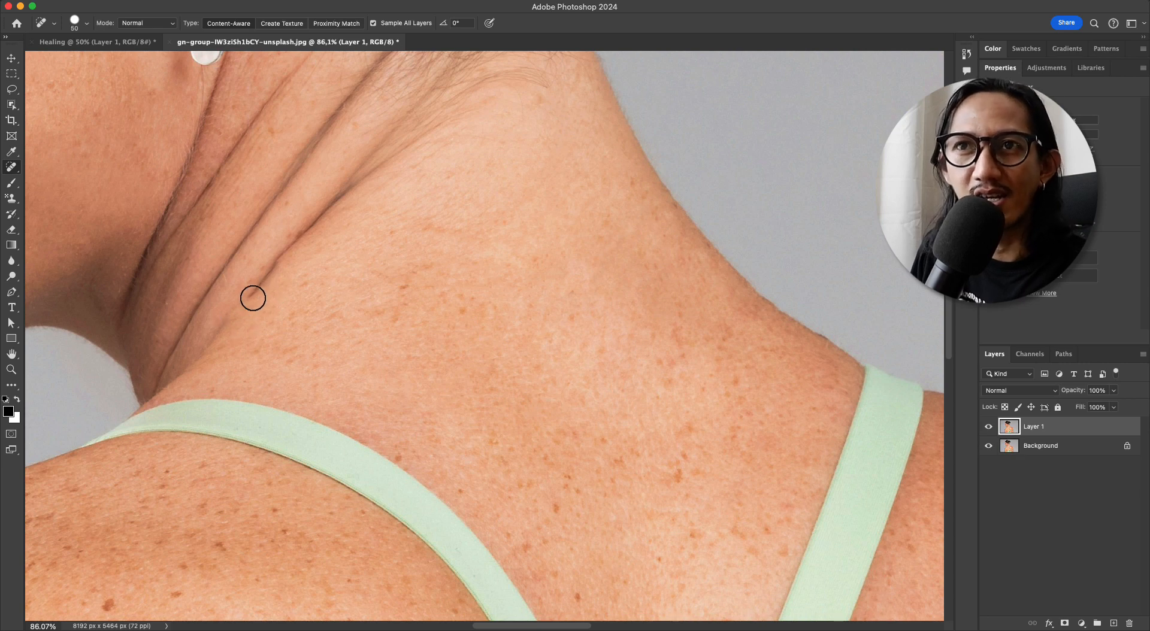
pyautogui.press('super+z')
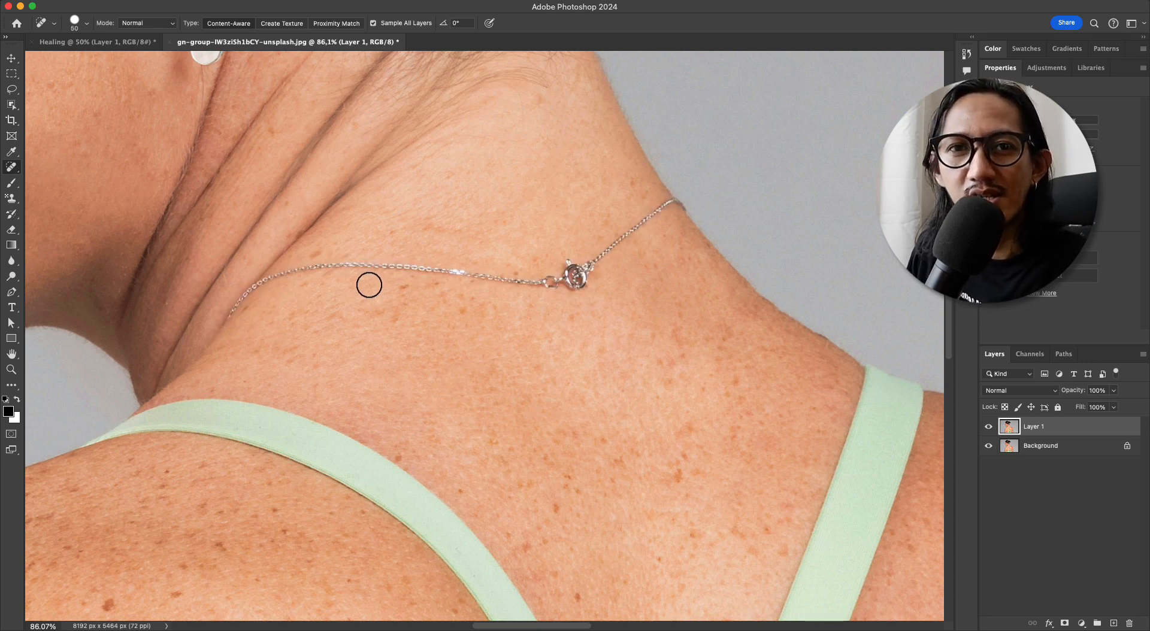
# Add a new empty layer and heal the whole necklace on it with one Content-Aware stroke along the chain
pyautogui.scroll(3, 373, 276)
pyautogui.hscroll(-2, 374, 275)
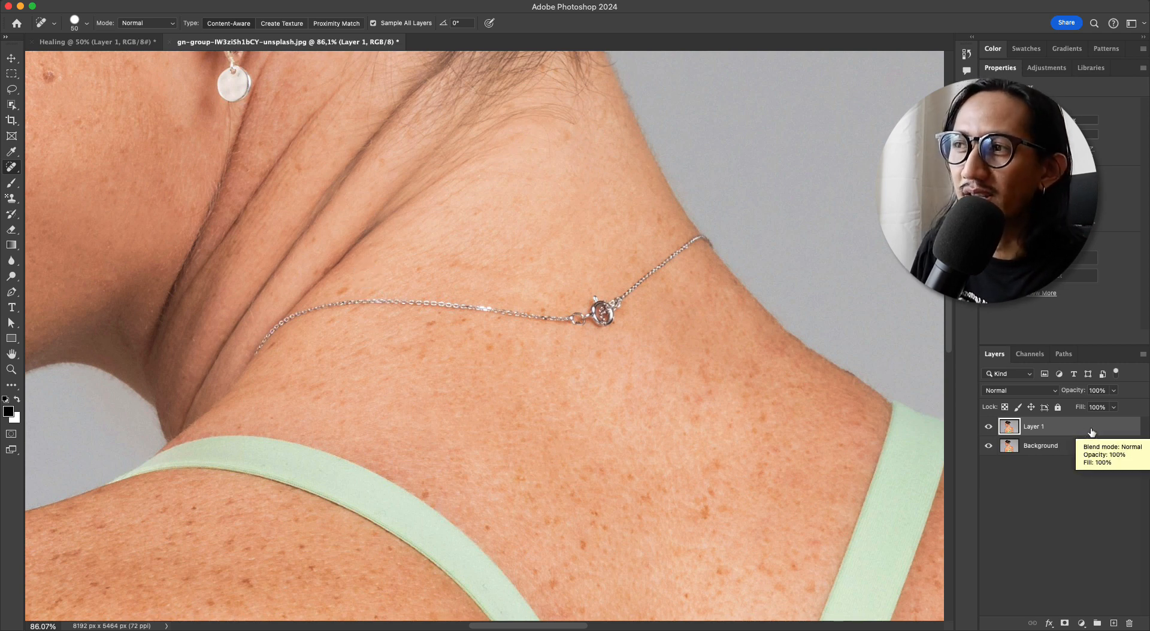
pyautogui.click(1114, 623)
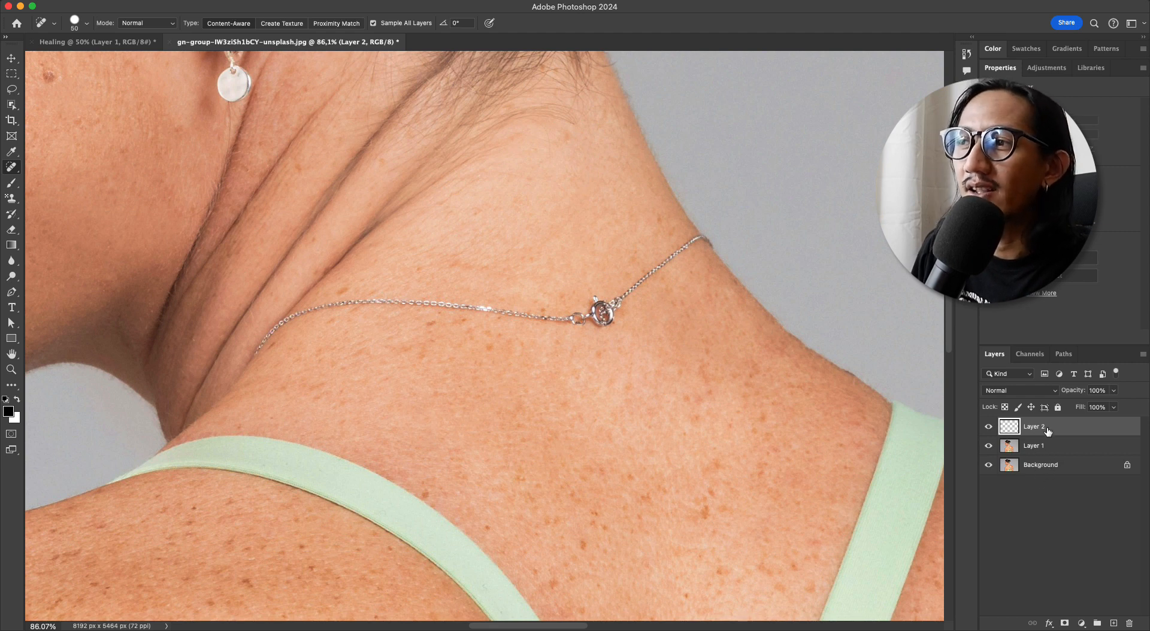
pyautogui.moveTo(425, 279); pyautogui.dragTo(458, 281)
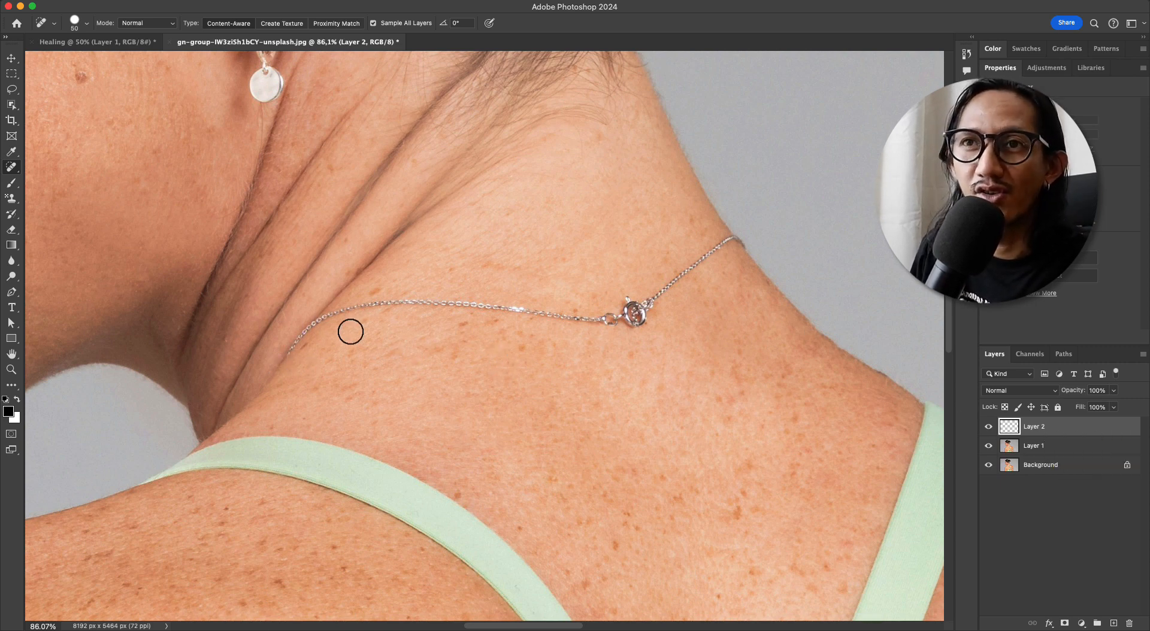
pyautogui.moveTo(282, 355)
pyautogui.mouseDown()
pyautogui.moveTo(341, 315)
pyautogui.moveTo(467, 309)
pyautogui.moveTo(605, 324)
pyautogui.moveTo(742, 242)
pyautogui.mouseUp()
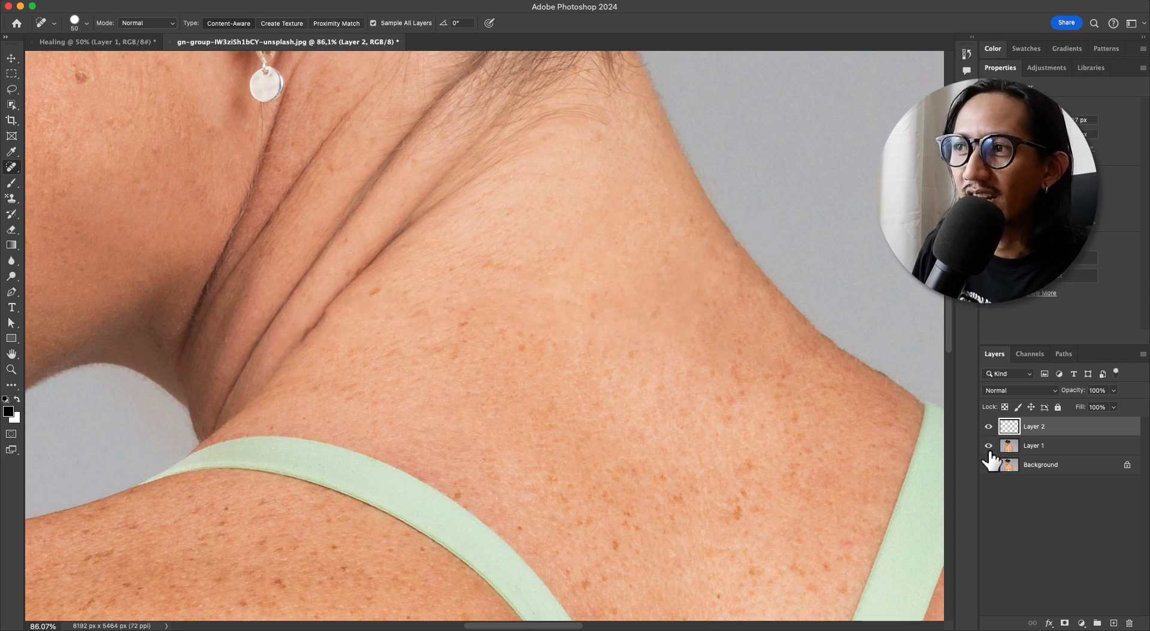
# Hide Layer 1 and the Background to view the healing stroke on Layer 2 by itself
pyautogui.click(988, 446)
pyautogui.click(988, 465)
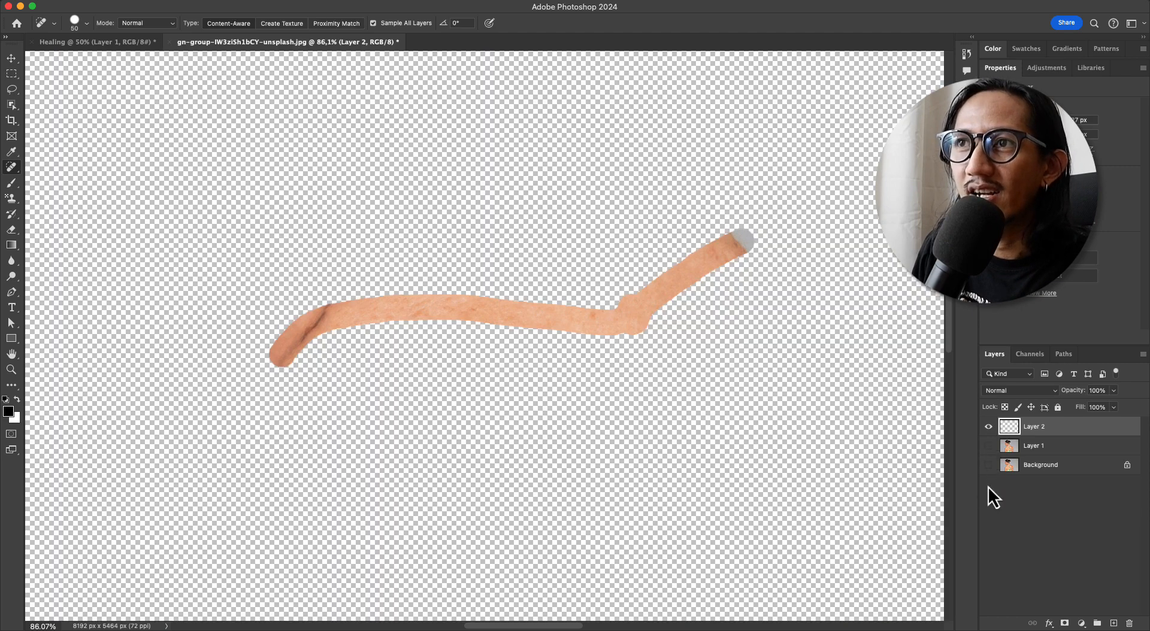
pyautogui.press('v')
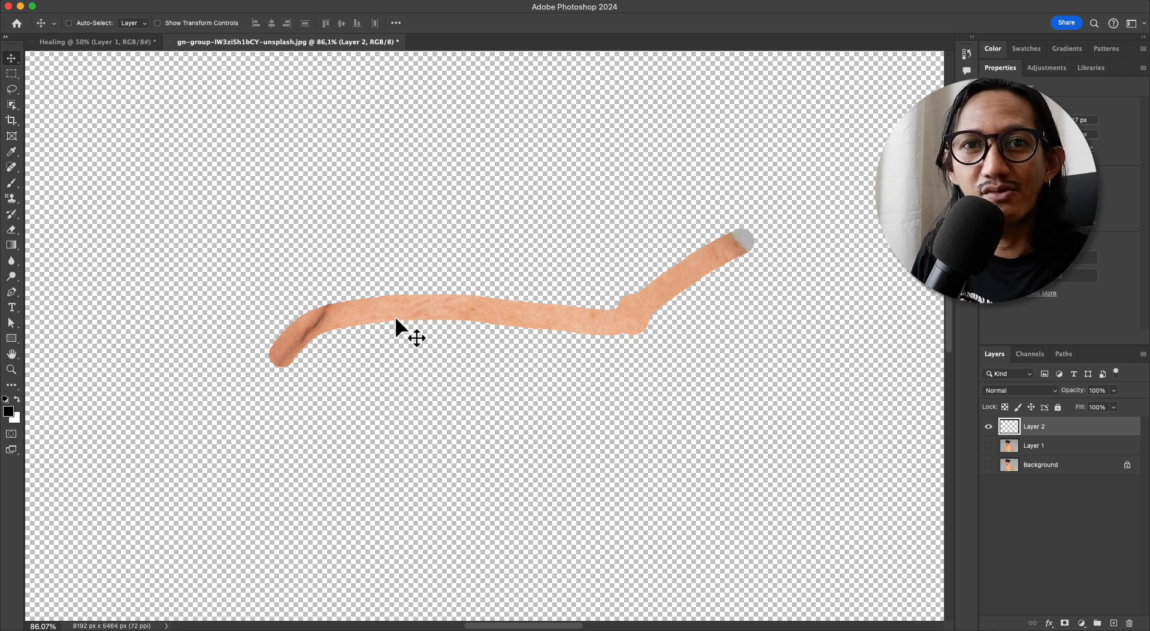
# Show Layer 1 and the Background, compare the neck with Layer 2 hidden and shown, and select Layer 2
pyautogui.moveTo(992, 451); pyautogui.dragTo(993, 478)
pyautogui.click(989, 427)
pyautogui.click(1012, 451)
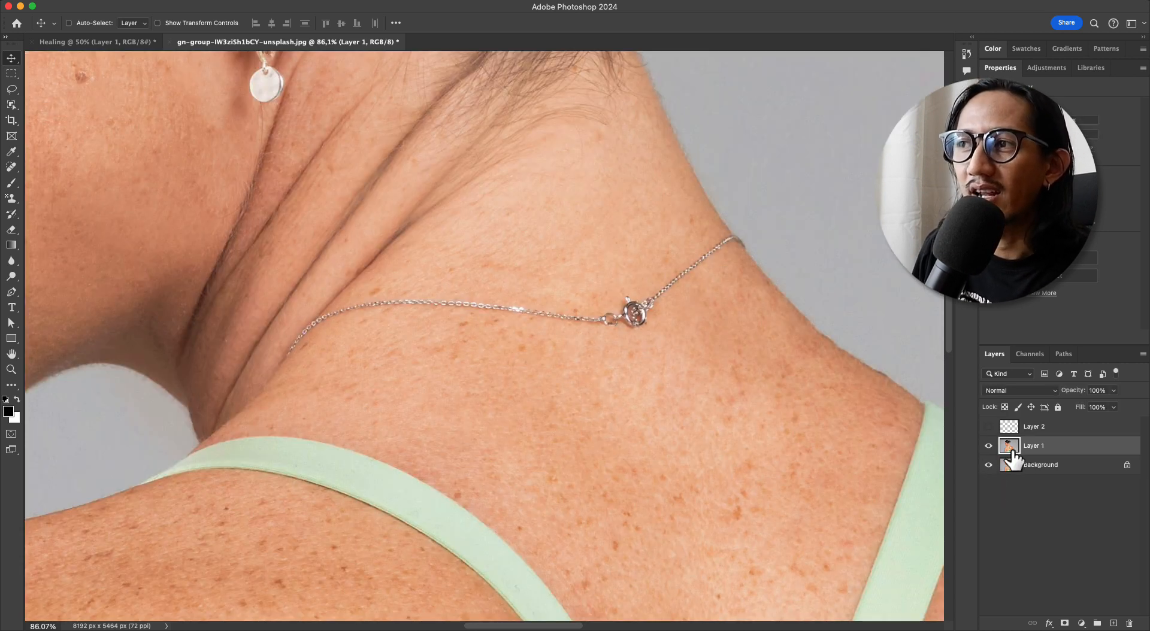
pyautogui.click(987, 465)
pyautogui.click(989, 446)
pyautogui.click(989, 447)
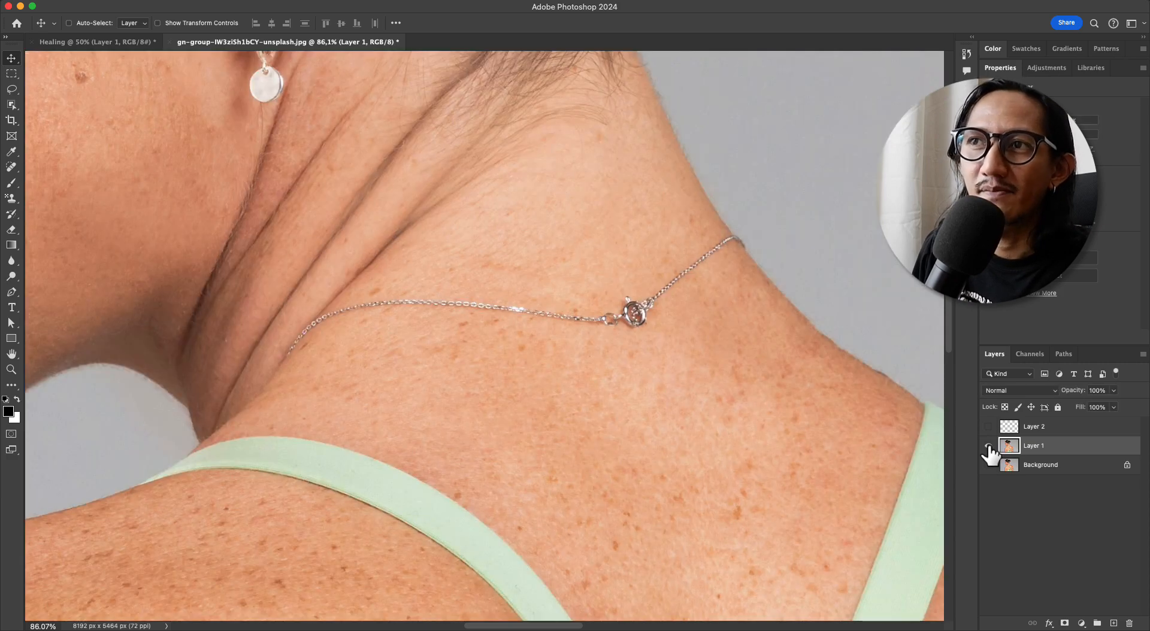
pyautogui.click(988, 465)
pyautogui.click(989, 426)
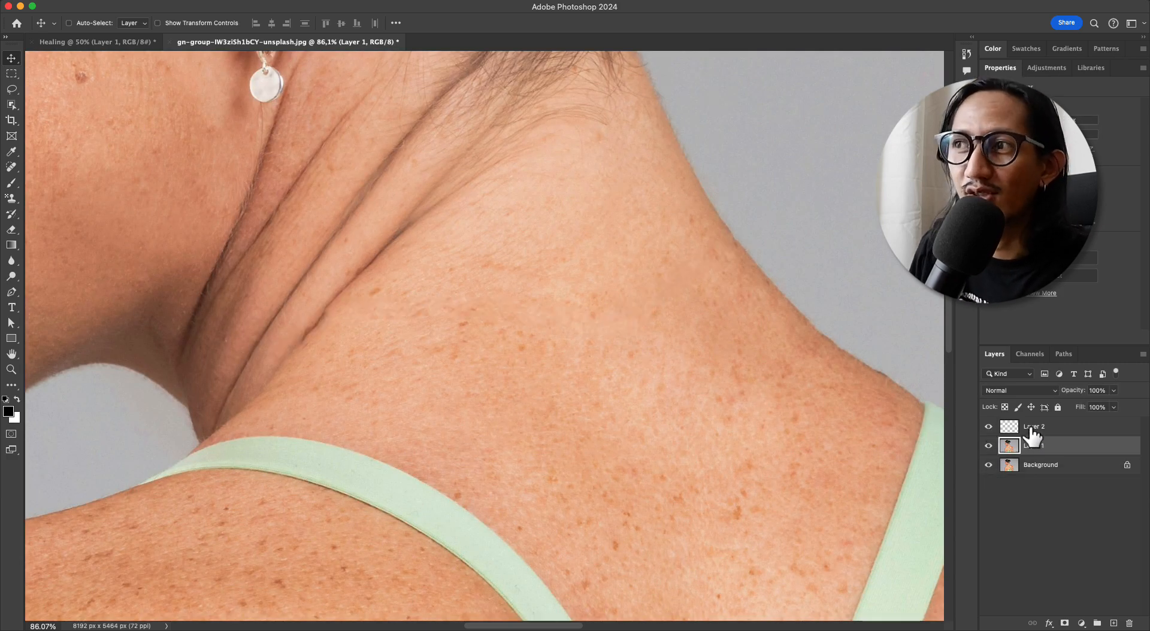
pyautogui.click(1032, 428)
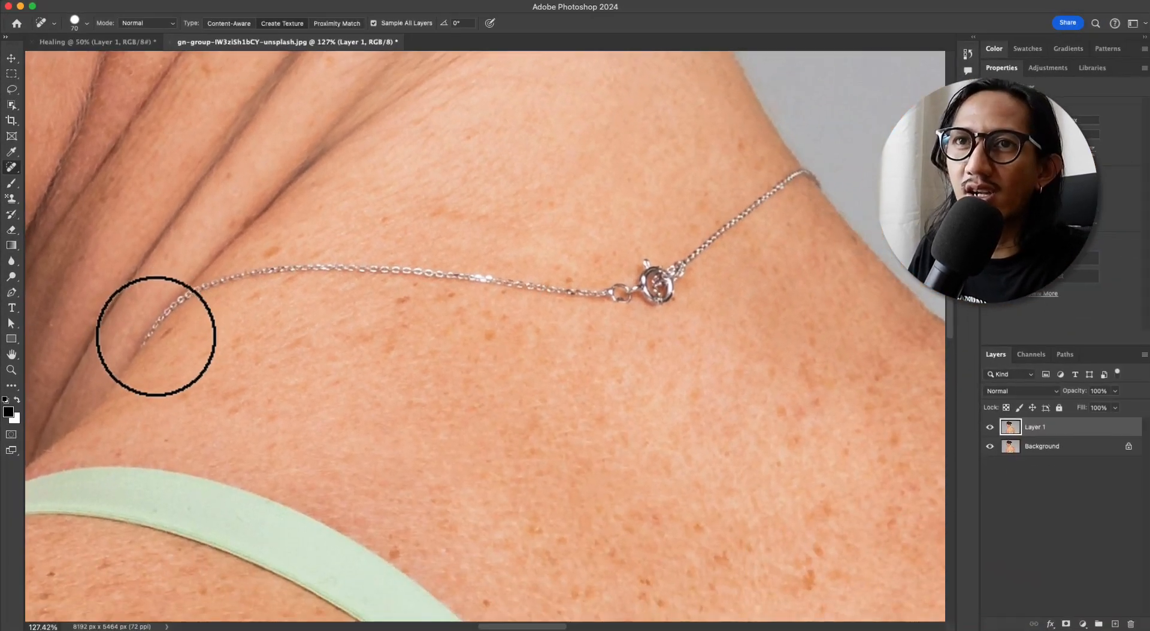
# Heal along the whole necklace in Create Texture mode with a size 70 brush and examine the generated skin texture up close
pyautogui.moveTo(156, 336)
pyautogui.mouseDown()
pyautogui.moveTo(275, 267)
pyautogui.moveTo(513, 274)
pyautogui.moveTo(692, 257)
pyautogui.moveTo(812, 176)
pyautogui.mouseUp()
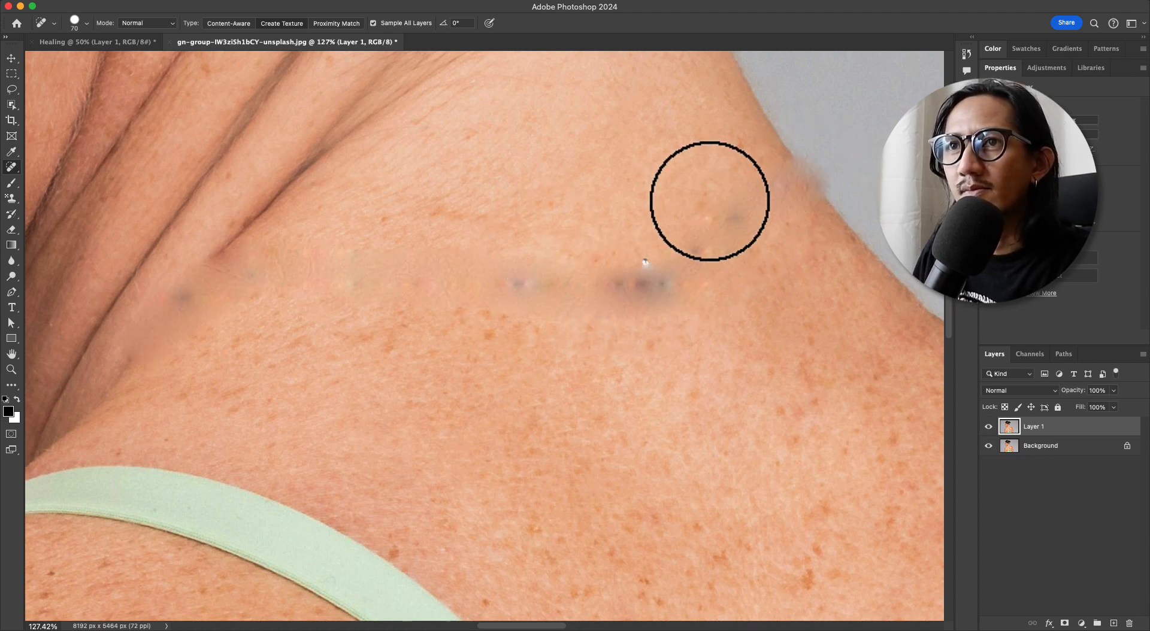
pyautogui.moveTo(347, 258); pyautogui.dragTo(418, 245)
pyautogui.moveTo(646, 275)
pyautogui.mouseDown()
pyautogui.moveTo(437, 261)
pyautogui.moveTo(431, 244)
pyautogui.mouseUp()
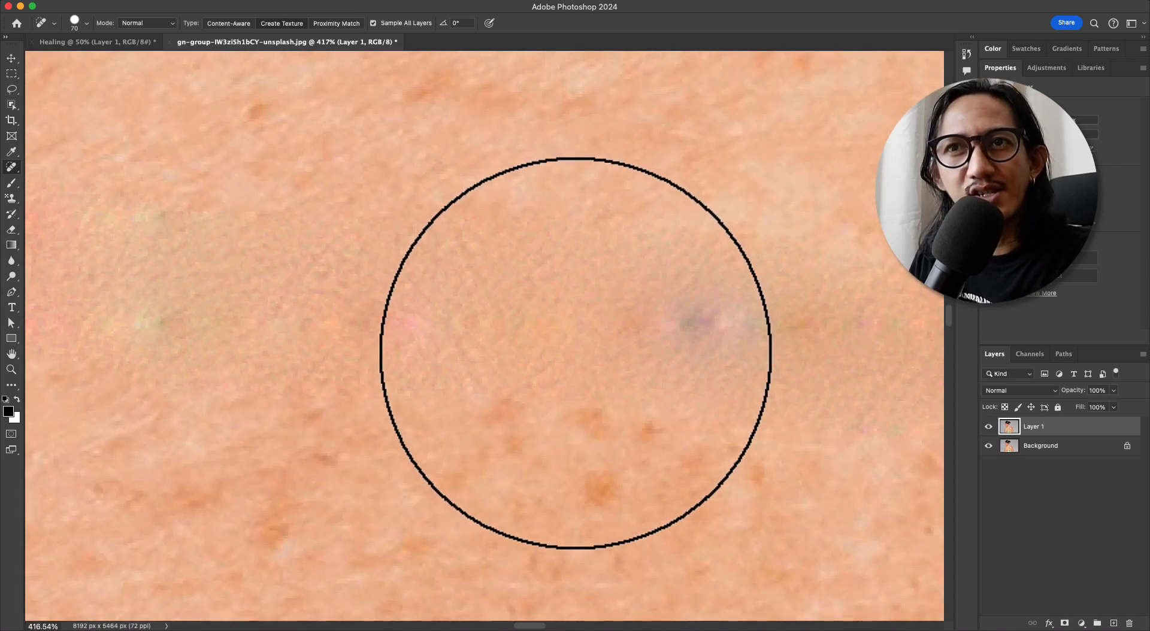
pyautogui.moveTo(568, 329); pyautogui.dragTo(544, 339)
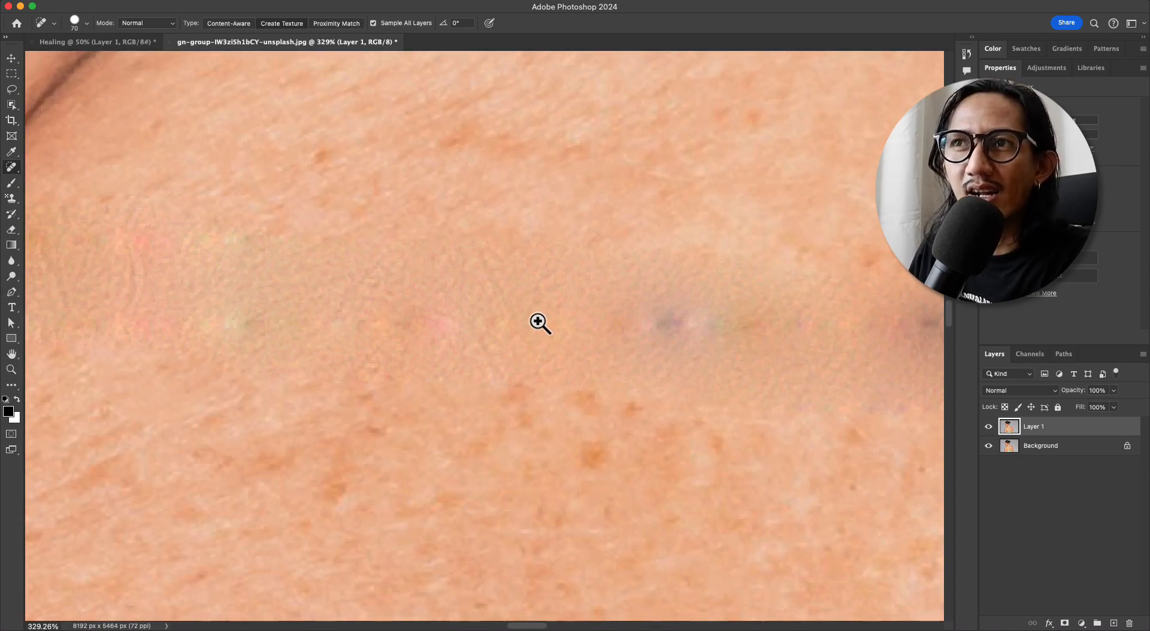
pyautogui.moveTo(539, 321)
pyautogui.mouseDown()
pyautogui.moveTo(523, 306)
pyautogui.moveTo(490, 315)
pyautogui.mouseUp()
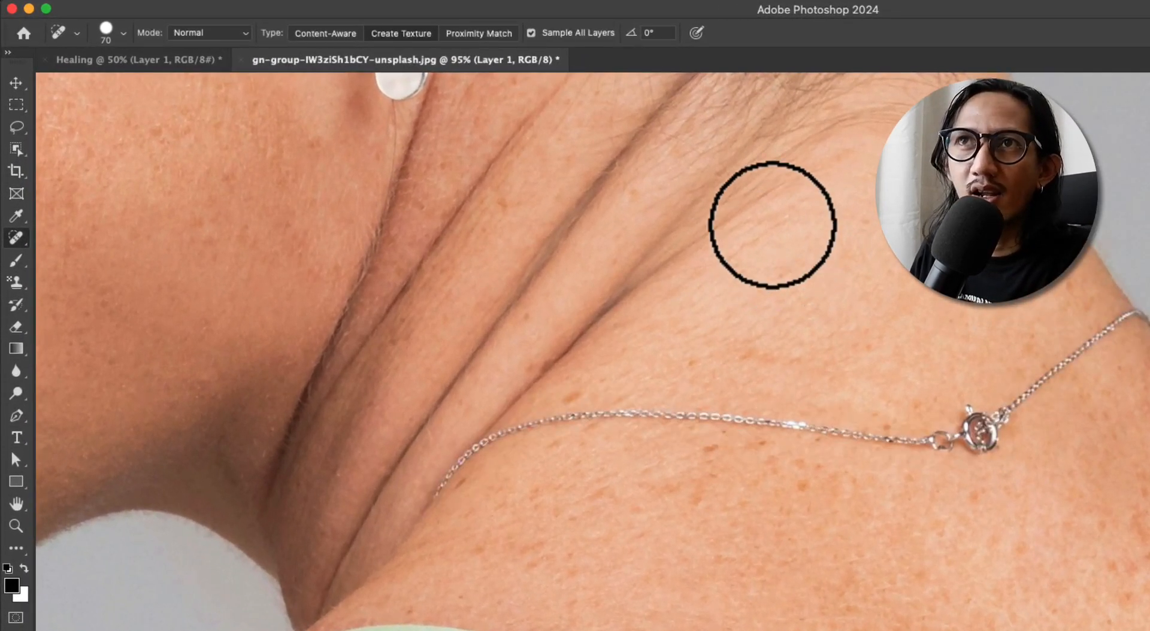
# Set the healing type to Proximity Match and the brush size to 50, and heal along the whole necklace chain on Layer 1
pyautogui.click(481, 39)
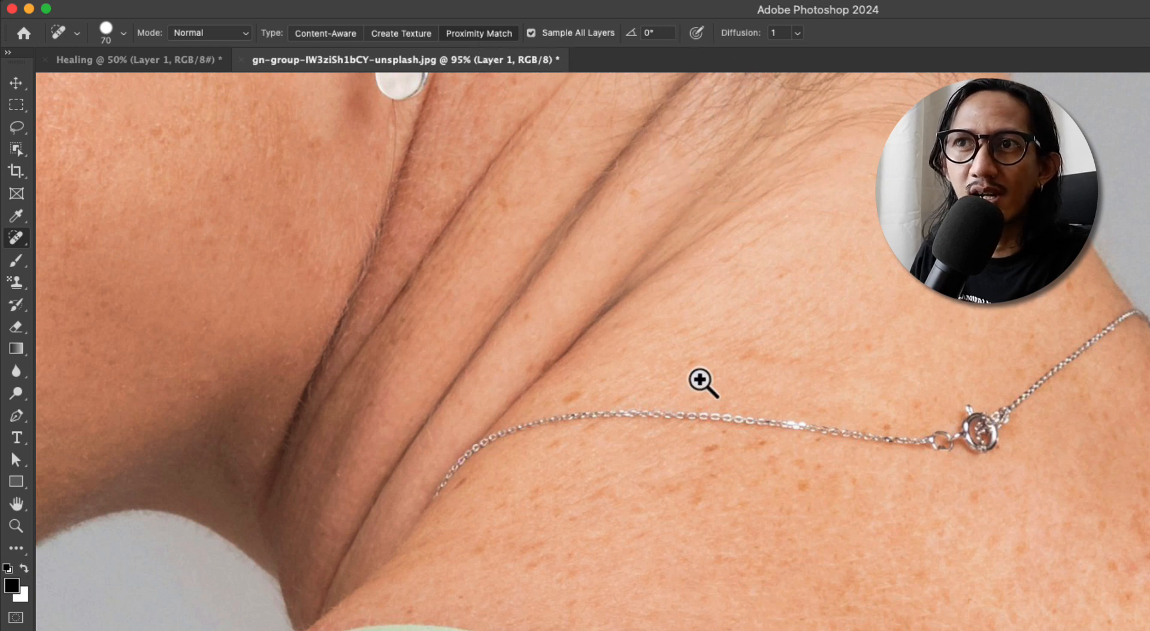
pyautogui.moveTo(624, 408); pyautogui.dragTo(681, 352)
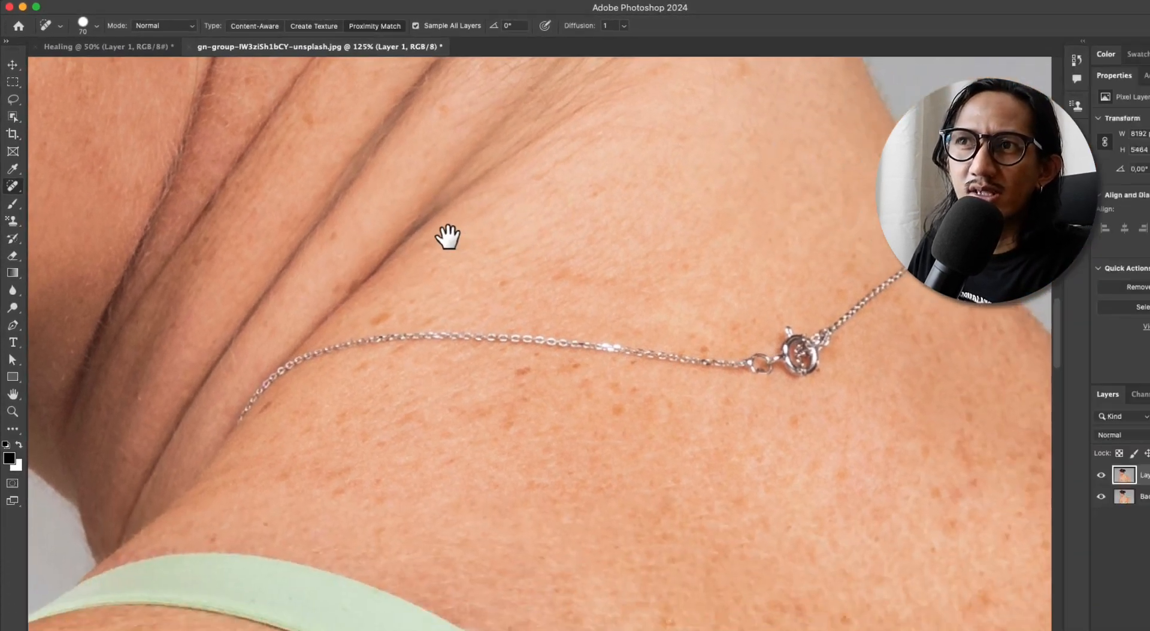
pyautogui.moveTo(564, 297); pyautogui.dragTo(503, 302)
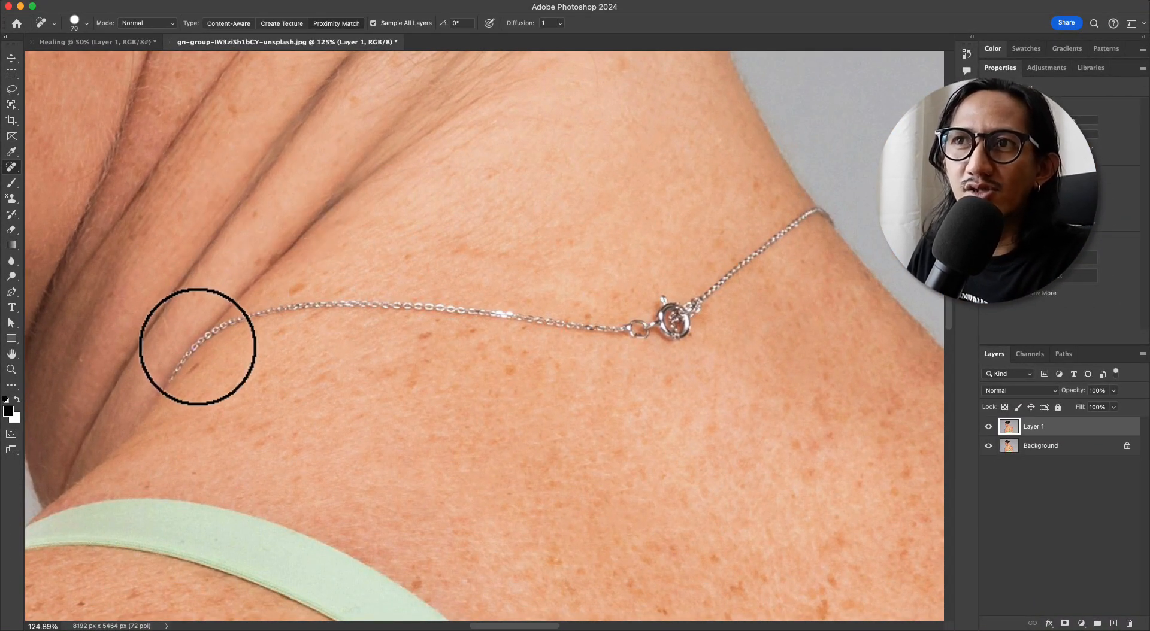
pyautogui.press('[')
pyautogui.press('[')
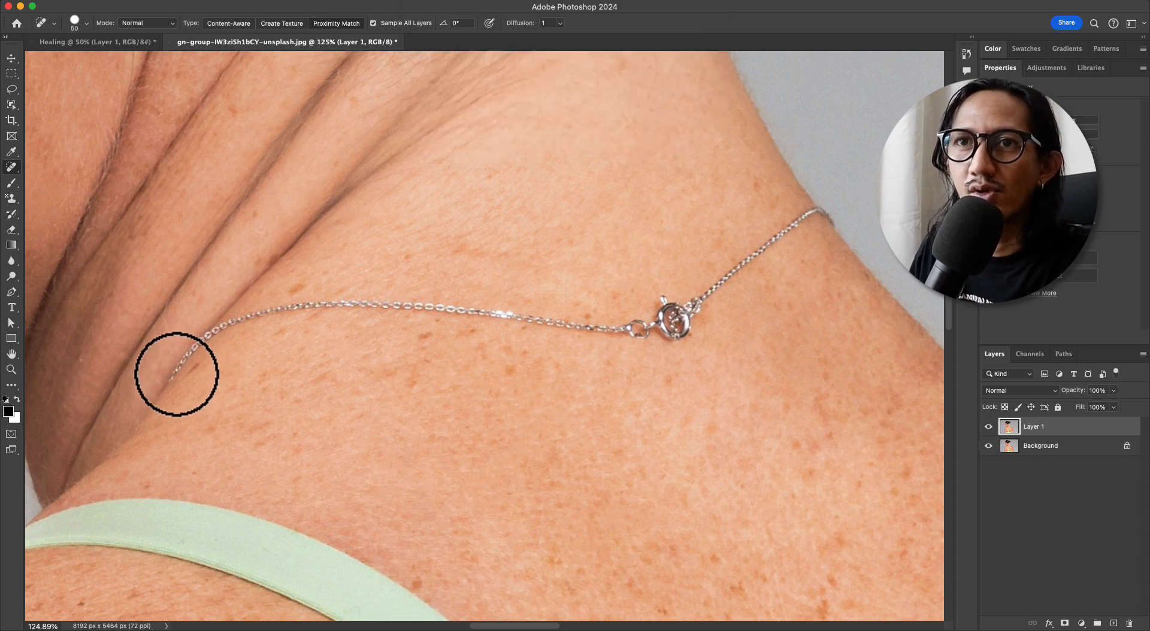
pyautogui.moveTo(175, 376)
pyautogui.mouseDown()
pyautogui.moveTo(218, 323)
pyautogui.moveTo(369, 300)
pyautogui.moveTo(572, 327)
pyautogui.moveTo(676, 310)
pyautogui.moveTo(689, 321)
pyautogui.moveTo(730, 271)
pyautogui.moveTo(825, 212)
pyautogui.mouseUp()
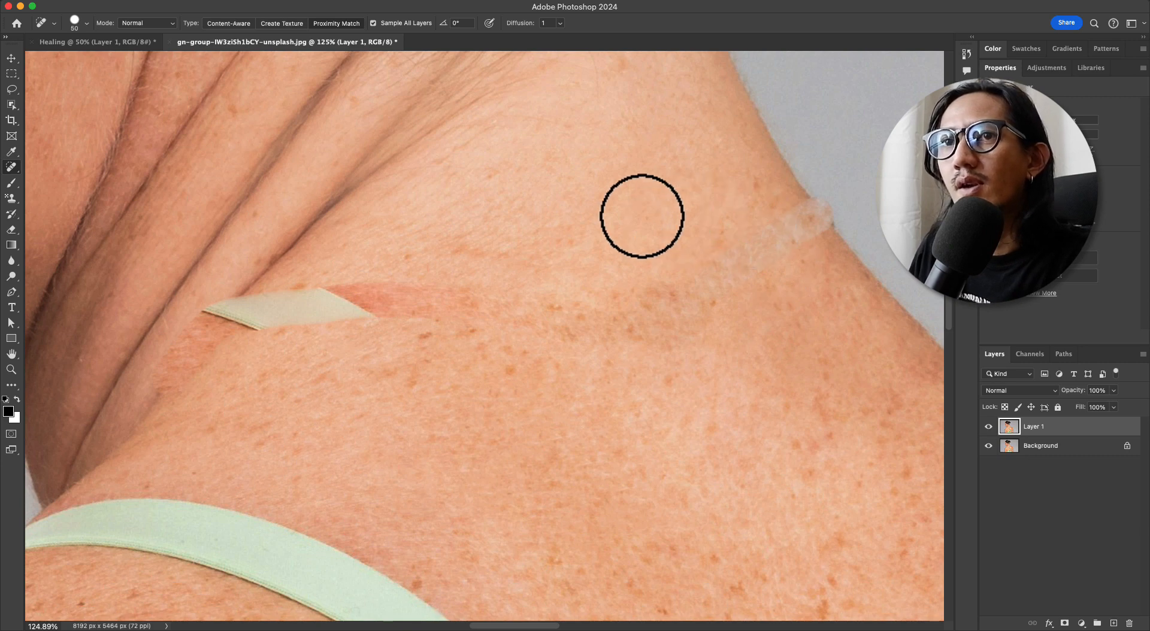
# Duplicate the Background layer, hide Layer 1, and heal along the whole necklace on the copy in Proximity Match mode
pyautogui.click(1098, 458)
pyautogui.press('super+j')
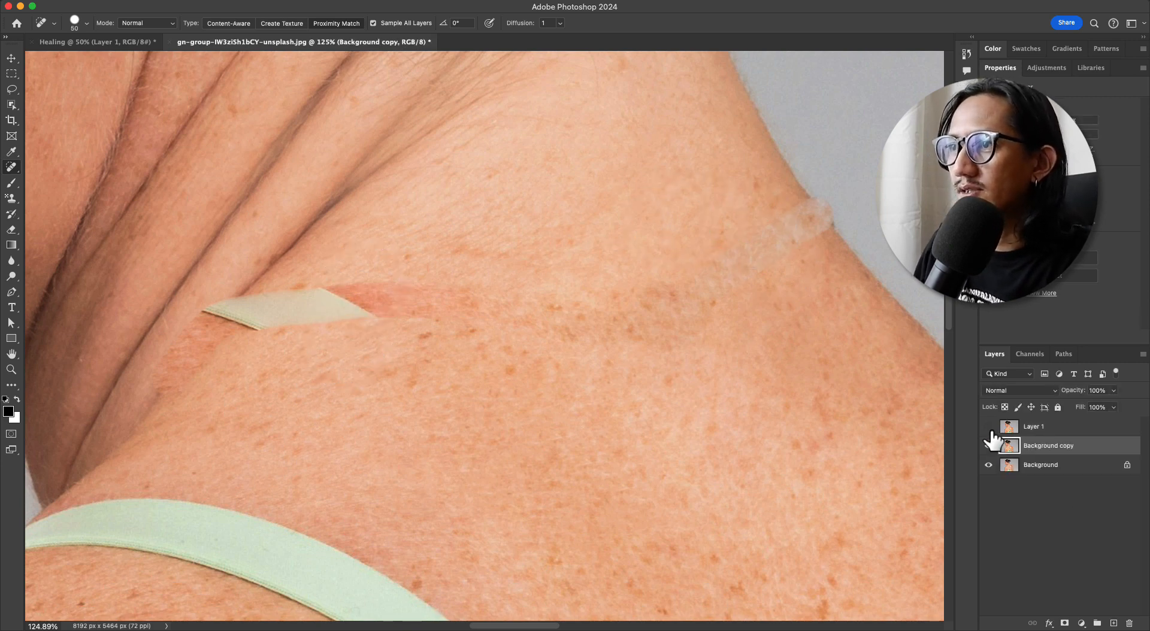
pyautogui.click(988, 426)
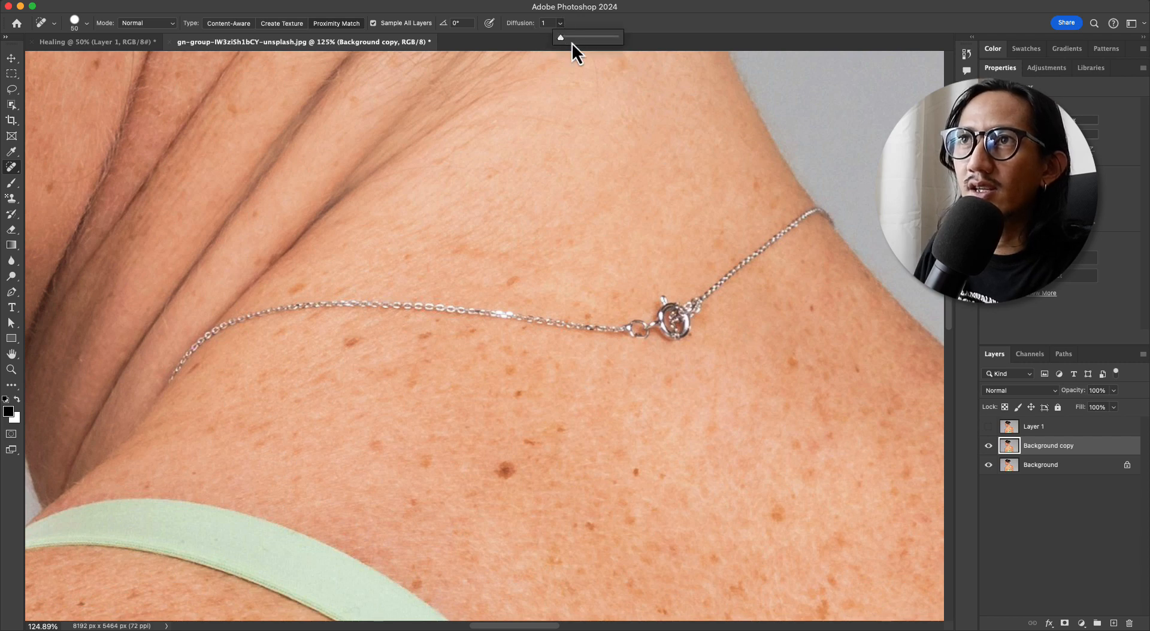
pyautogui.moveTo(168, 380)
pyautogui.mouseDown()
pyautogui.moveTo(248, 318)
pyautogui.moveTo(332, 311)
pyautogui.moveTo(630, 326)
pyautogui.moveTo(660, 307)
pyautogui.moveTo(664, 335)
pyautogui.moveTo(754, 252)
pyautogui.moveTo(835, 209)
pyautogui.mouseUp()
# Examine the healed neck up close and compare the Background copy with Layer 1 by hiding and showing them
pyautogui.press('v')
pyautogui.moveTo(292, 313); pyautogui.dragTo(333, 292)
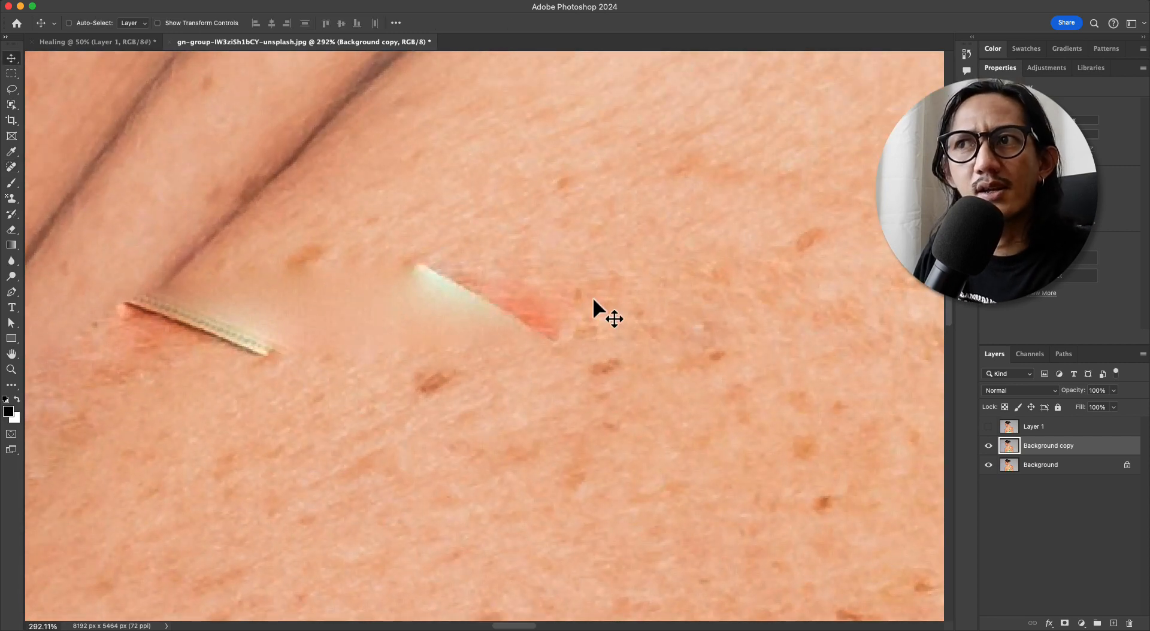
pyautogui.moveTo(636, 298); pyautogui.dragTo(429, 296)
pyautogui.moveTo(636, 237); pyautogui.dragTo(584, 264)
pyautogui.moveTo(835, 216)
pyautogui.mouseDown()
pyautogui.moveTo(904, 217)
pyautogui.moveTo(849, 217)
pyautogui.mouseUp()
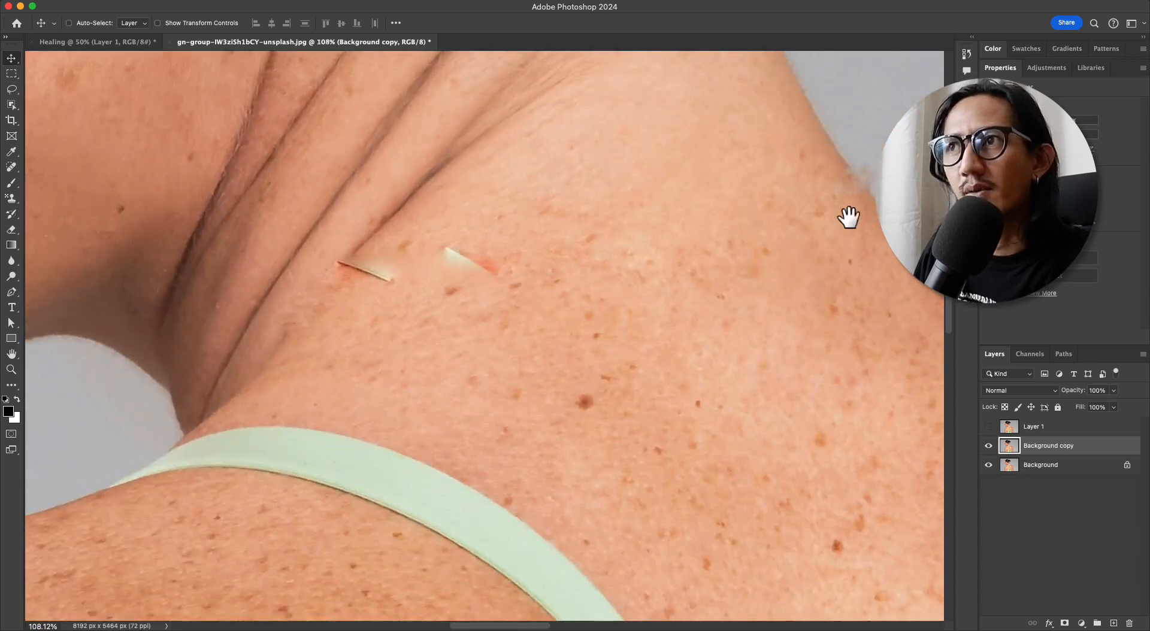
pyautogui.click(989, 446)
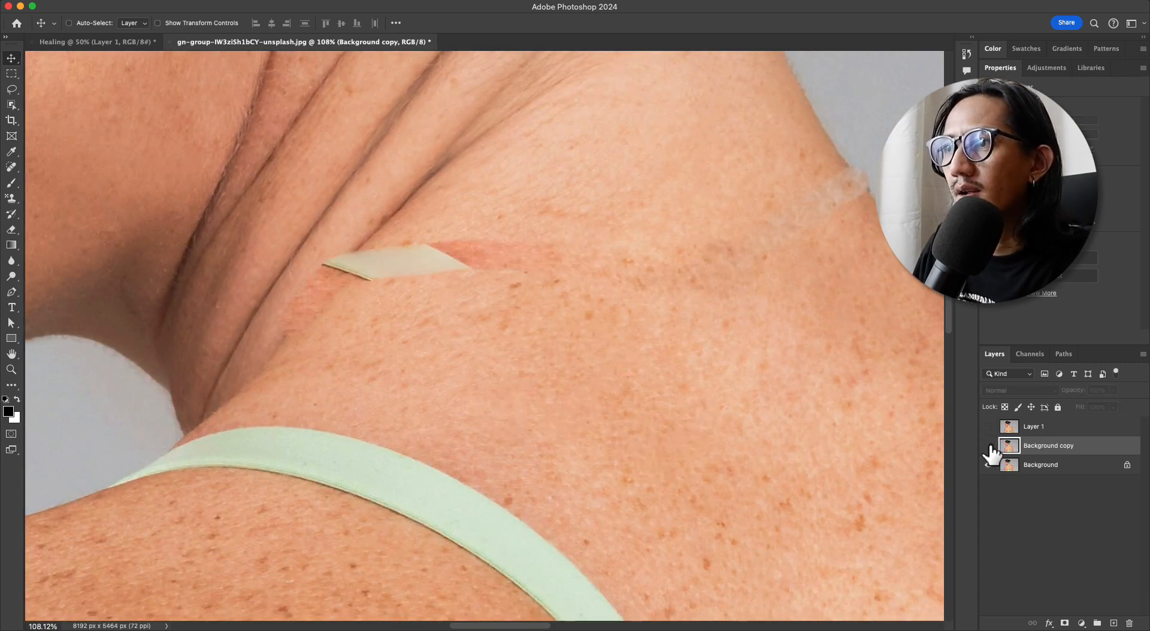
pyautogui.click(990, 446)
pyautogui.click(990, 447)
pyautogui.click(990, 428)
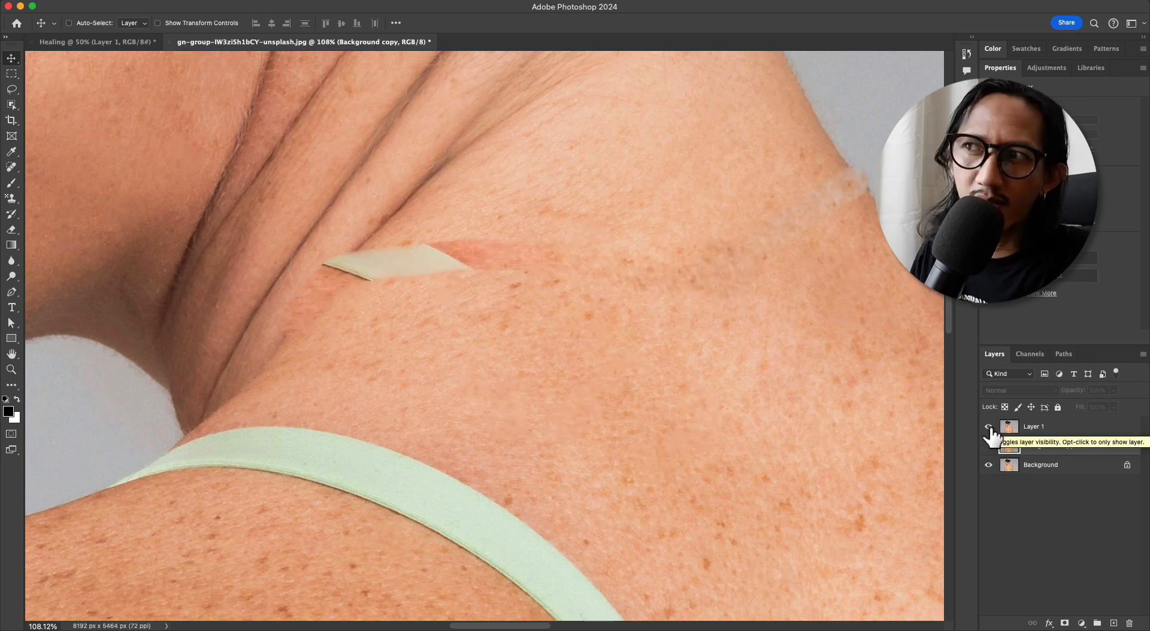
pyautogui.click(989, 427)
pyautogui.click(989, 447)
pyautogui.keyDown('super'); pyautogui.moveTo(874, 357); pyautogui.dragTo(633, 341); pyautogui.keyUp('super')
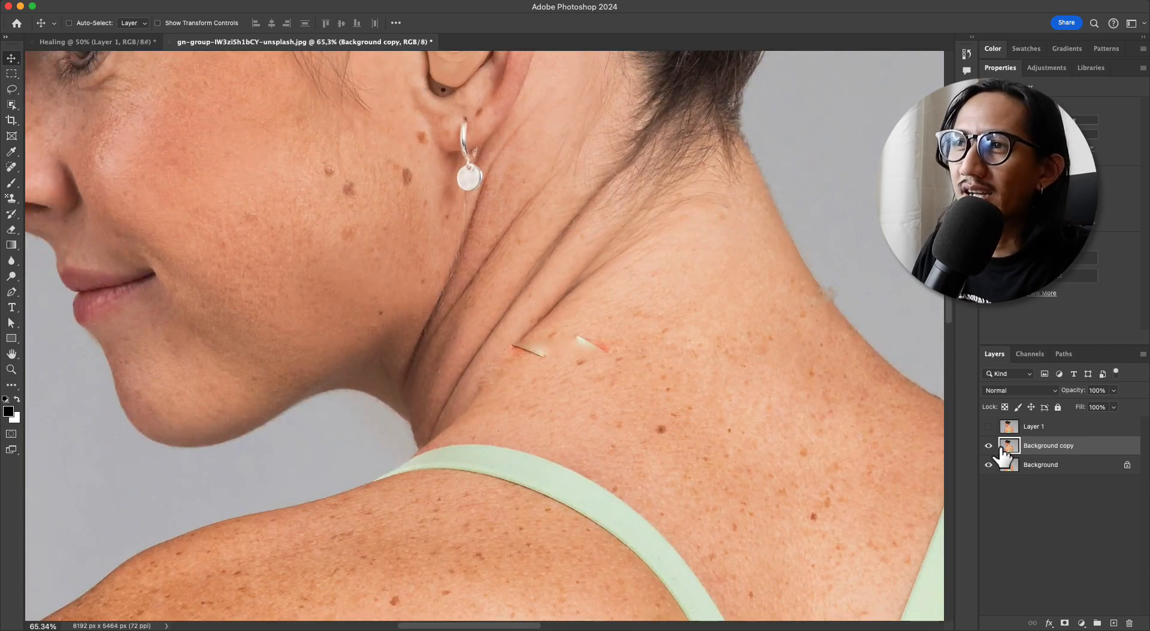
pyautogui.keyDown('super'); pyautogui.moveTo(660, 304); pyautogui.dragTo(760, 294); pyautogui.keyUp('super')
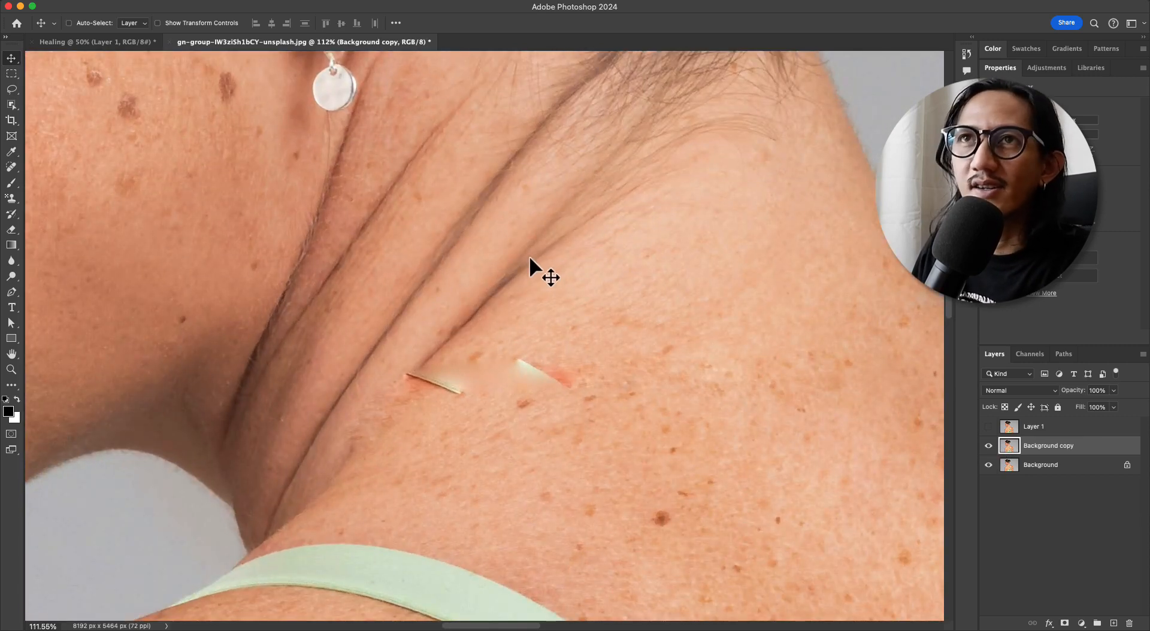
# Return to the Spot Healing Brush with the Content-Aware type, and show and select Layer 1
pyautogui.press('j')
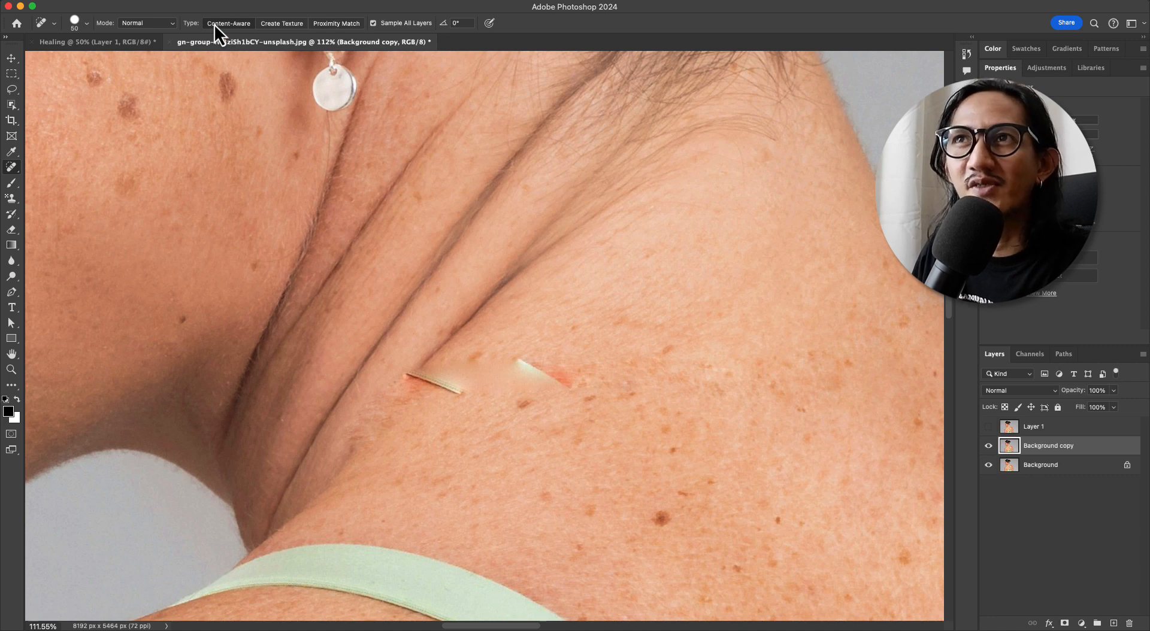
pyautogui.moveTo(663, 236); pyautogui.dragTo(547, 192)
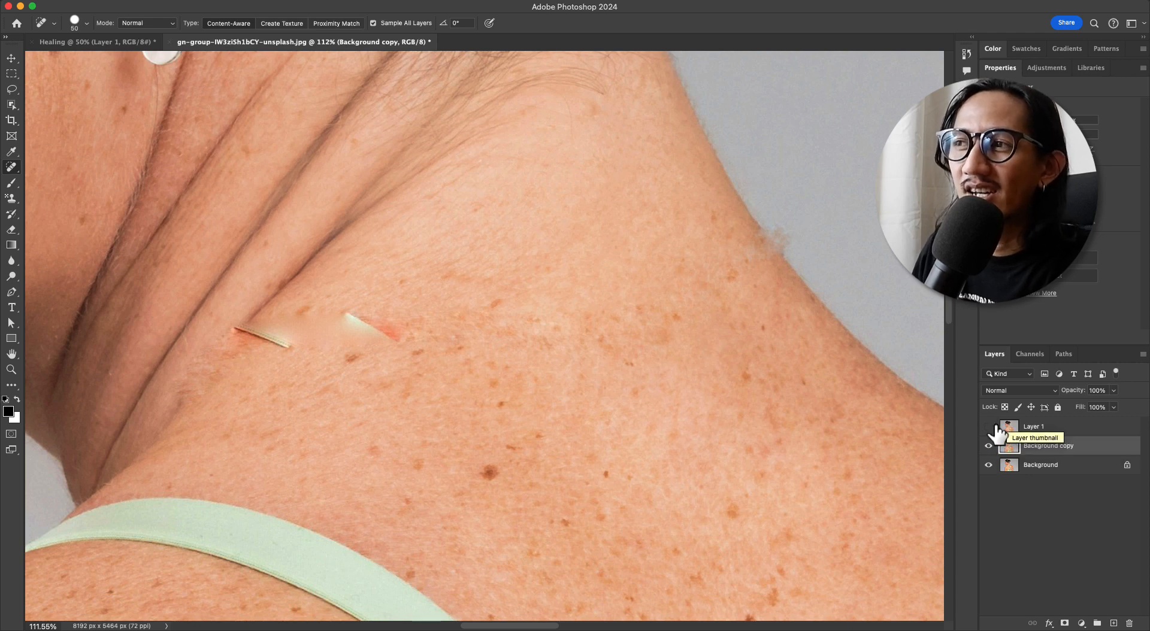
pyautogui.click(989, 426)
pyautogui.click(1034, 429)
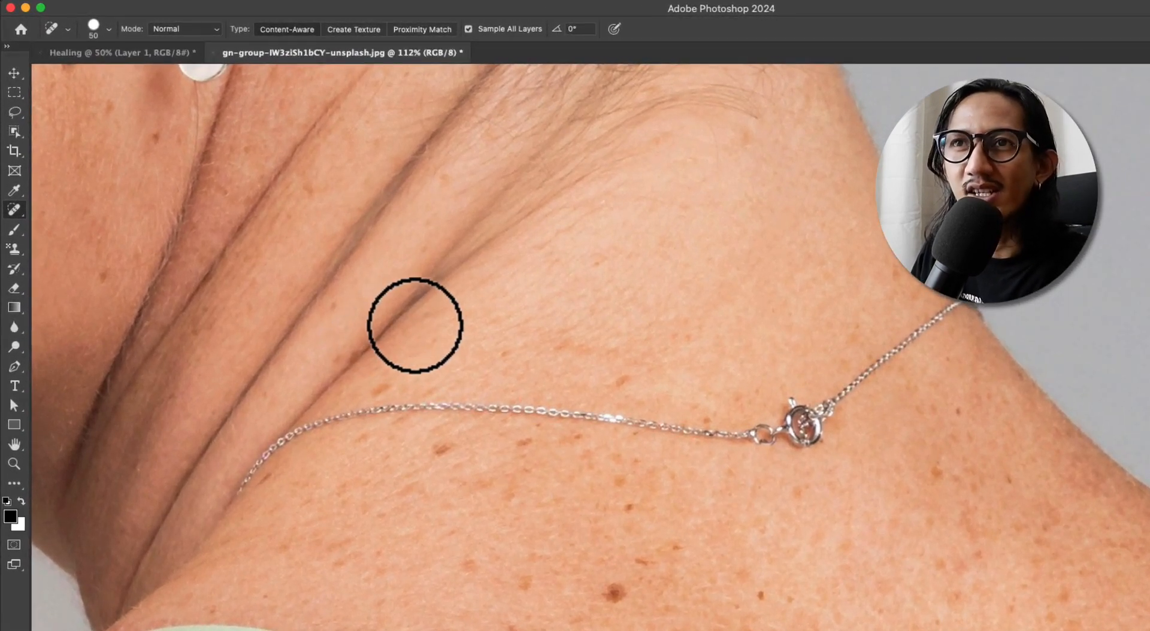
# Set the Spot Healing Brush to size 65 px, hardness 60% and spacing 40%
pyautogui.rightClick(418, 243)
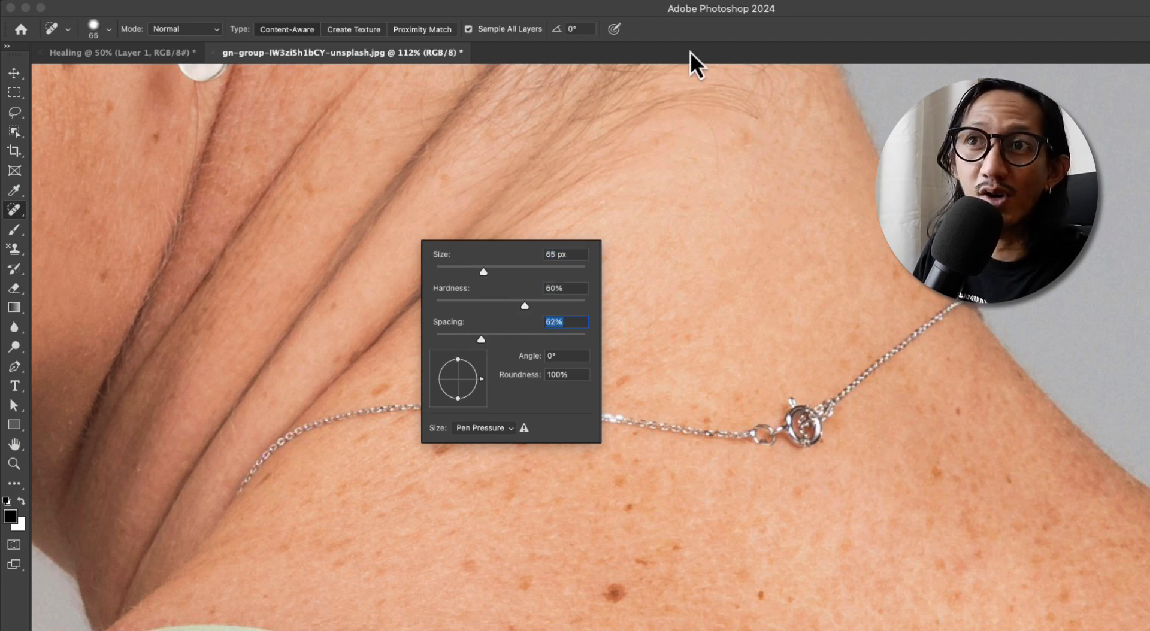
pyautogui.moveTo(475, 340); pyautogui.dragTo(465, 341)
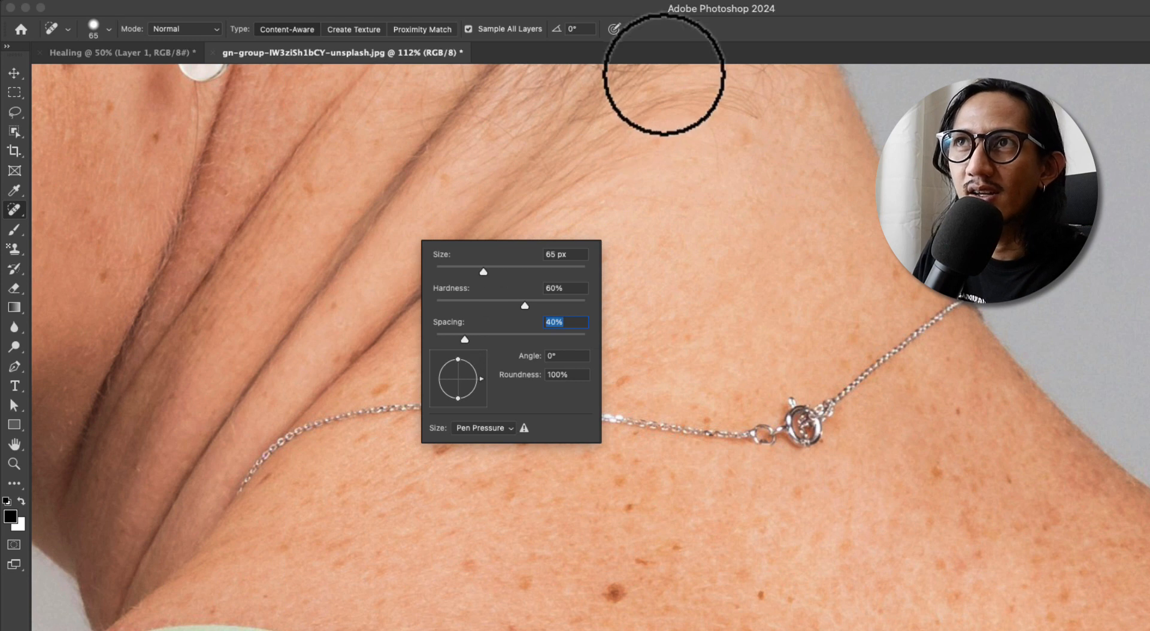
pyautogui.click(676, 35)
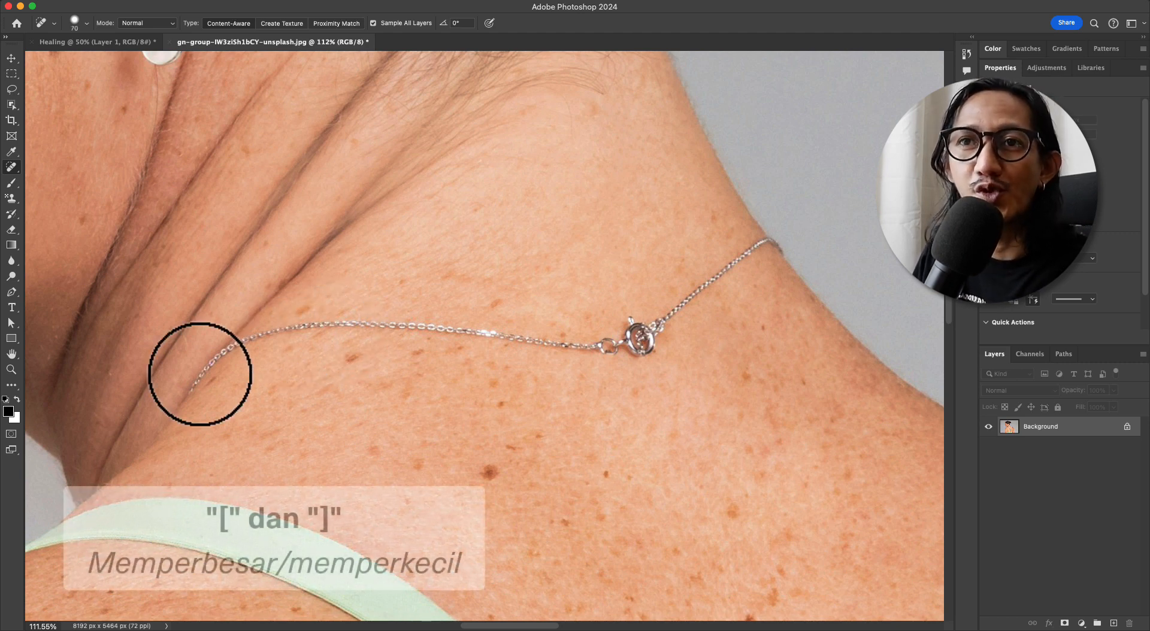
# Adjust the brush size up and down and heal along the whole necklace in Content-Aware mode
pyautogui.press(']')
pyautogui.press(']')
pyautogui.press('[')
pyautogui.press('[')
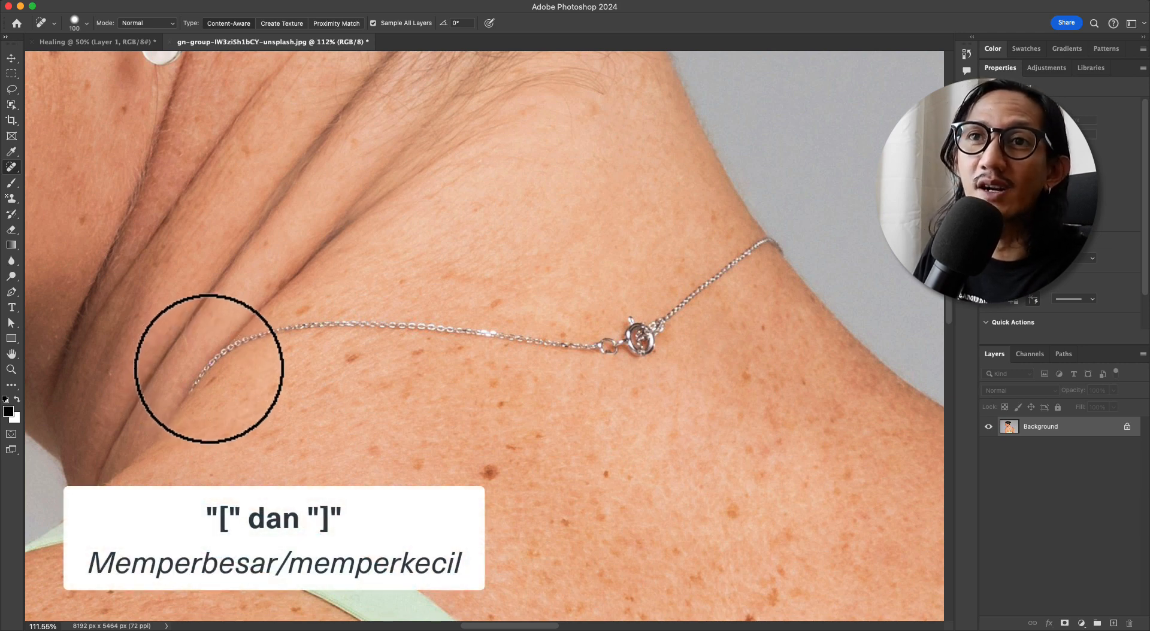
pyautogui.moveTo(191, 388)
pyautogui.mouseDown()
pyautogui.moveTo(256, 335)
pyautogui.moveTo(645, 335)
pyautogui.moveTo(656, 313)
pyautogui.moveTo(772, 238)
pyautogui.mouseUp()
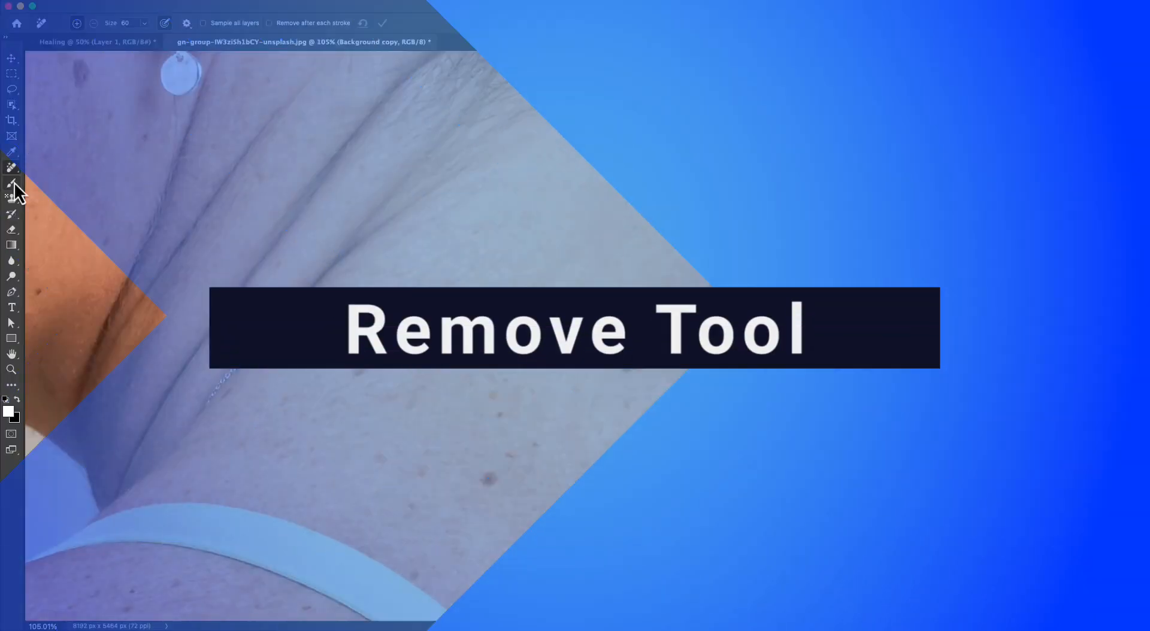
# Erase the whole necklace in one stroke with the Remove Tool at size 60, with removal after each stroke enabled, and undo it
pyautogui.rightClick(13, 170)
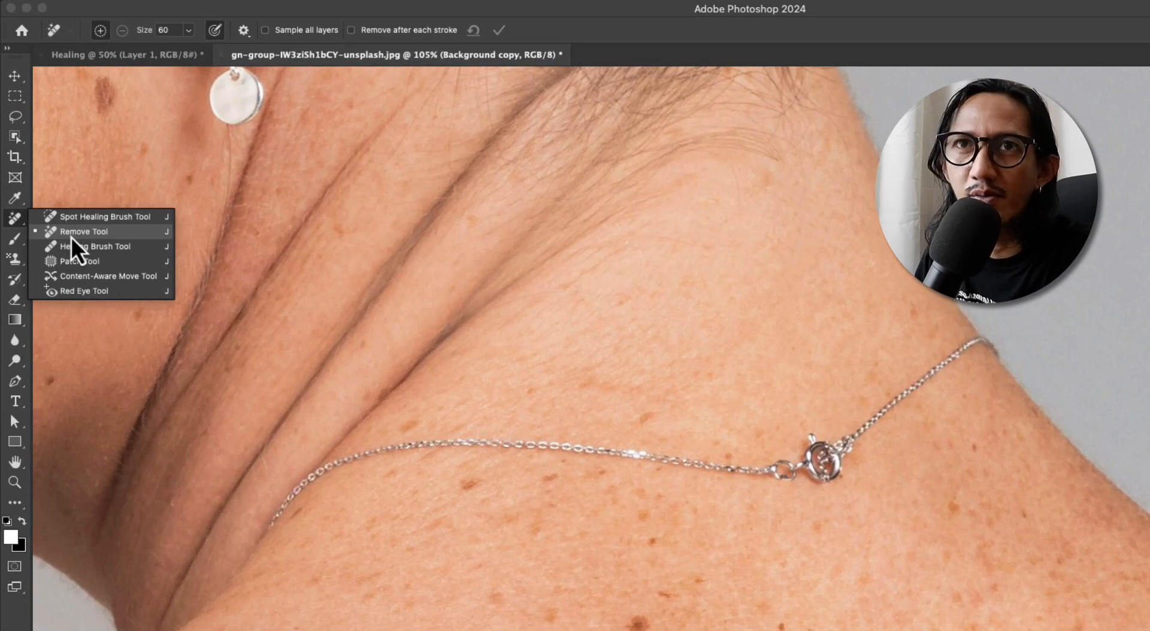
pyautogui.click(71, 236)
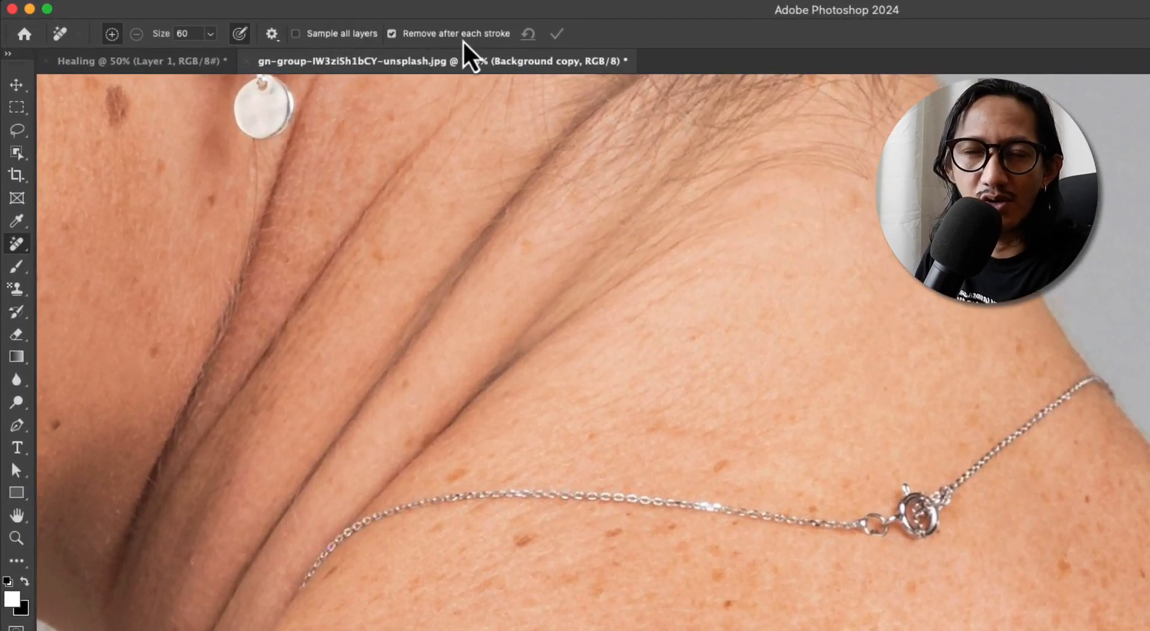
pyautogui.click(463, 41)
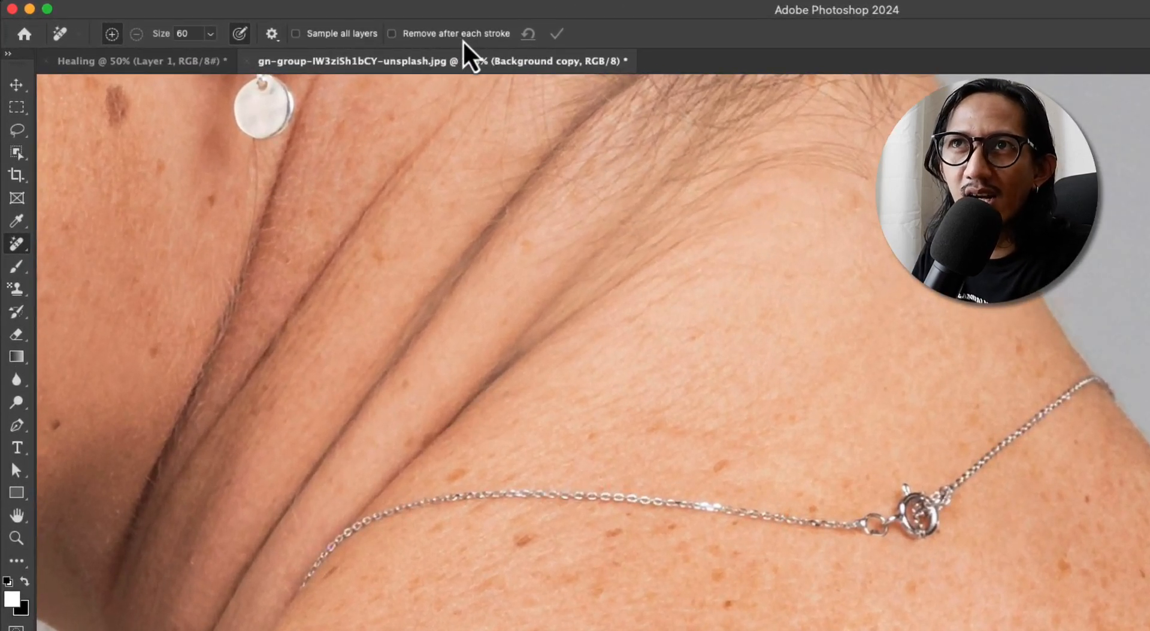
pyautogui.click(462, 41)
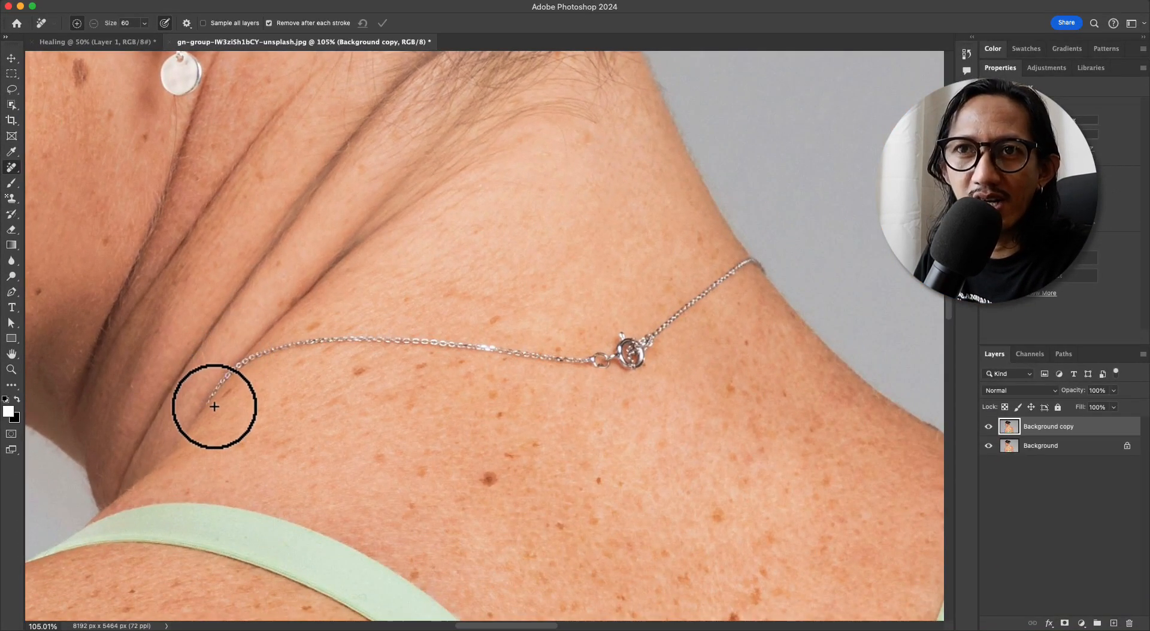
pyautogui.moveTo(216, 403)
pyautogui.mouseDown()
pyautogui.moveTo(261, 352)
pyautogui.moveTo(313, 340)
pyautogui.moveTo(615, 368)
pyautogui.moveTo(622, 345)
pyautogui.moveTo(649, 349)
pyautogui.moveTo(631, 366)
pyautogui.moveTo(695, 298)
pyautogui.moveTo(761, 266)
pyautogui.mouseUp()
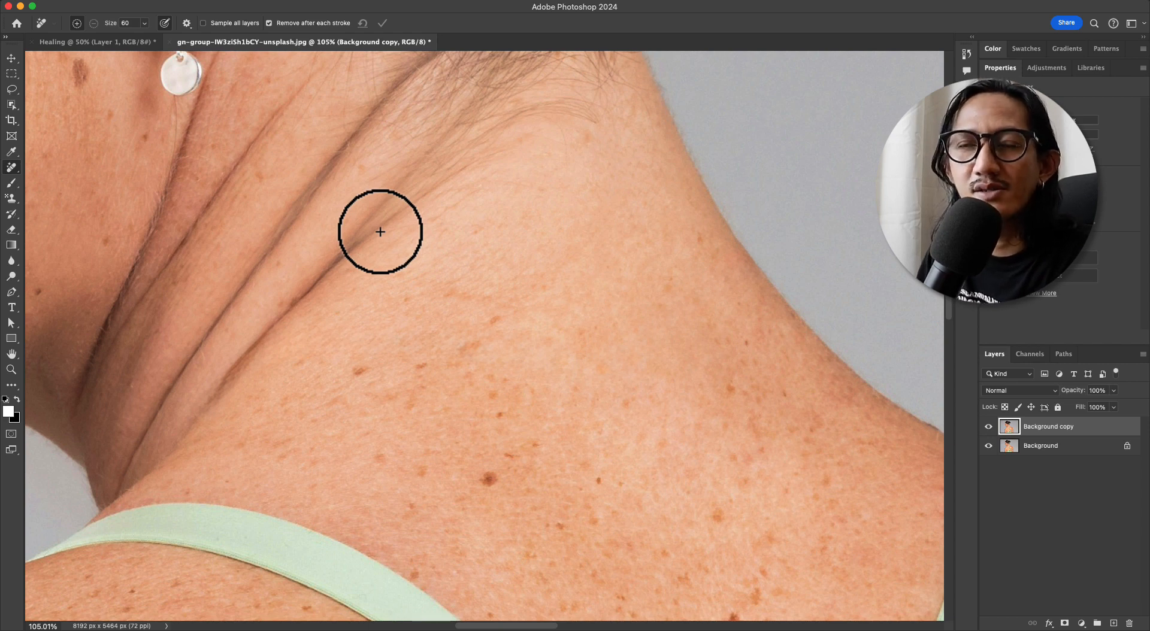
pyautogui.press('super+z')
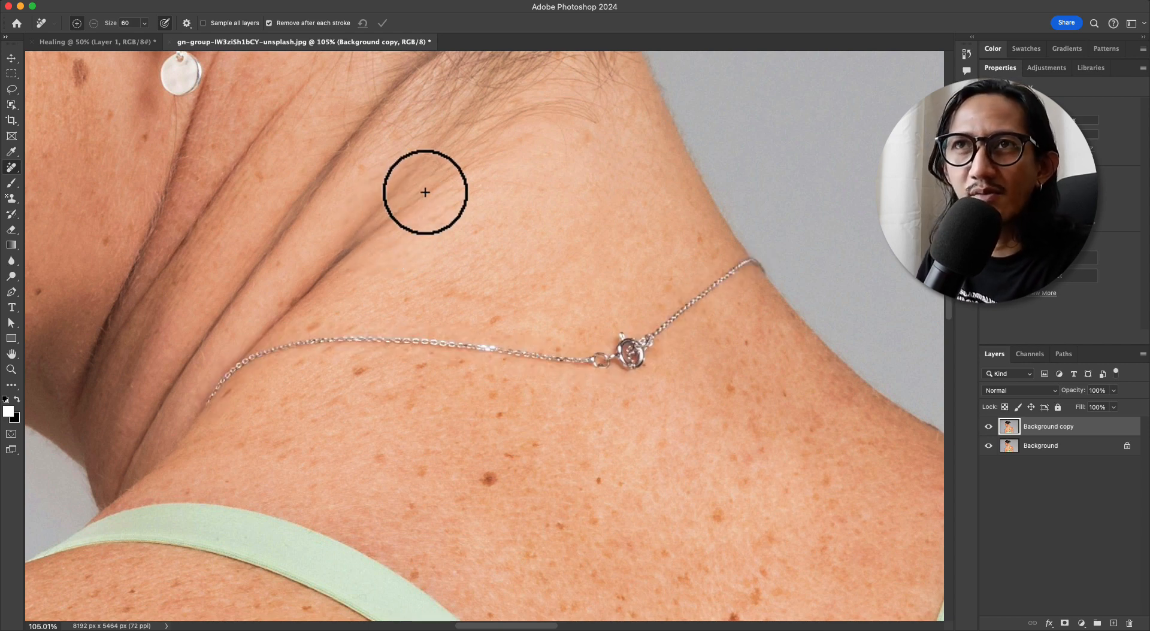
# Disable removal after each stroke, mark the two end sections of the necklace including the clasp, and apply the removal
pyautogui.click(314, 24)
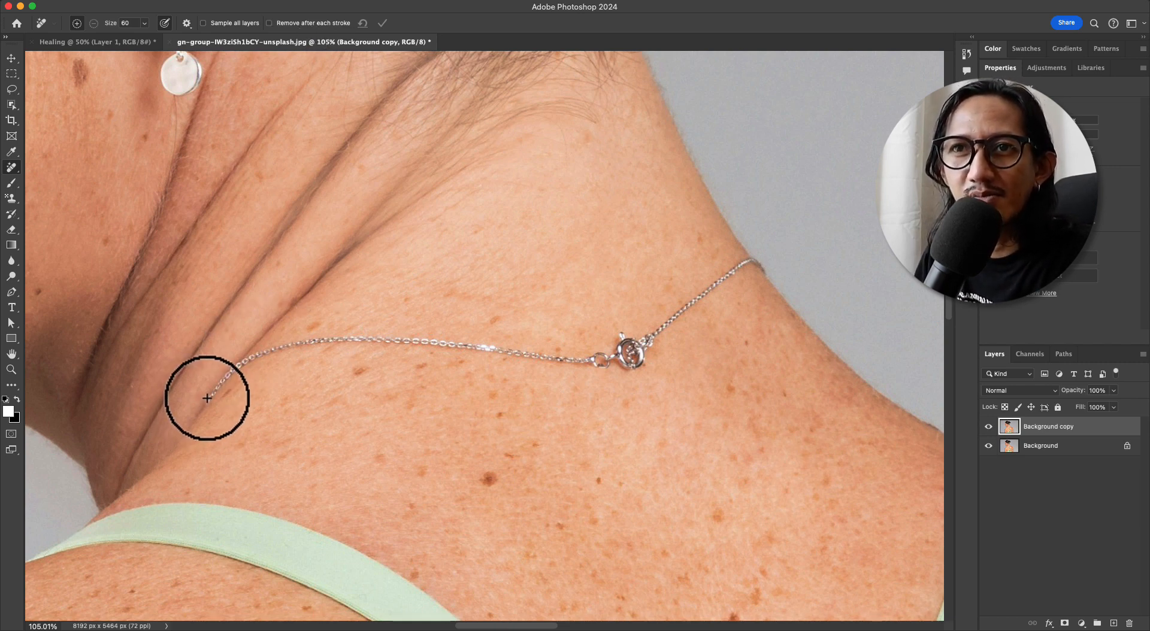
pyautogui.moveTo(201, 406)
pyautogui.mouseDown()
pyautogui.moveTo(244, 357)
pyautogui.moveTo(318, 344)
pyautogui.mouseUp()
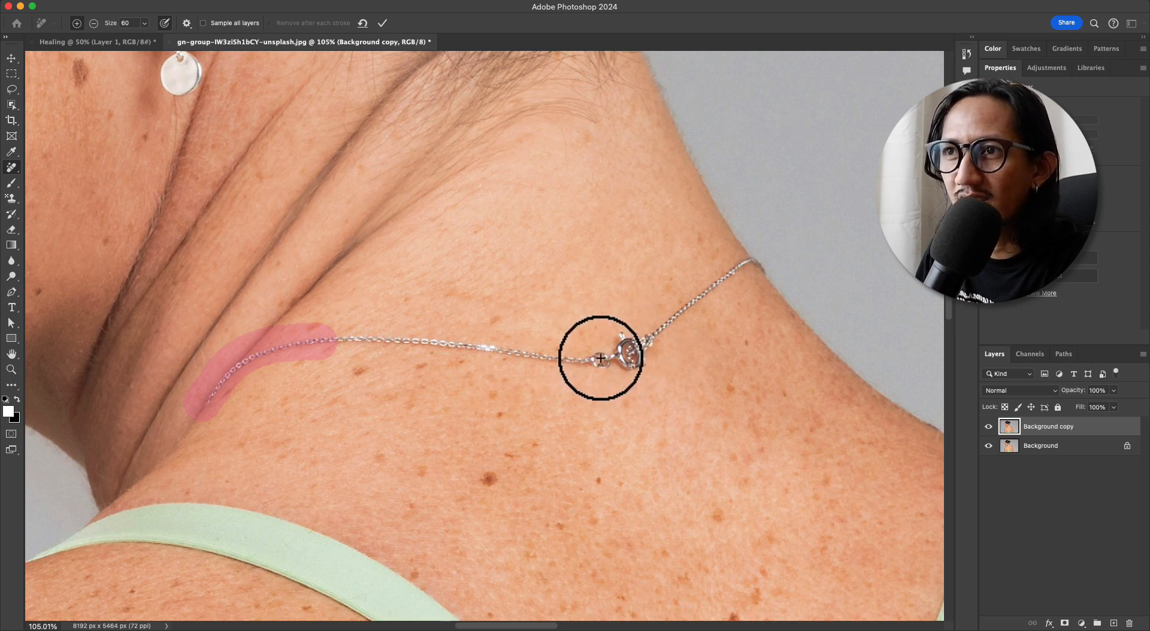
pyautogui.moveTo(596, 360)
pyautogui.mouseDown()
pyautogui.moveTo(649, 328)
pyautogui.moveTo(629, 359)
pyautogui.moveTo(674, 306)
pyautogui.moveTo(753, 262)
pyautogui.mouseUp()
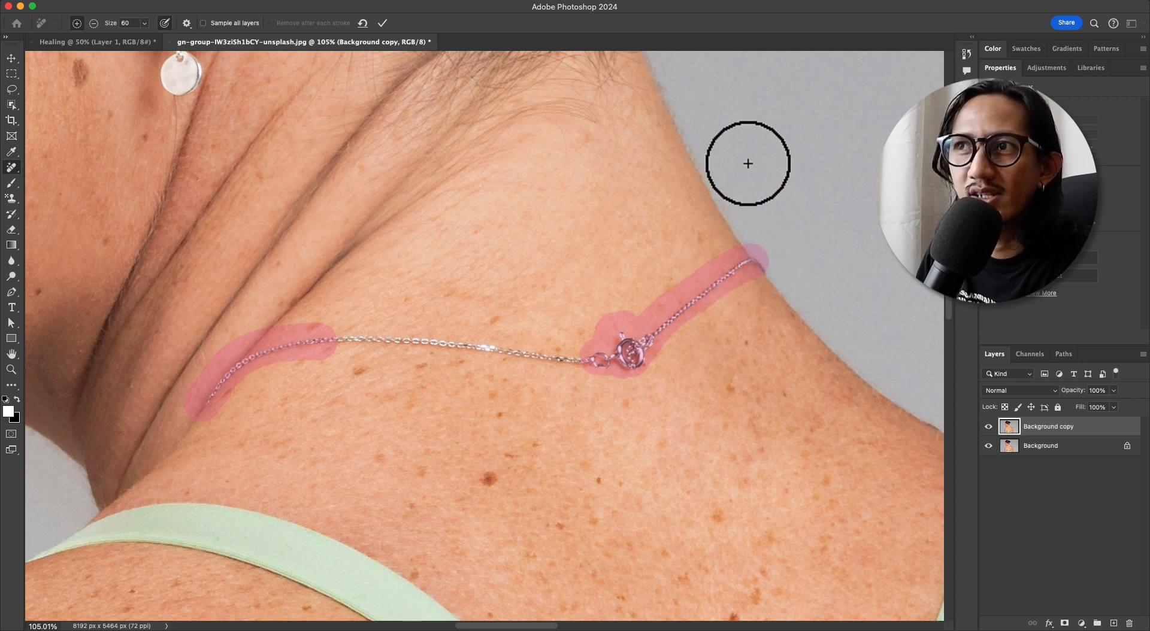
pyautogui.click(382, 24)
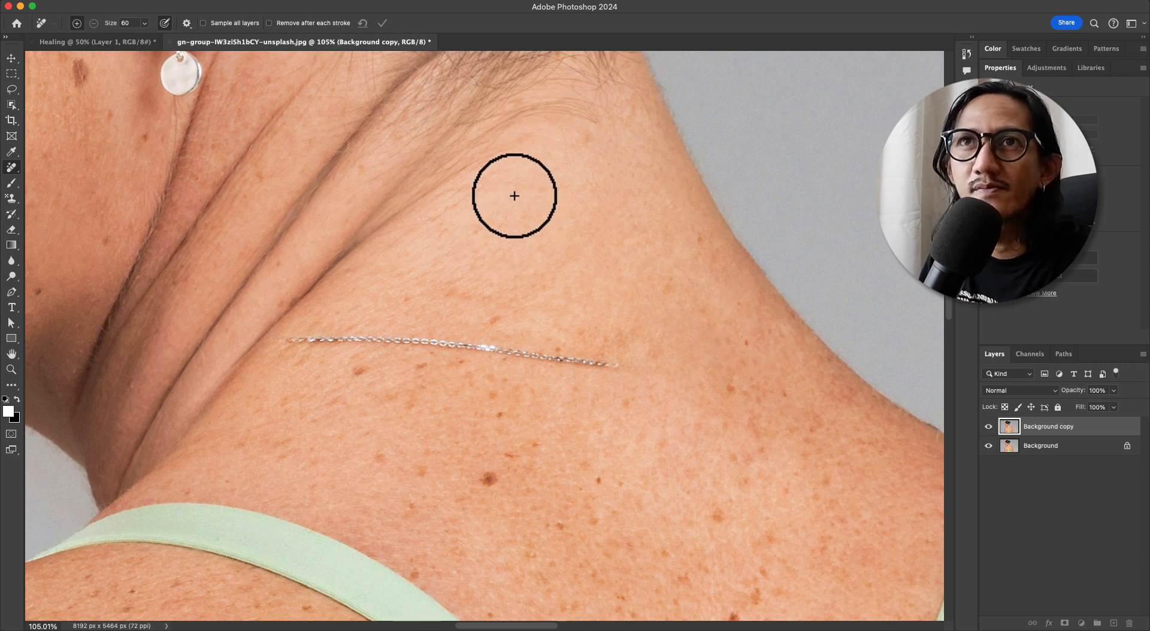
# Add a new empty layer, enable sampling of all layers, hide the Background copy, and select Layer 1
pyautogui.press('super+shift+alt+n')
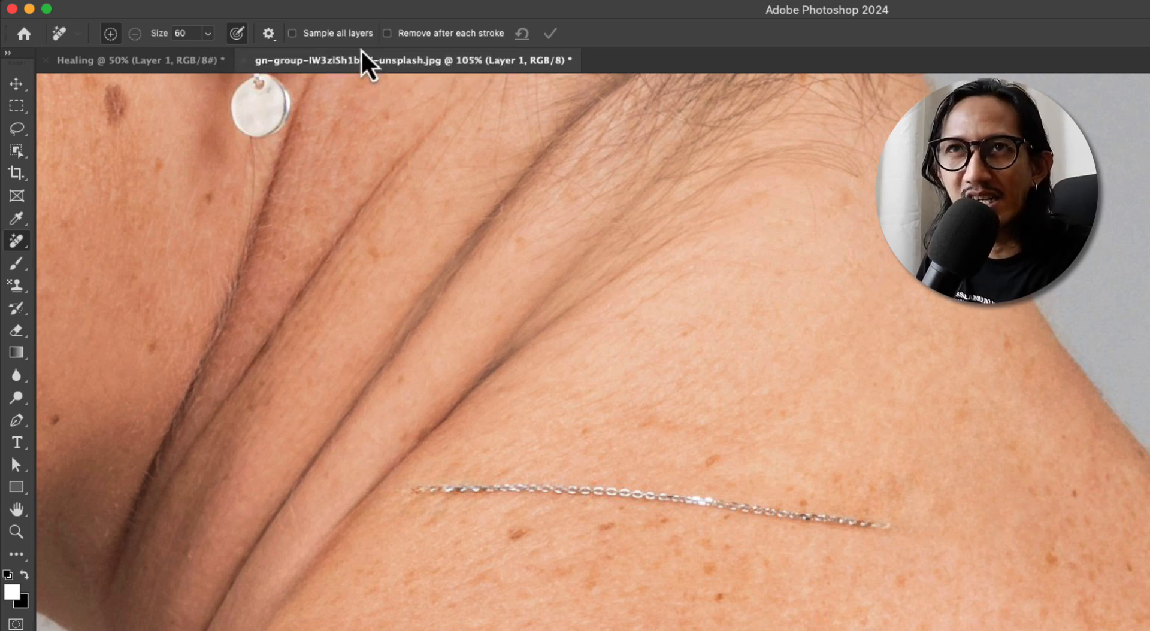
pyautogui.click(355, 37)
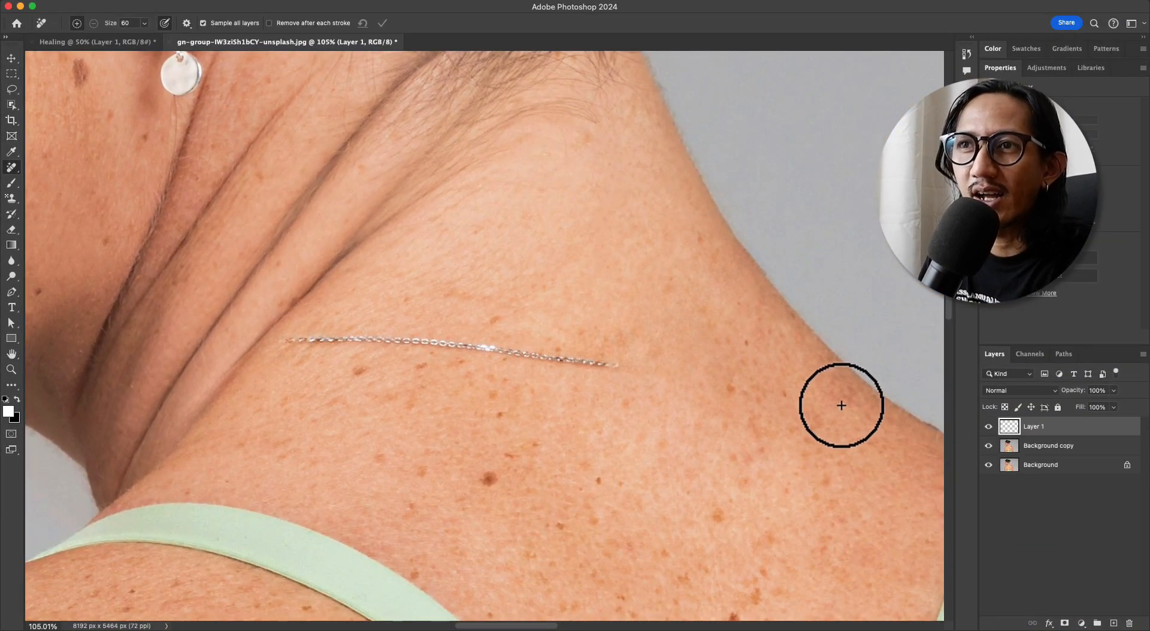
pyautogui.click(1120, 448)
pyautogui.click(989, 445)
pyautogui.click(1049, 427)
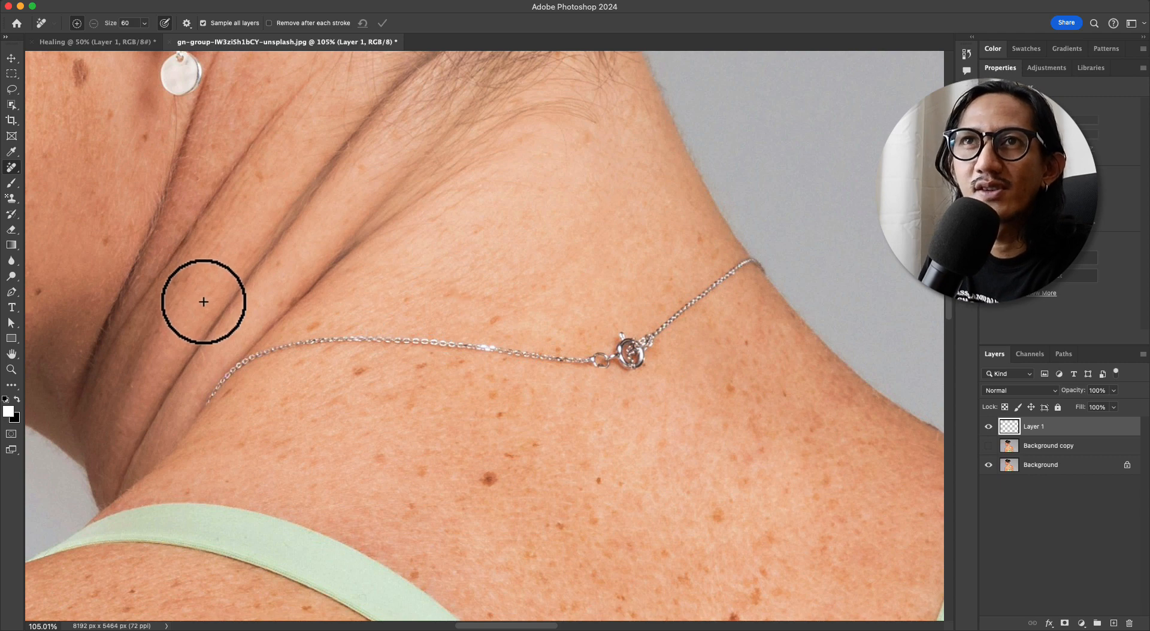
# Remove the entire necklace onto Layer 1, and view the removal by itself by hiding and reshowing the Background
pyautogui.moveTo(204, 407)
pyautogui.mouseDown()
pyautogui.moveTo(291, 340)
pyautogui.moveTo(631, 342)
pyautogui.moveTo(621, 364)
pyautogui.moveTo(666, 312)
pyautogui.moveTo(766, 264)
pyautogui.mouseUp()
pyautogui.click(381, 23)
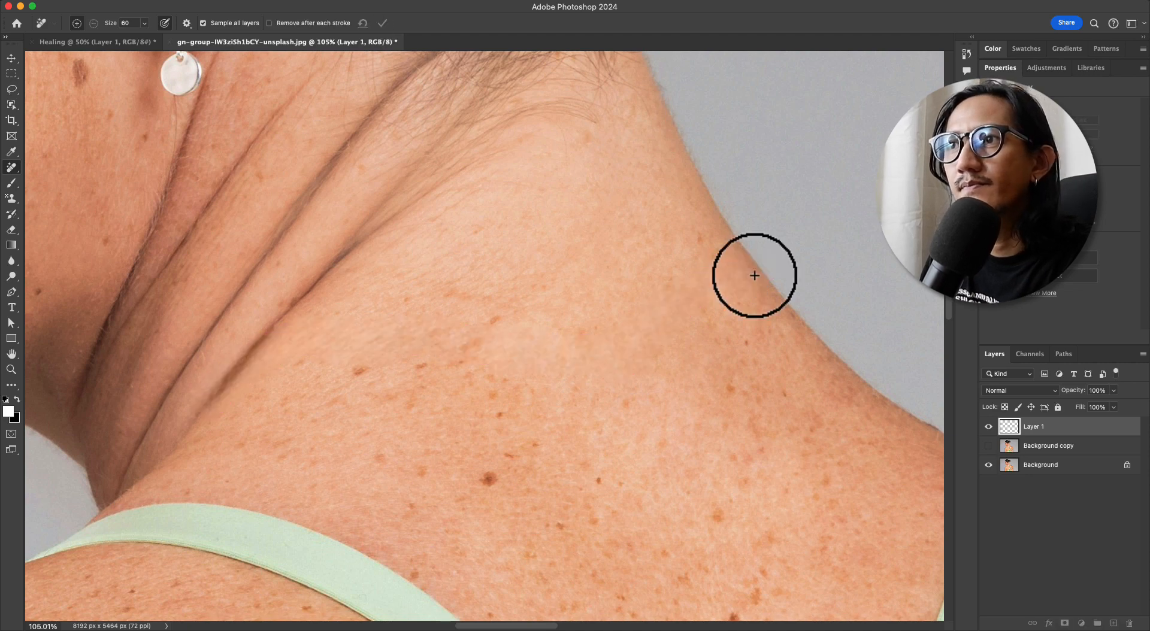
pyautogui.click(988, 465)
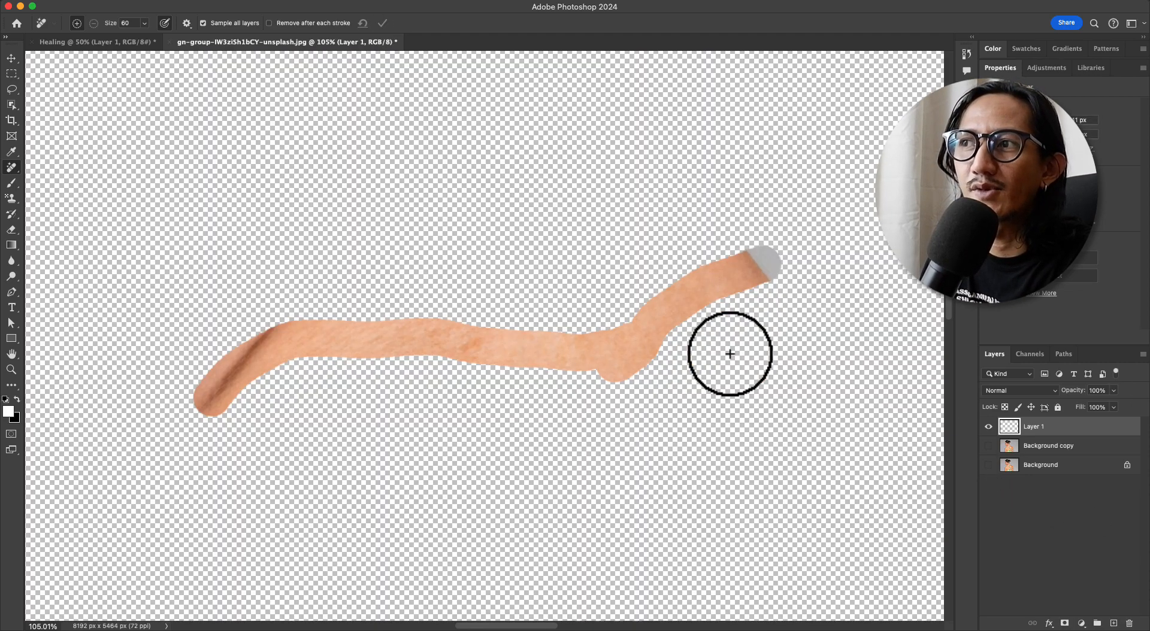
pyautogui.click(988, 465)
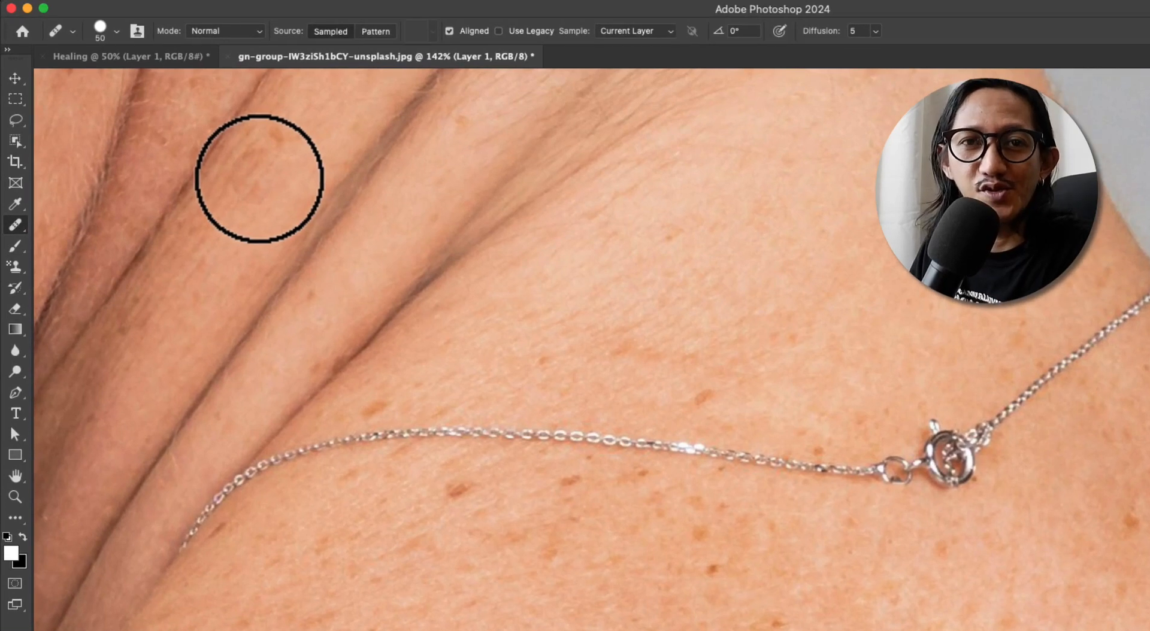
# Switch to the Healing Brush Tool and bring the necklace area of the neck into view
pyautogui.rightClick(21, 229)
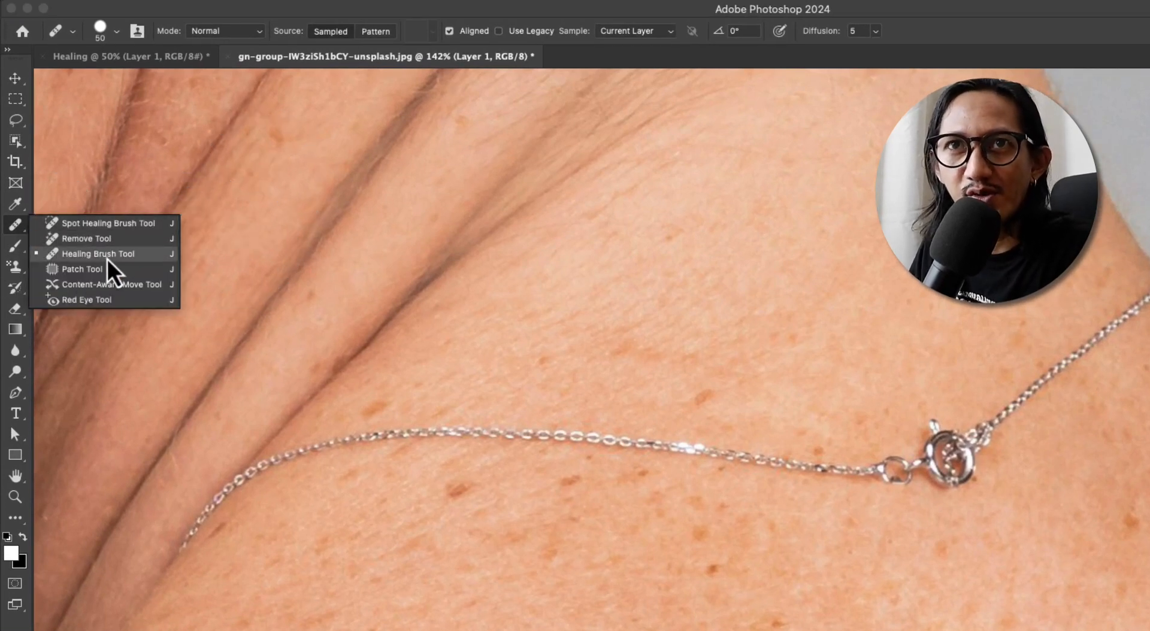
pyautogui.click(109, 256)
pyautogui.moveTo(549, 310)
pyautogui.mouseDown()
pyautogui.moveTo(557, 299)
pyautogui.moveTo(527, 311)
pyautogui.mouseUp()
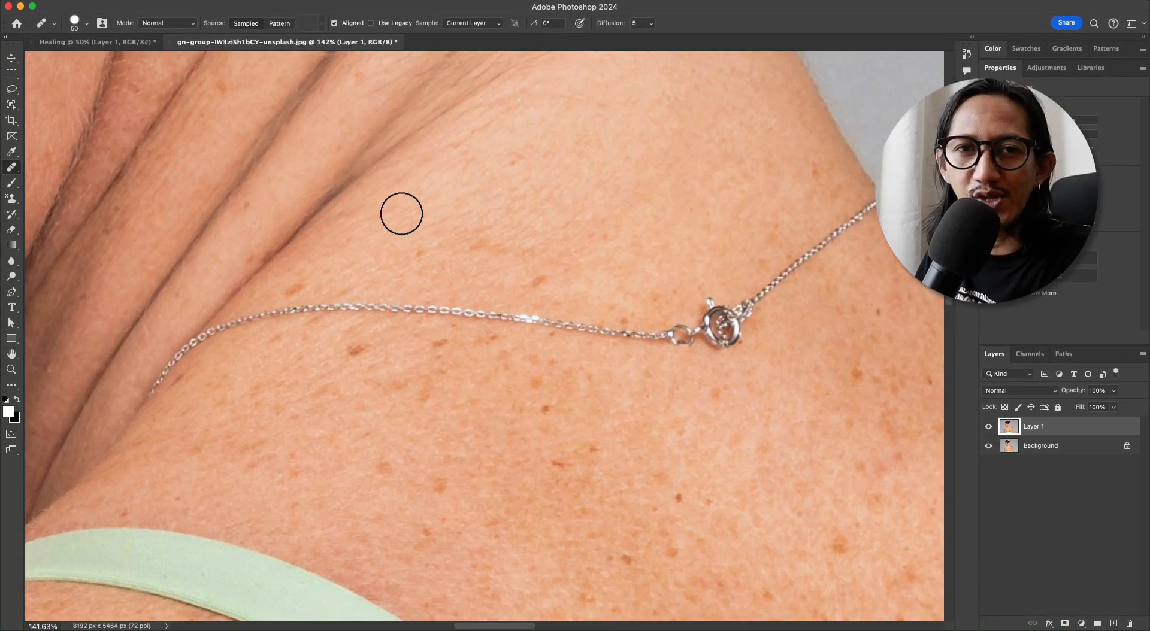
pyautogui.scroll(-2, 401, 214)
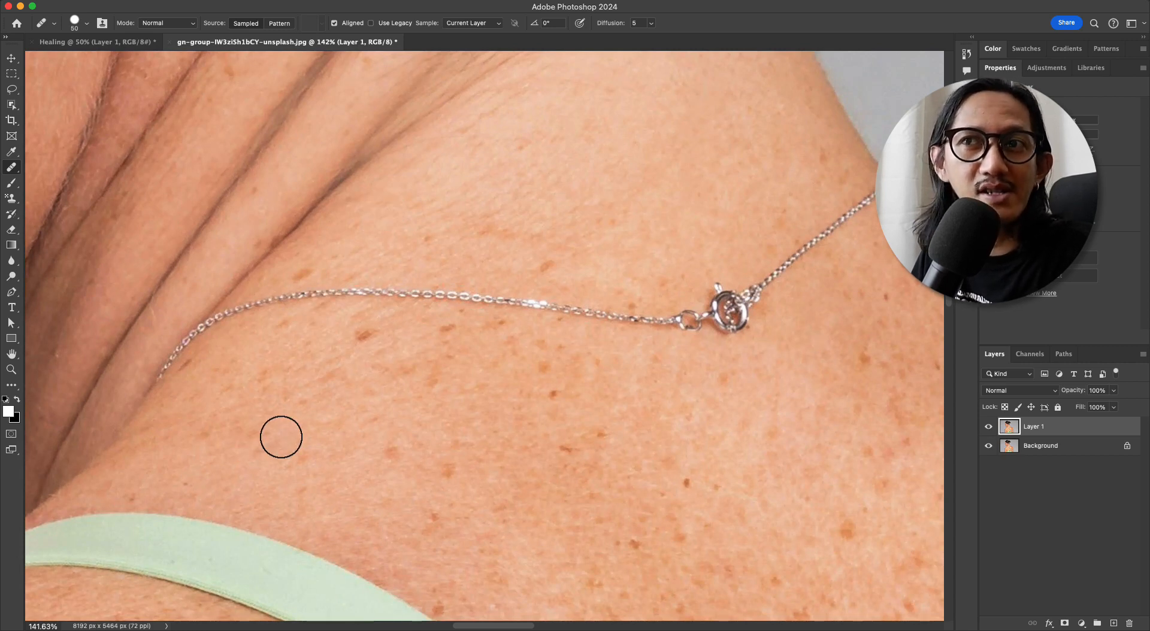
# Sample clean skin above the necklace clasp and heal away the clasp with its adjoining links
pyautogui.moveTo(387, 355); pyautogui.dragTo(263, 342)
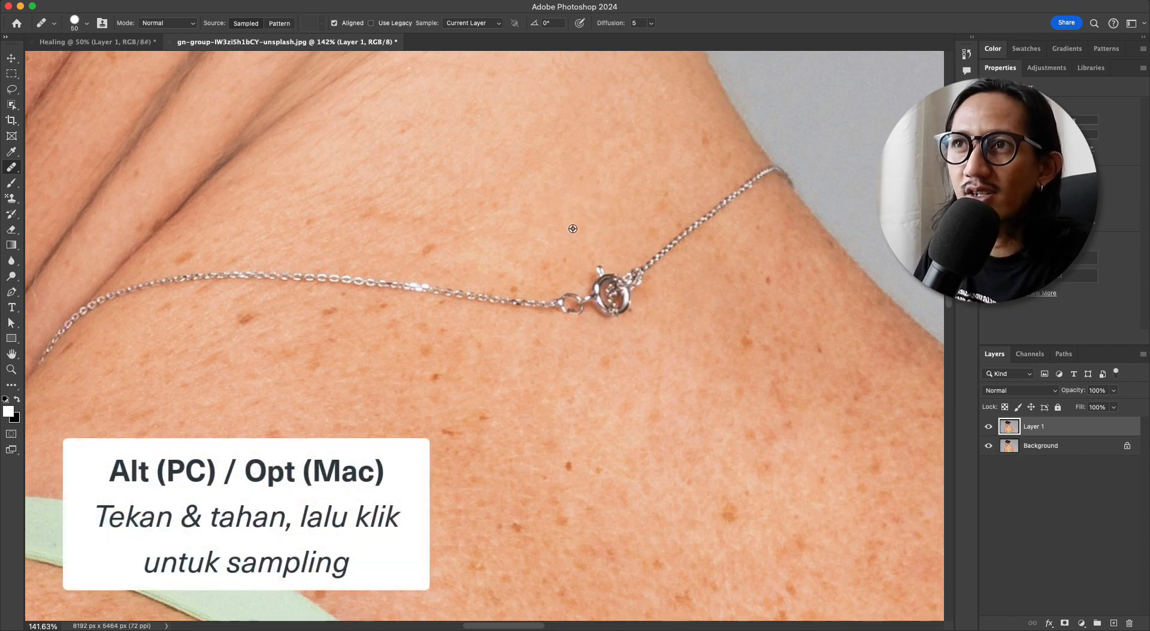
pyautogui.keyDown('alt'); pyautogui.click(570, 224); pyautogui.keyUp('alt')
pyautogui.click(609, 290)
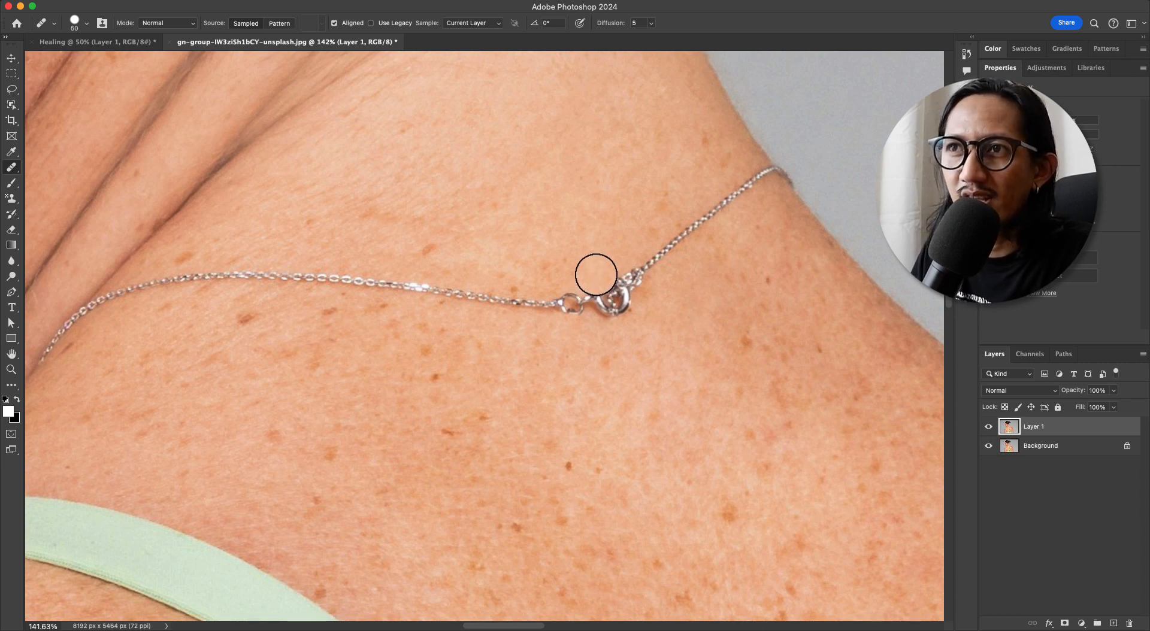
pyautogui.moveTo(568, 304)
pyautogui.mouseDown()
pyautogui.moveTo(636, 279)
pyautogui.moveTo(575, 276)
pyautogui.moveTo(667, 248)
pyautogui.mouseUp()
pyautogui.moveTo(594, 242); pyautogui.dragTo(605, 441)
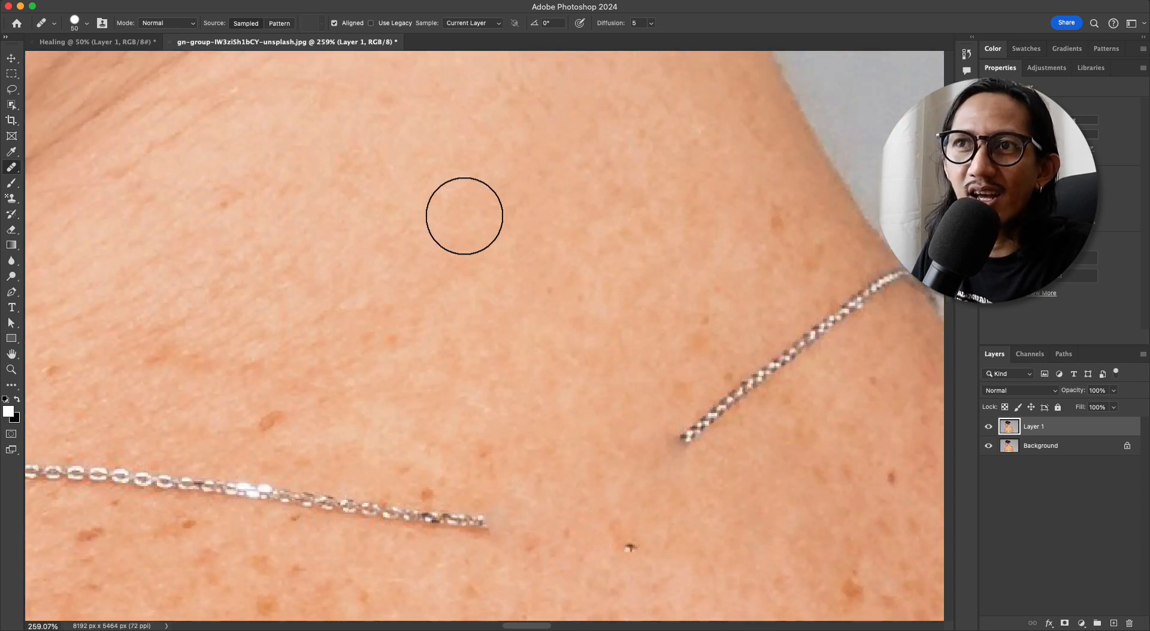
pyautogui.moveTo(615, 210)
pyautogui.mouseDown()
pyautogui.moveTo(564, 249)
pyautogui.moveTo(581, 236)
pyautogui.mouseUp()
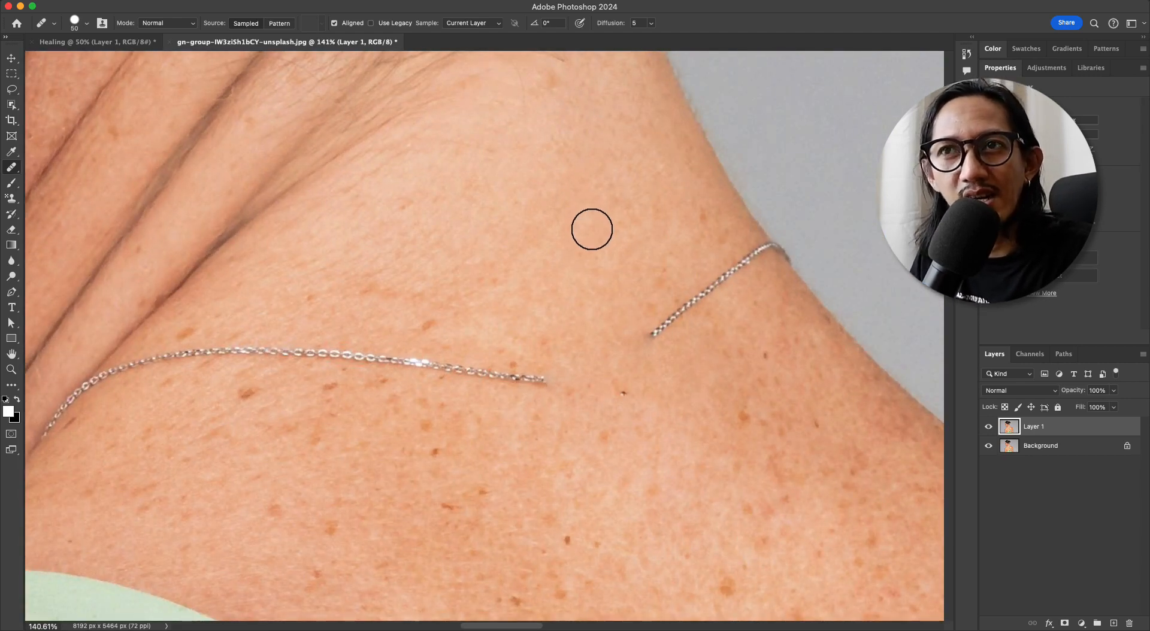
pyautogui.moveTo(687, 273)
pyautogui.mouseDown()
pyautogui.moveTo(605, 264)
pyautogui.moveTo(590, 282)
pyautogui.moveTo(601, 275)
pyautogui.mouseUp()
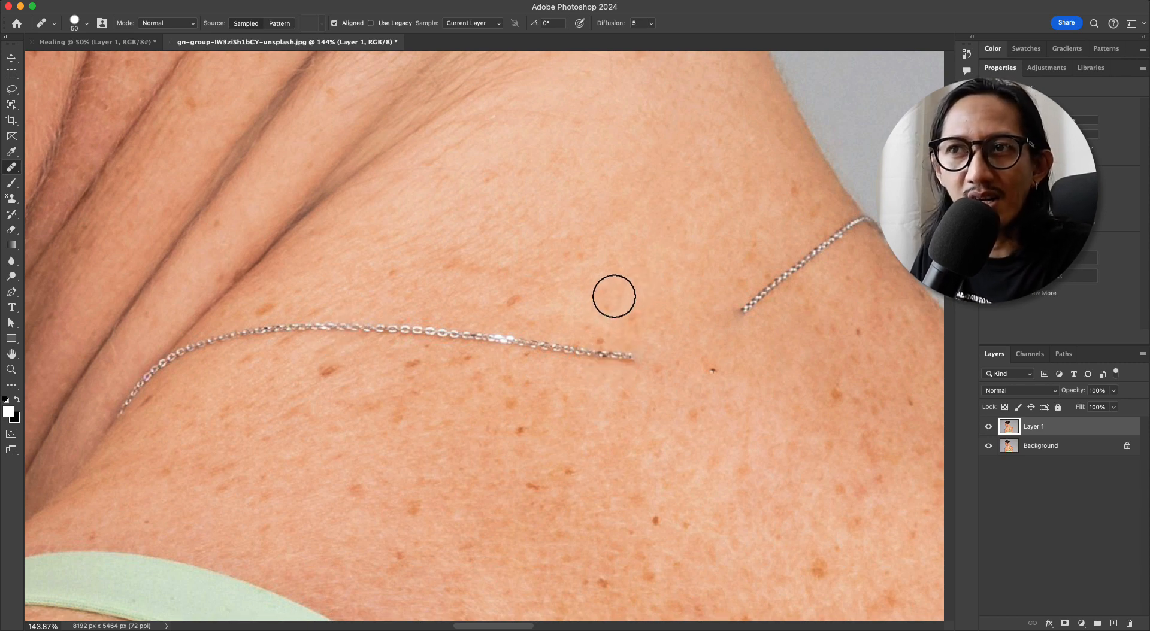
pyautogui.moveTo(629, 348); pyautogui.dragTo(619, 357)
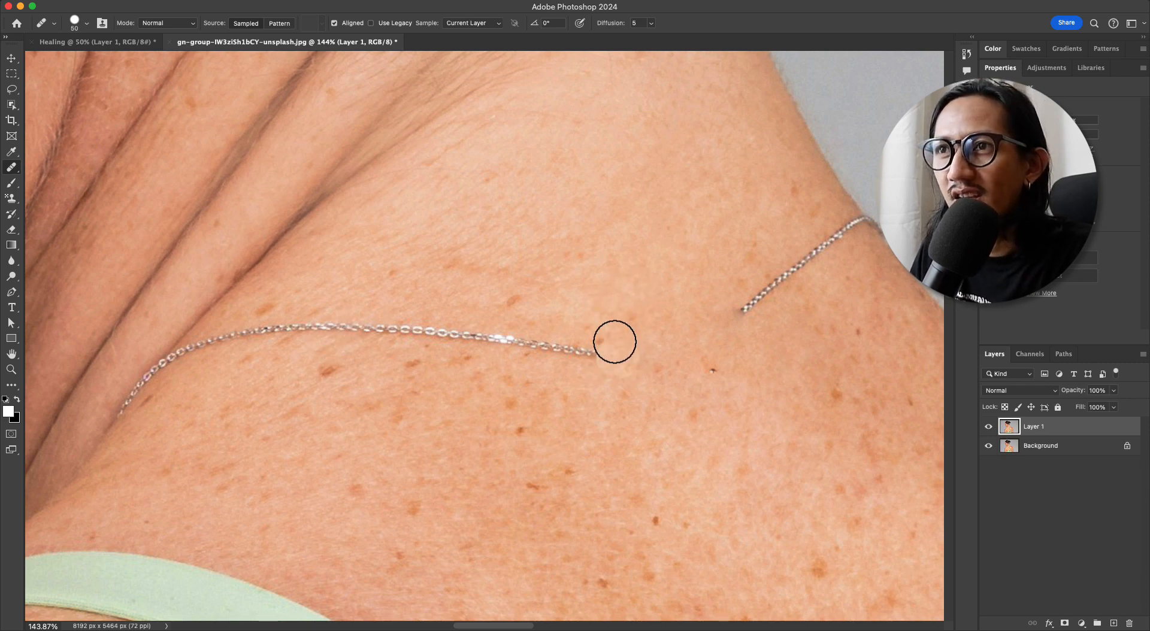
pyautogui.press('super+z')
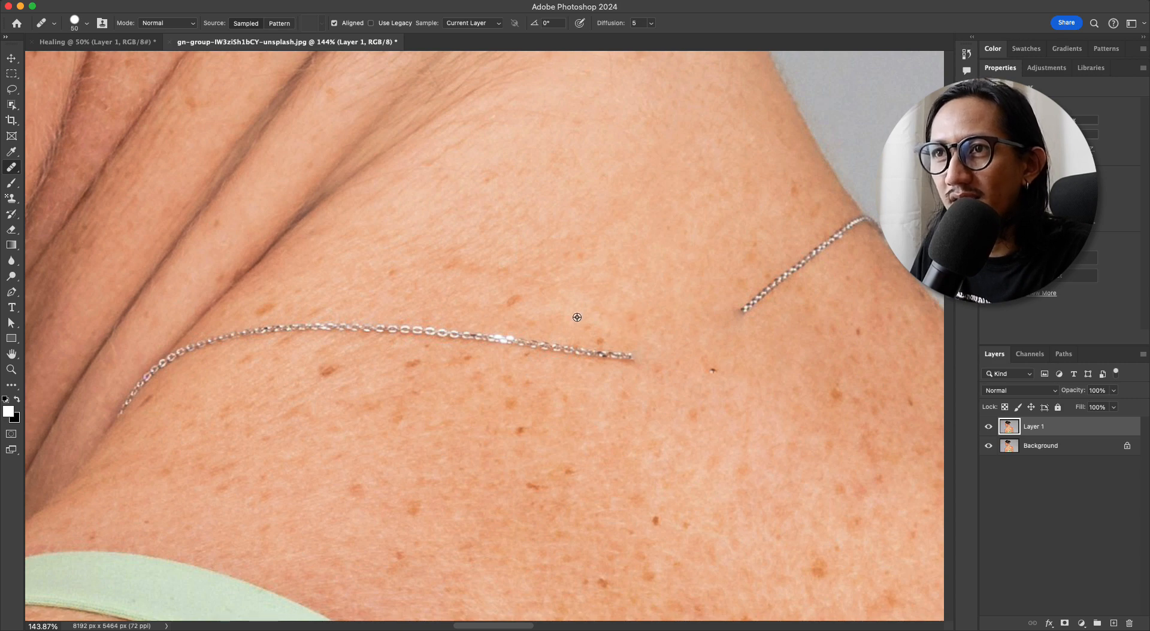
# Heal the cut end of the long chain section, and paint just below it so the aligned sample copies chain links onto the skin
pyautogui.click(620, 352)
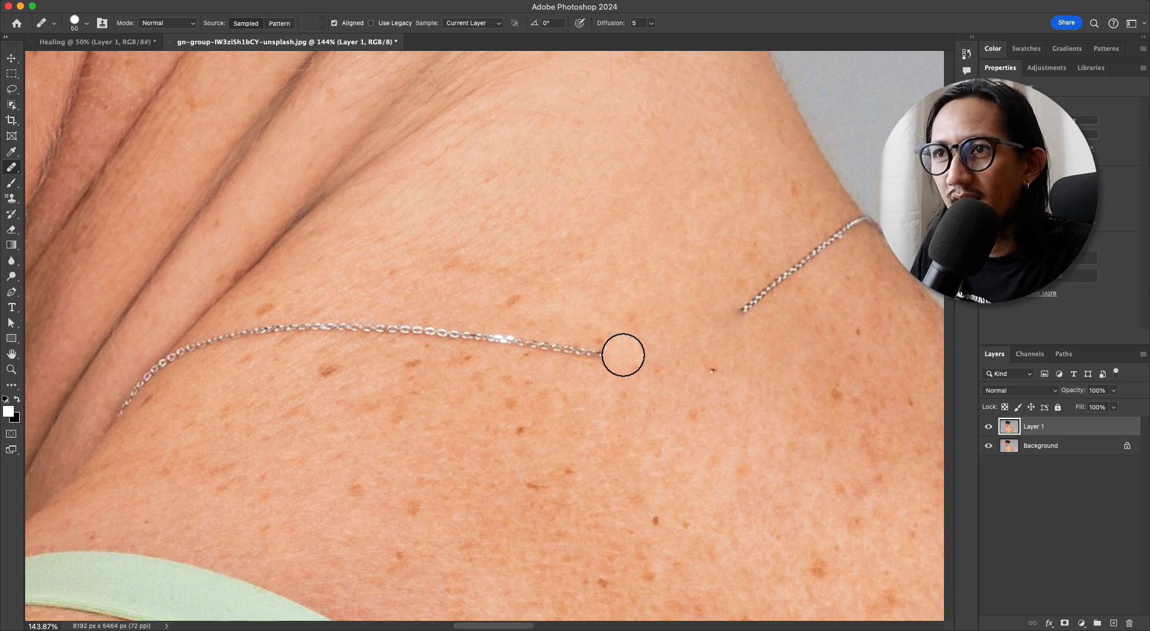
pyautogui.moveTo(622, 356); pyautogui.dragTo(578, 370)
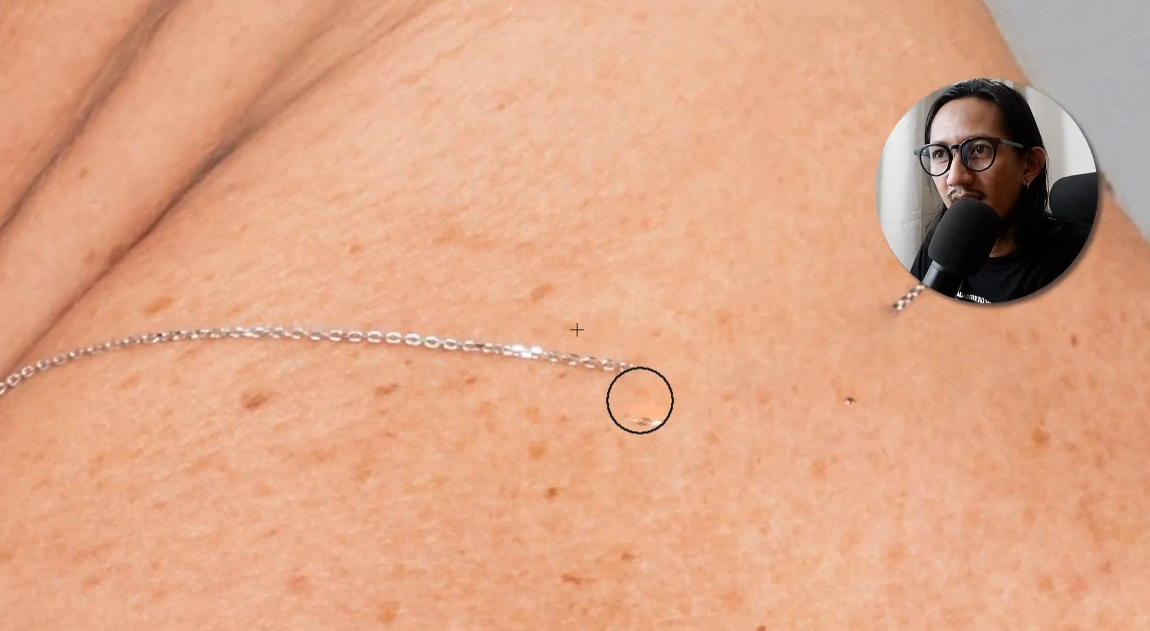
pyautogui.moveTo(640, 400); pyautogui.dragTo(629, 406)
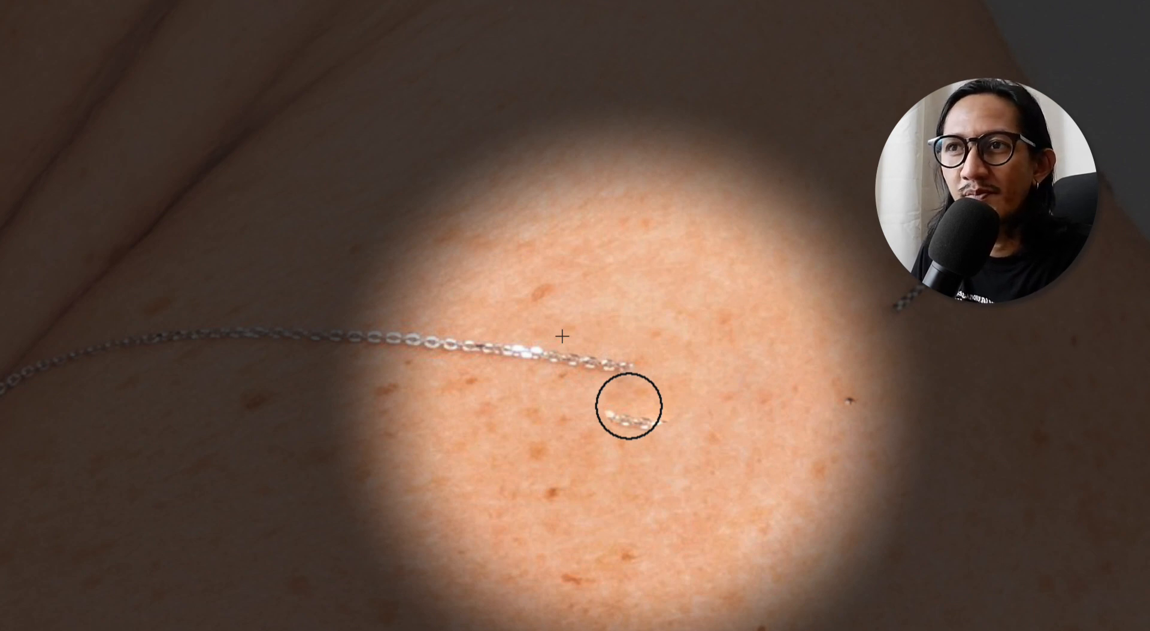
pyautogui.moveTo(629, 407)
pyautogui.mouseDown()
pyautogui.moveTo(614, 474)
pyautogui.moveTo(638, 382)
pyautogui.mouseUp()
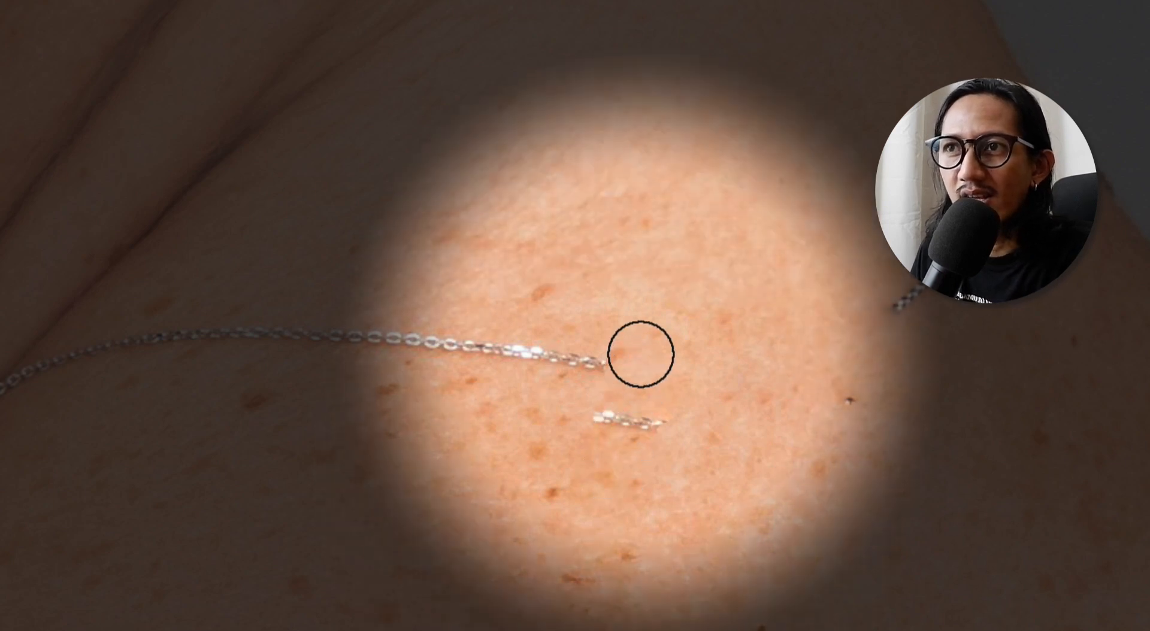
# Resample clean skin above the chain and heal most of the long chain section towards the neck folds
pyautogui.keyDown('alt'); pyautogui.click(616, 205); pyautogui.keyUp('alt')
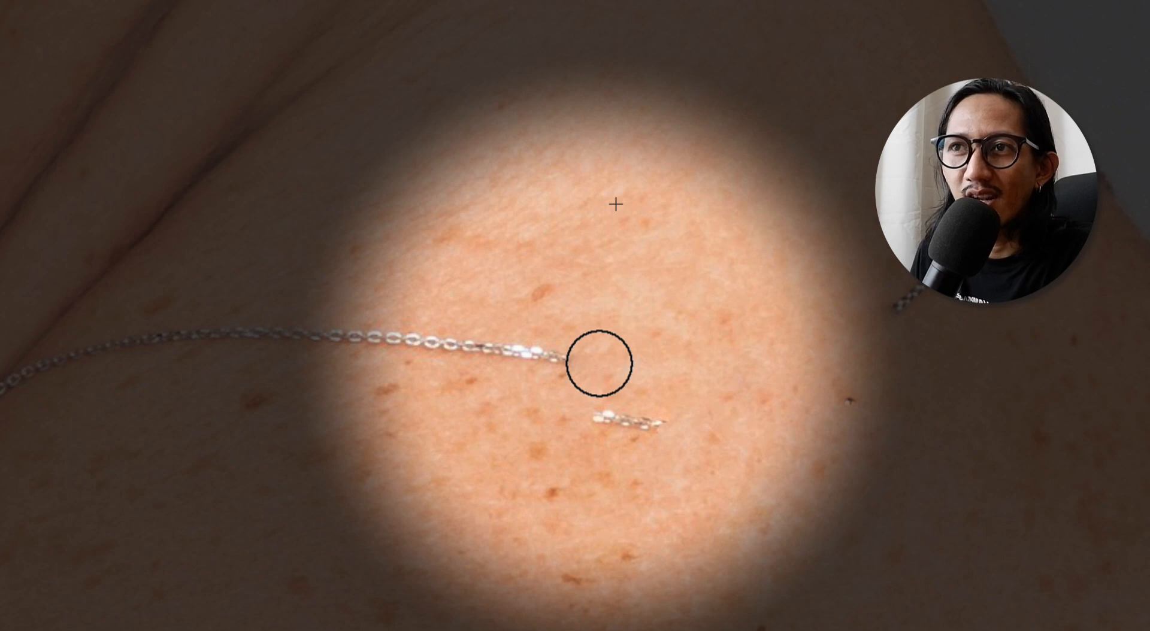
pyautogui.moveTo(599, 363); pyautogui.dragTo(246, 329)
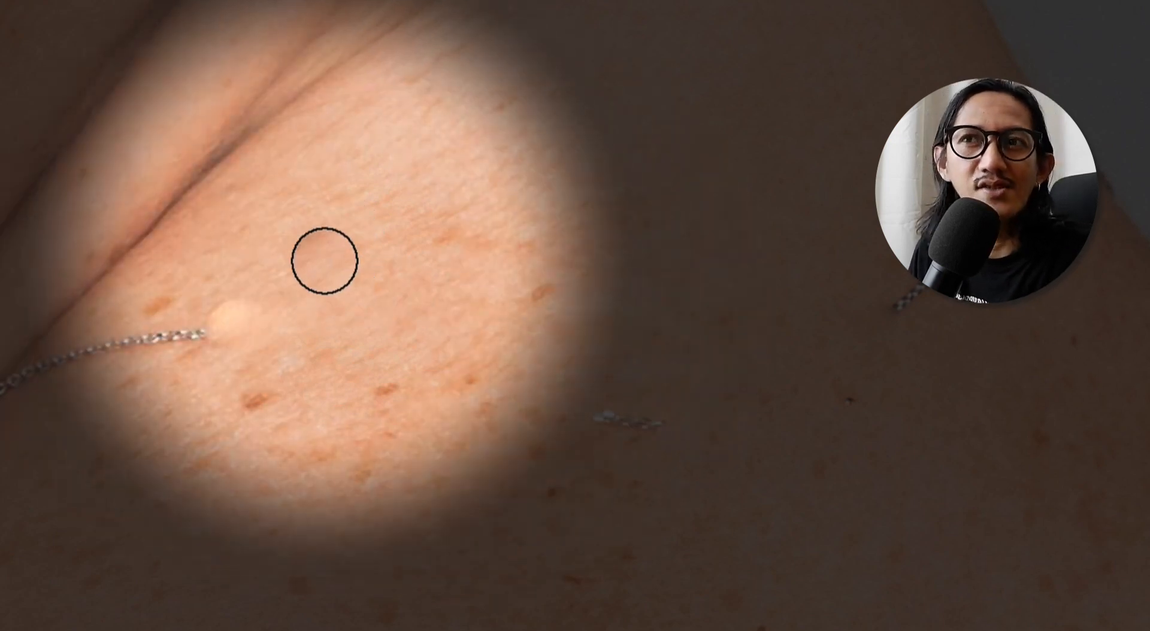
pyautogui.keyDown('alt'); pyautogui.click(288, 249); pyautogui.keyUp('alt')
pyautogui.moveTo(233, 314)
pyautogui.mouseDown()
pyautogui.moveTo(183, 332)
pyautogui.moveTo(145, 324)
pyautogui.moveTo(152, 317)
pyautogui.moveTo(127, 340)
pyautogui.mouseUp()
# Heal the remaining chain links beside the neck fold, resampling nearby skin for each short section
pyautogui.keyDown('alt'); pyautogui.click(203, 262); pyautogui.keyUp('alt')
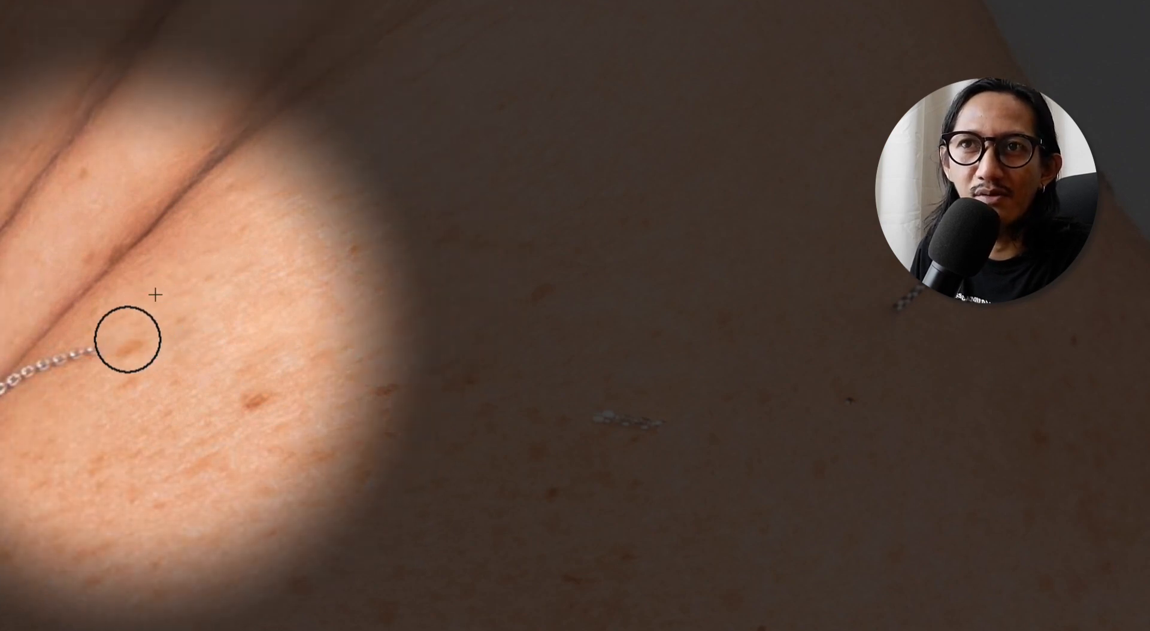
pyautogui.moveTo(295, 272); pyautogui.dragTo(365, 253)
pyautogui.keyDown('alt'); pyautogui.click(107, 408); pyautogui.keyUp('alt')
pyautogui.moveTo(198, 331)
pyautogui.mouseDown()
pyautogui.moveTo(201, 354)
pyautogui.moveTo(153, 345)
pyautogui.mouseUp()
pyautogui.keyDown('alt'); pyautogui.click(95, 410); pyautogui.keyUp('alt')
pyautogui.keyDown('alt'); pyautogui.click(170, 340); pyautogui.keyUp('alt')
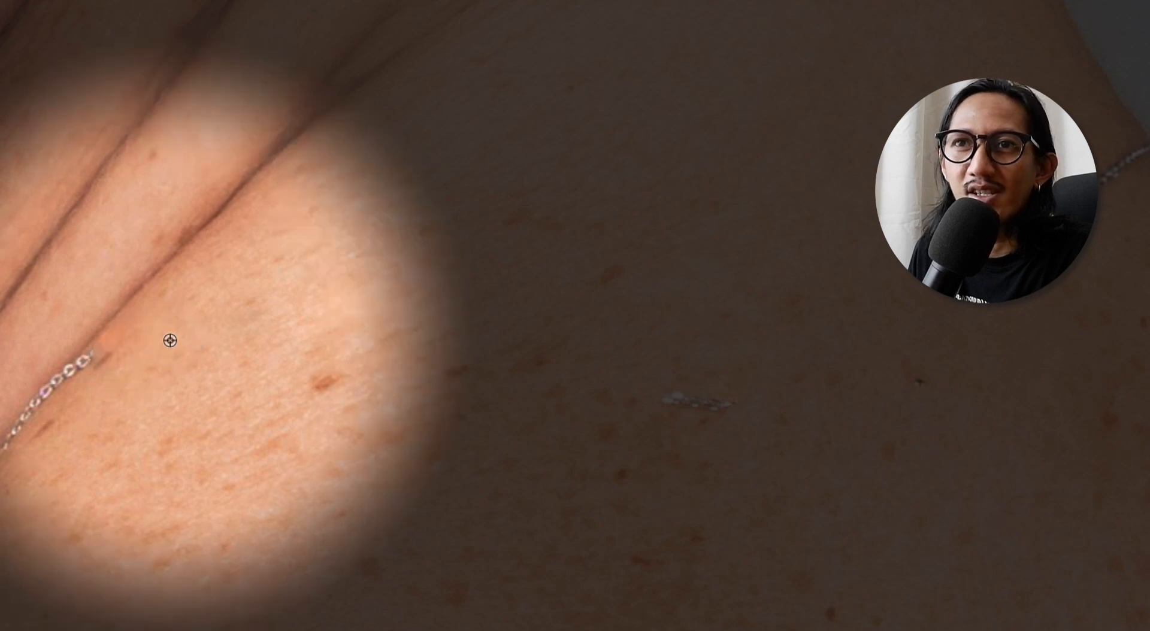
pyautogui.moveTo(102, 379)
pyautogui.mouseDown()
pyautogui.moveTo(113, 369)
pyautogui.moveTo(93, 352)
pyautogui.mouseUp()
pyautogui.keyDown('alt'); pyautogui.click(134, 316); pyautogui.keyUp('alt')
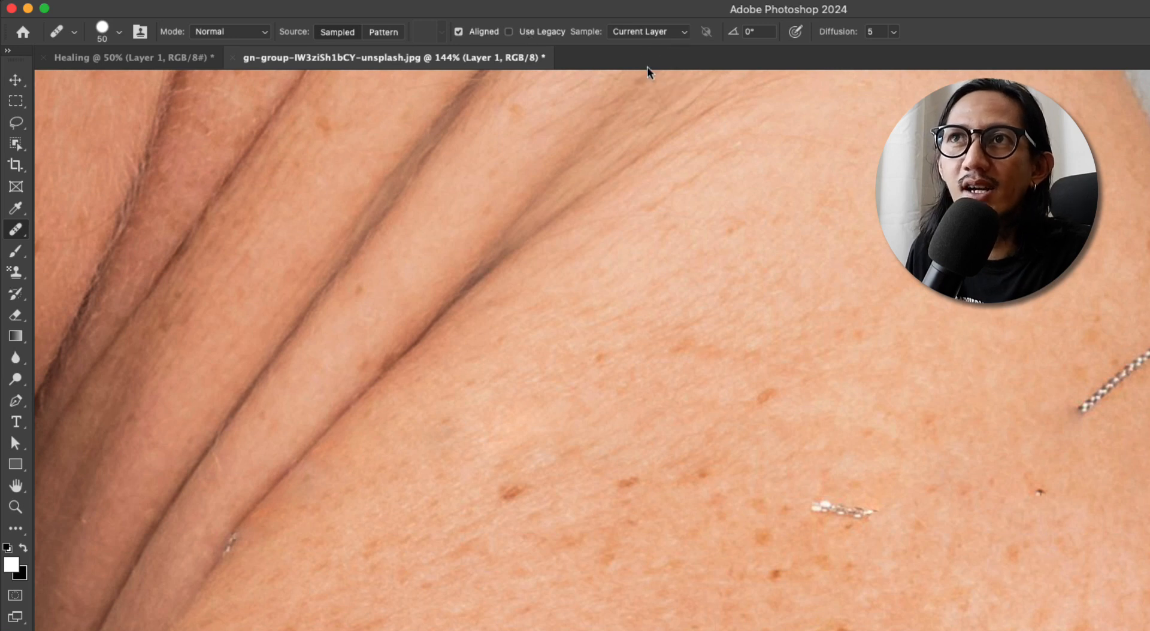
pyautogui.click(645, 36)
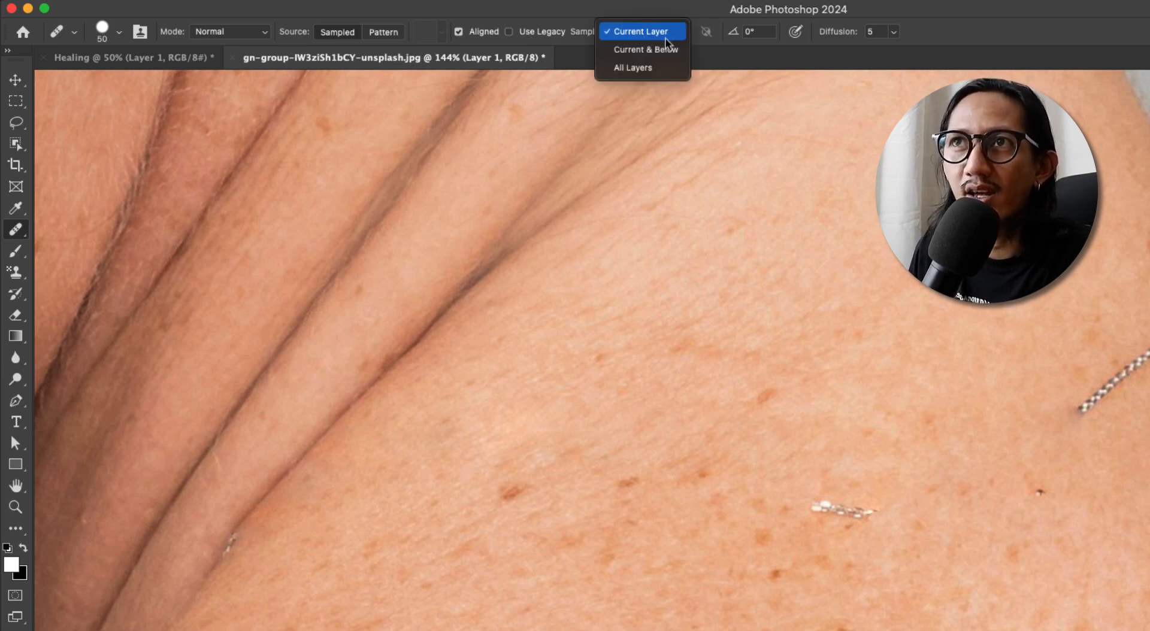
pyautogui.click(640, 31)
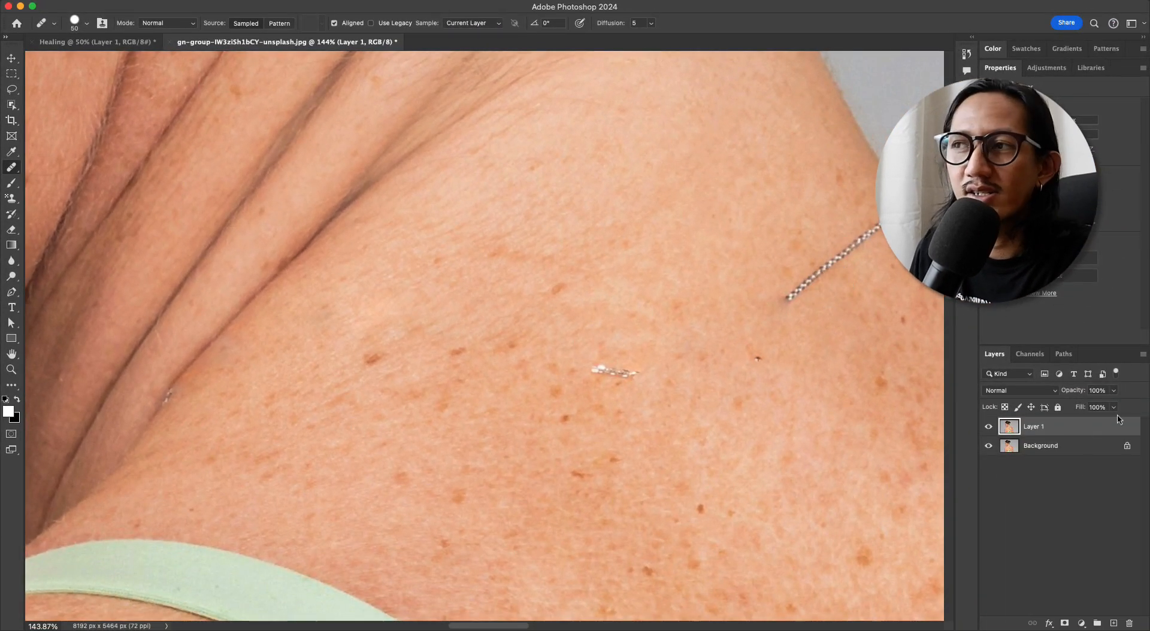
# Delete the healed Layer 1 and duplicate the Background layer
pyautogui.moveTo(1100, 430); pyautogui.dragTo(1129, 623)
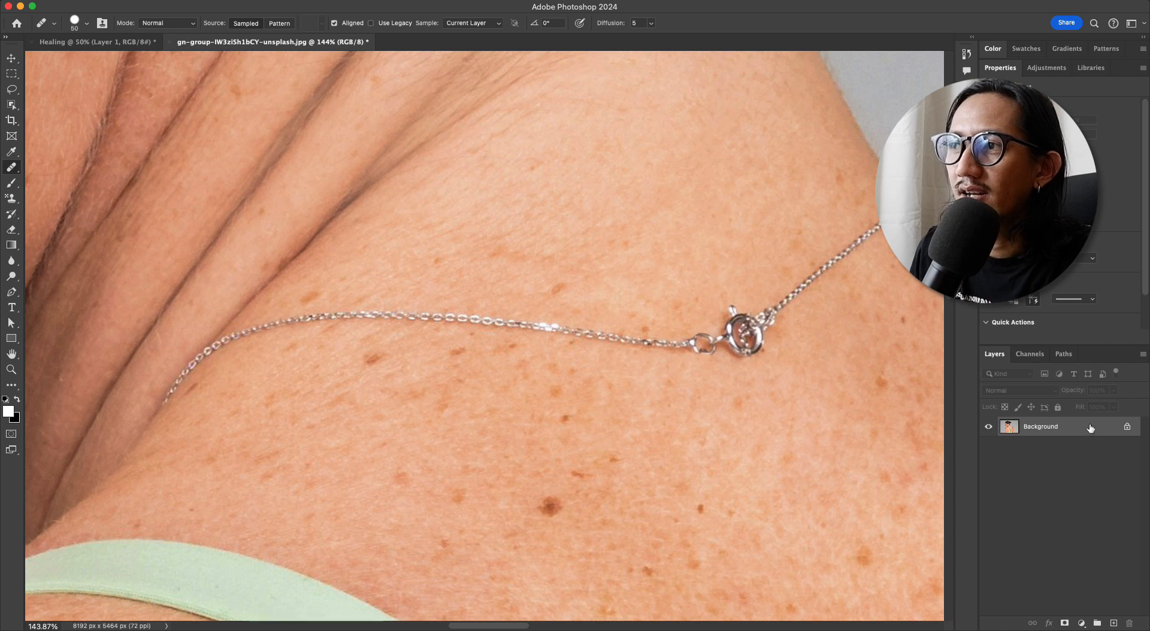
pyautogui.moveTo(1090, 428); pyautogui.dragTo(1114, 623)
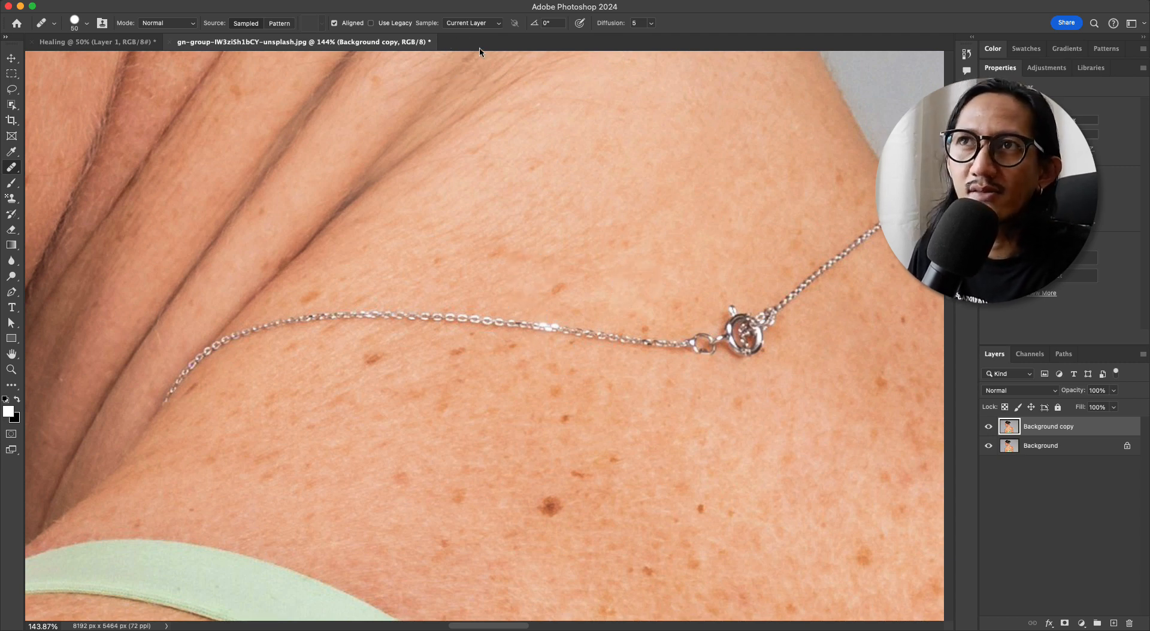
# Set the Healing Brush to sample Current & Below and add a new empty layer above the Background copy
pyautogui.click(481, 26)
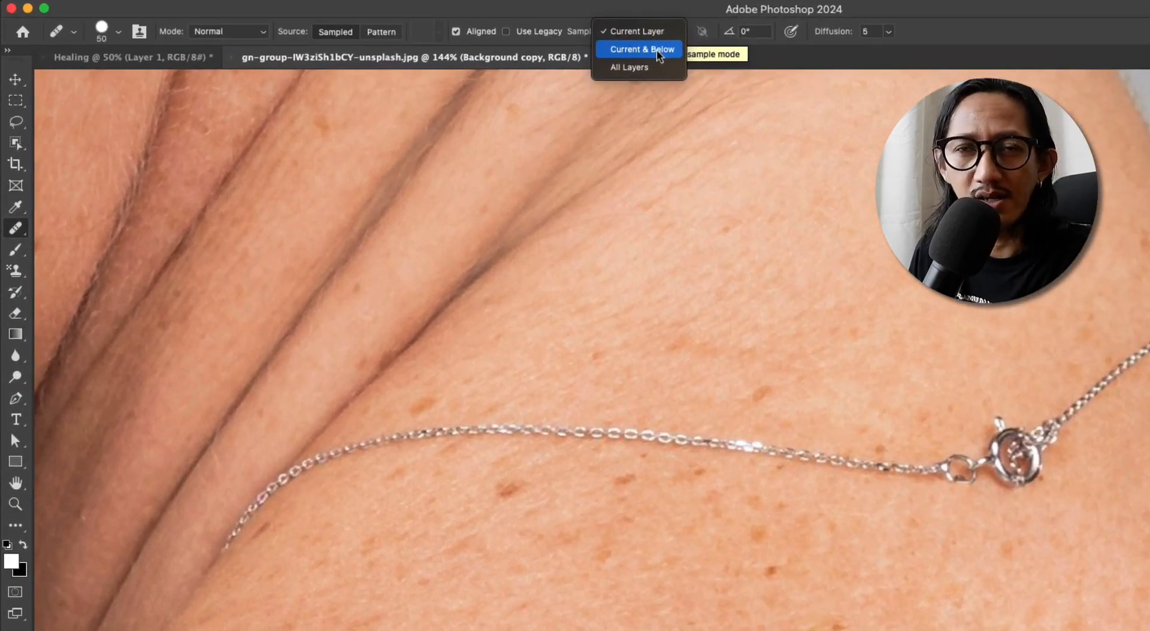
pyautogui.click(656, 49)
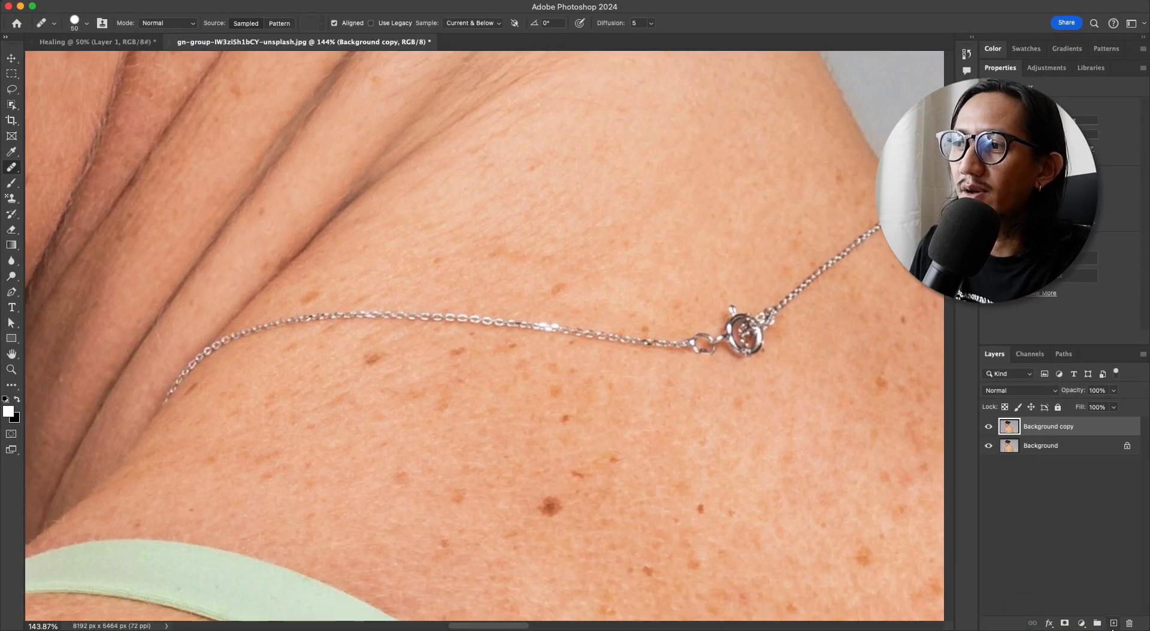
pyautogui.click(1114, 623)
# Sample skin above the chain and heal the middle section of the necklace on the empty layer
pyautogui.scroll(3, 552, 257)
pyautogui.hscroll(4, 565, 251)
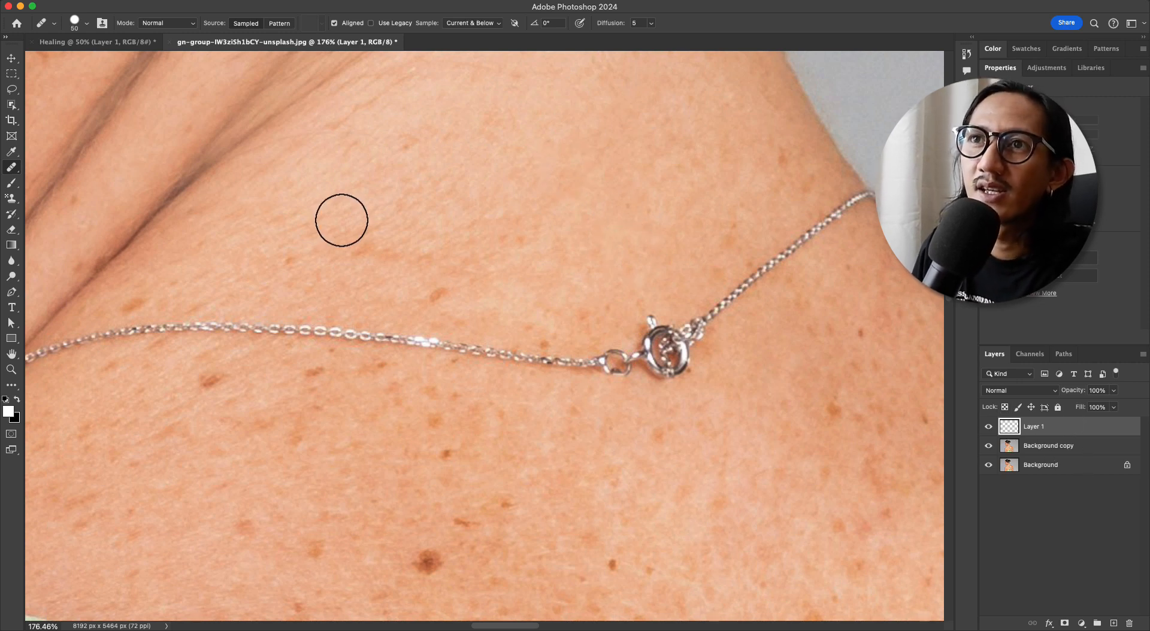
pyautogui.keyDown('alt'); pyautogui.click(320, 277); pyautogui.keyUp('alt')
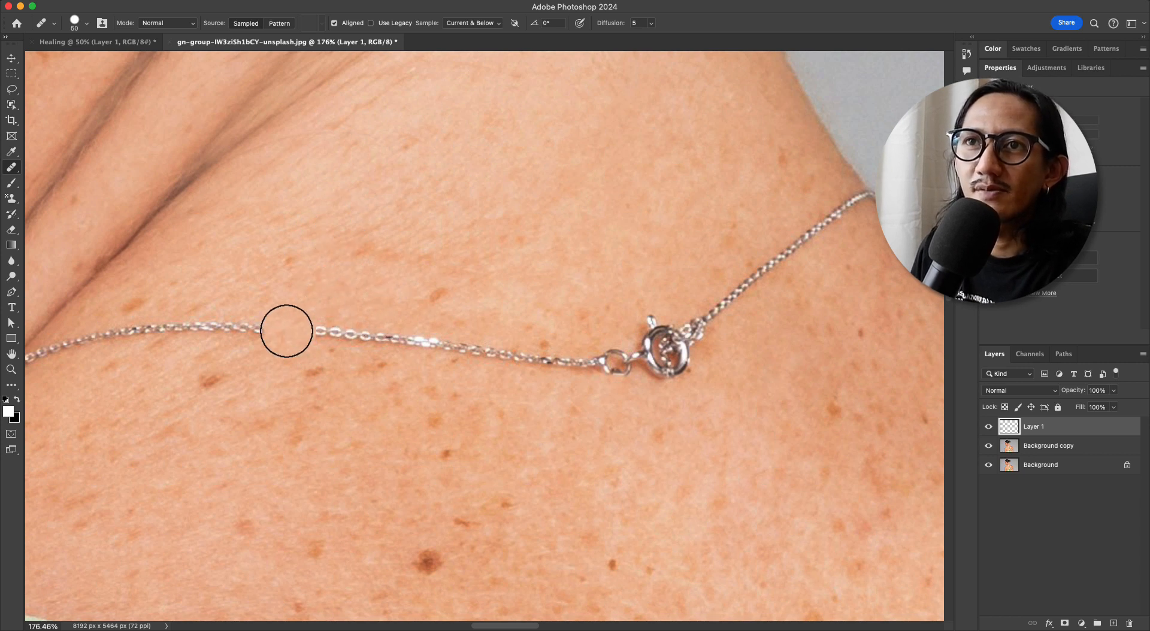
pyautogui.moveTo(288, 332); pyautogui.dragTo(481, 347)
pyautogui.moveTo(245, 325); pyautogui.dragTo(193, 322)
pyautogui.moveTo(494, 350); pyautogui.dragTo(542, 352)
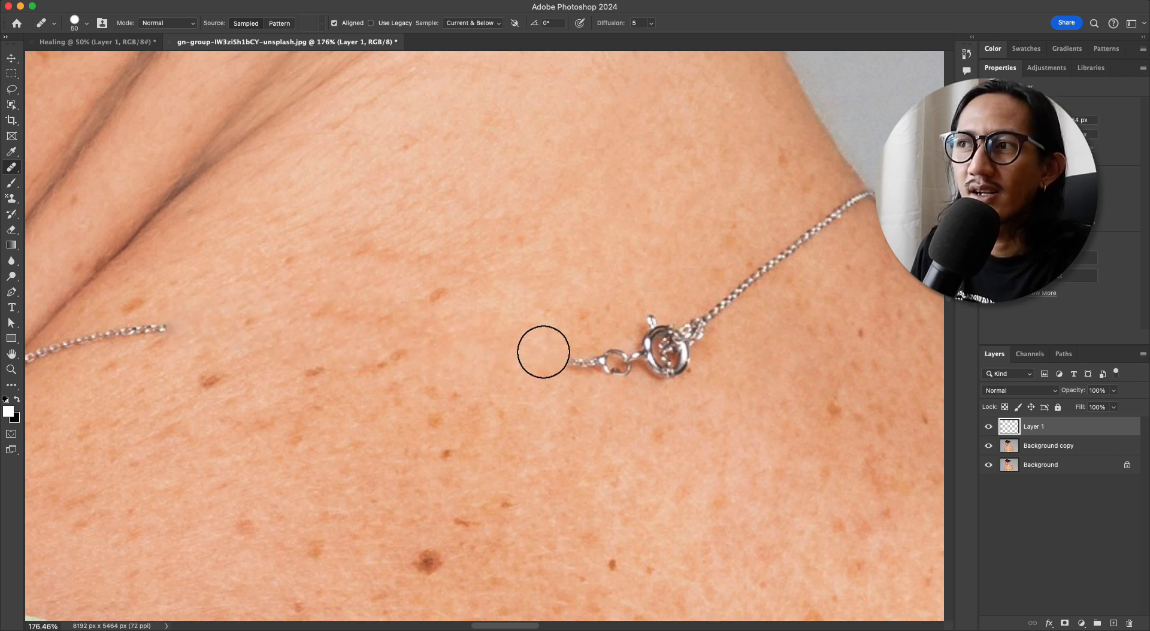
# Inspect each layer by itself by toggling layer visibility, and restore all three layers with Layer 1 selected
pyautogui.click(1049, 447)
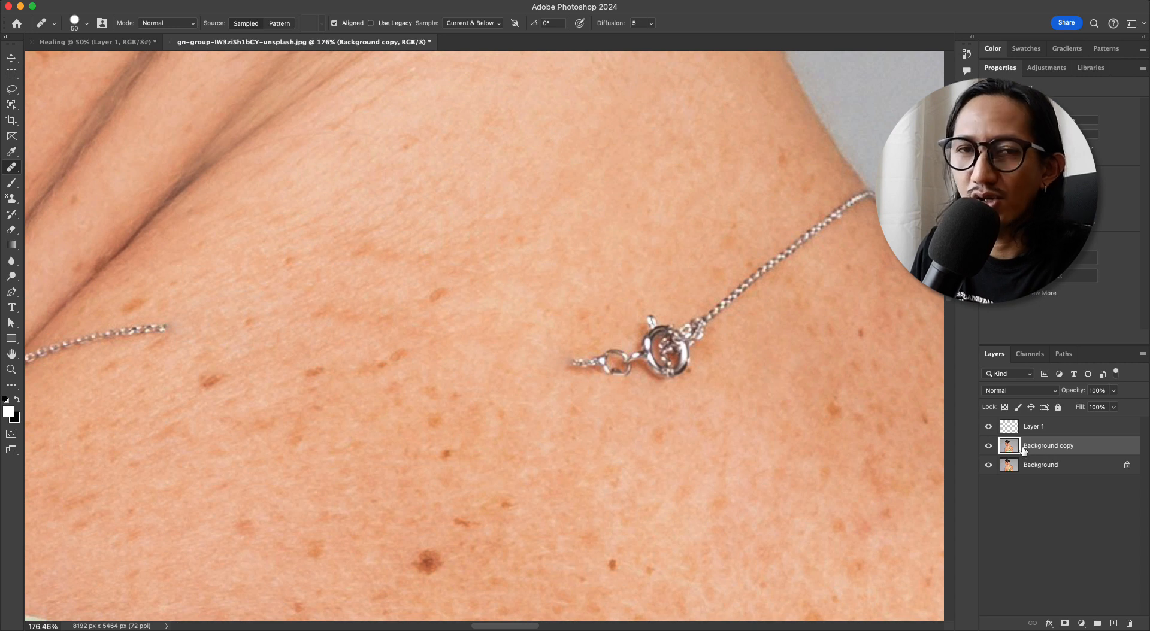
pyautogui.click(990, 467)
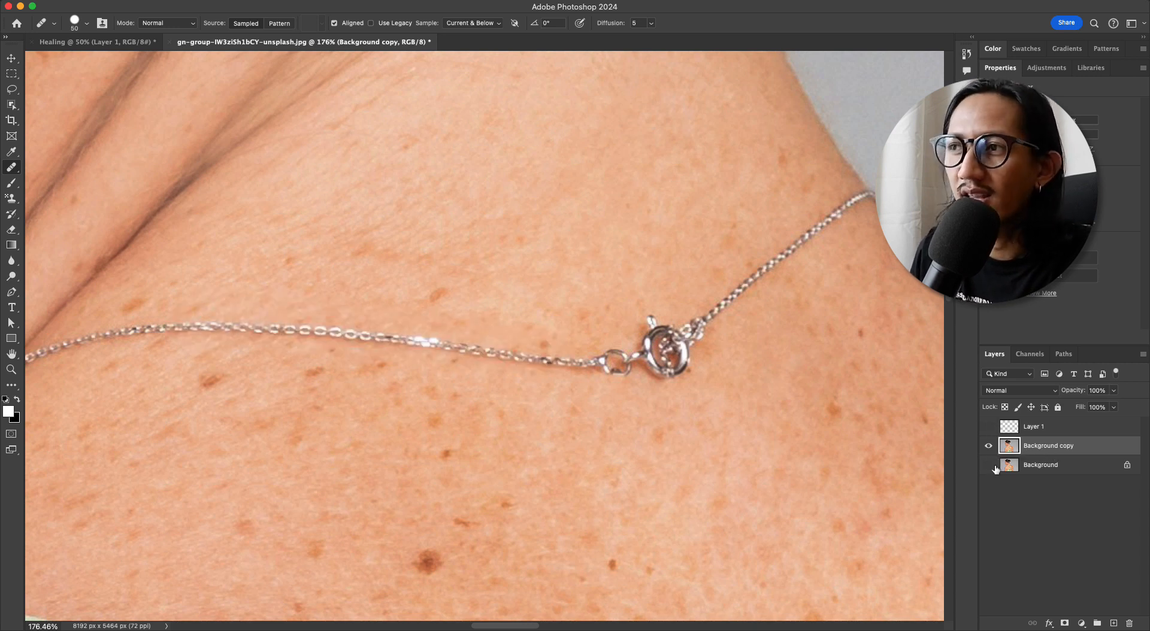
pyautogui.click(989, 428)
pyautogui.click(988, 465)
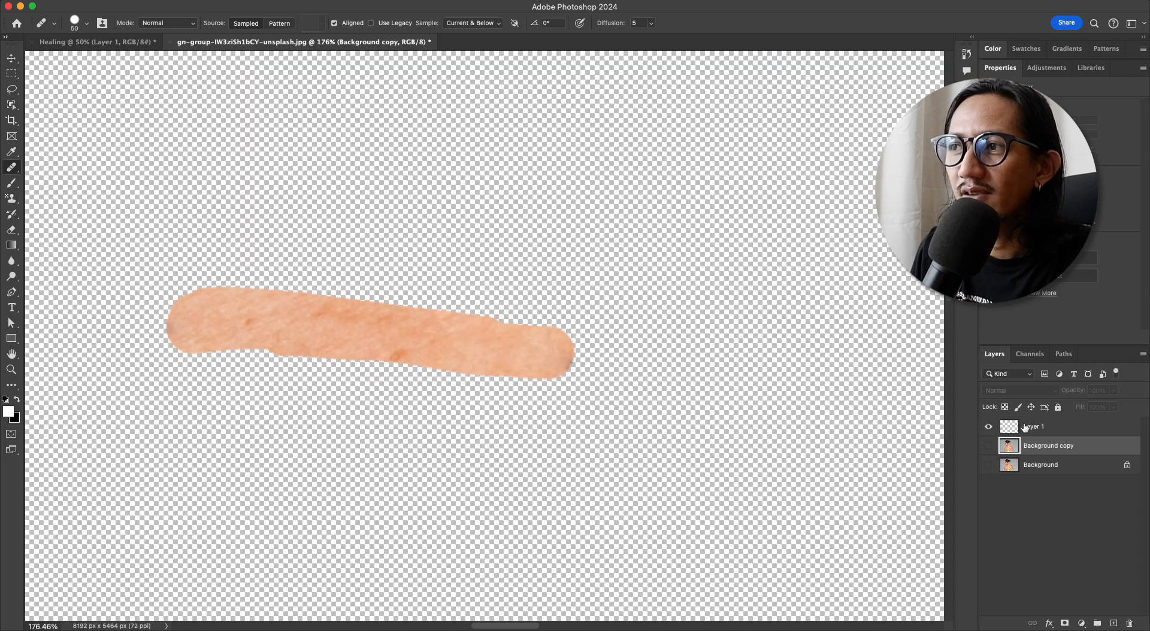
pyautogui.click(1028, 428)
pyautogui.click(989, 446)
pyautogui.click(988, 465)
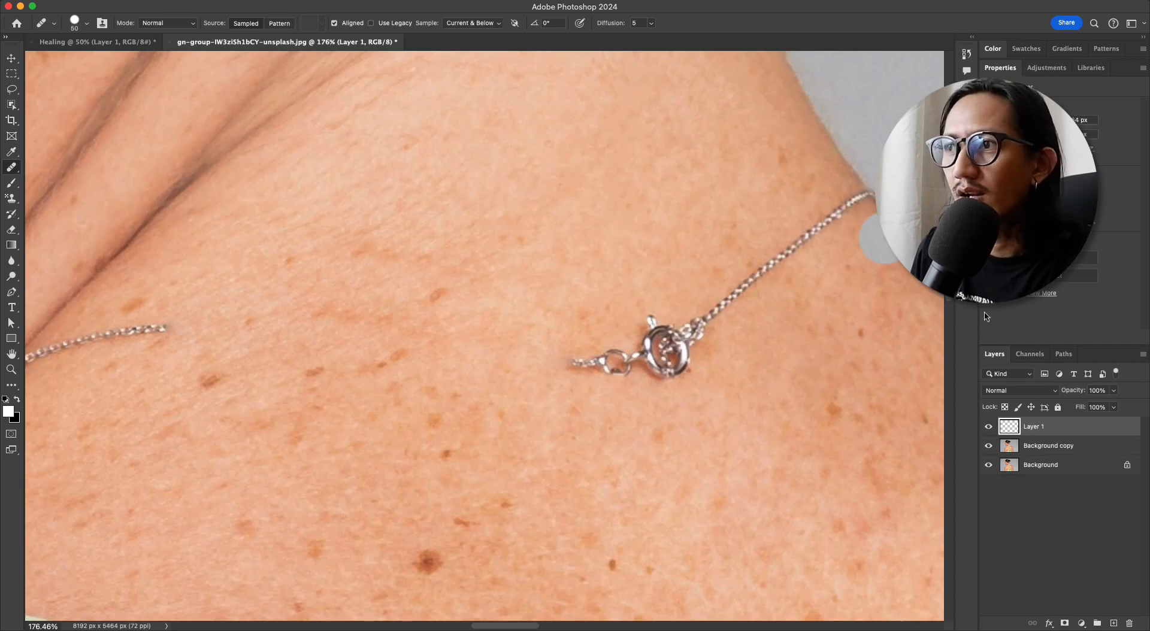
# Replace the healed Layer 1 with a new empty layer above the Background copy
pyautogui.moveTo(1104, 430)
pyautogui.mouseDown()
pyautogui.moveTo(1115, 593)
pyautogui.moveTo(1129, 623)
pyautogui.mouseUp()
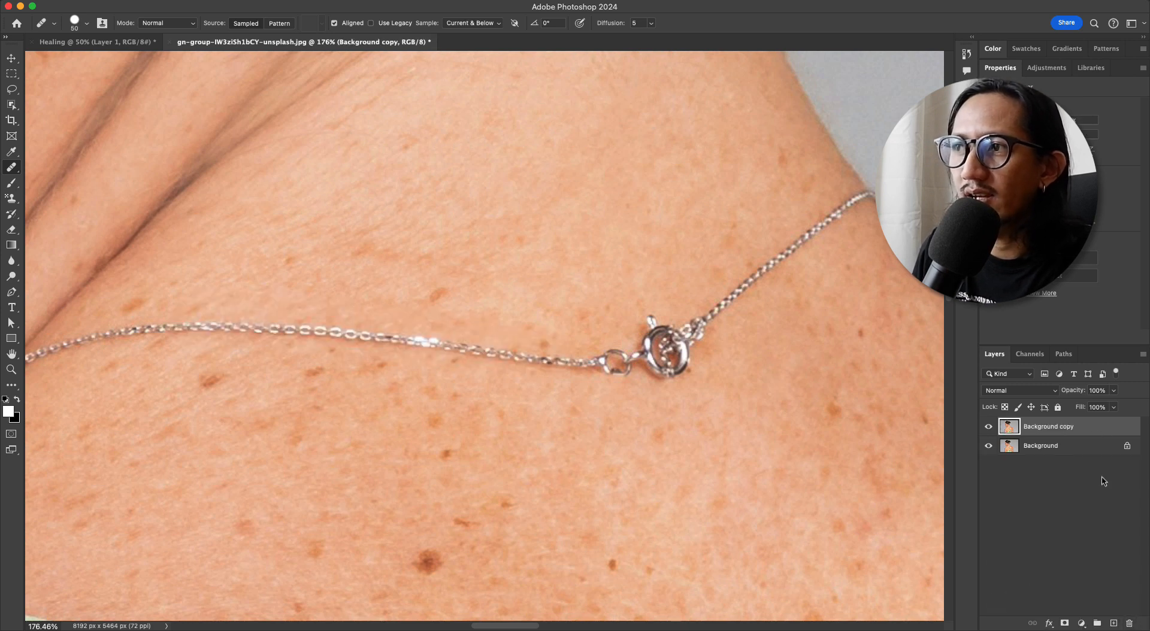
pyautogui.click(1114, 624)
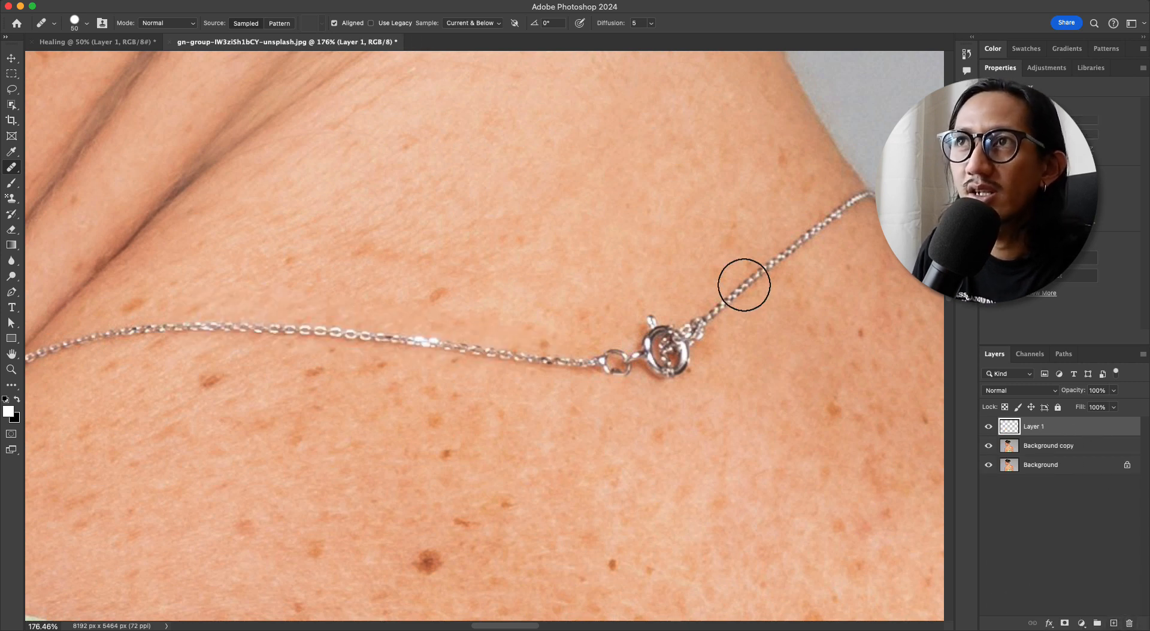
# Set the Healing Brush's Diffusion to 1 and heal a middle section of the chain on the new layer
pyautogui.click(651, 24)
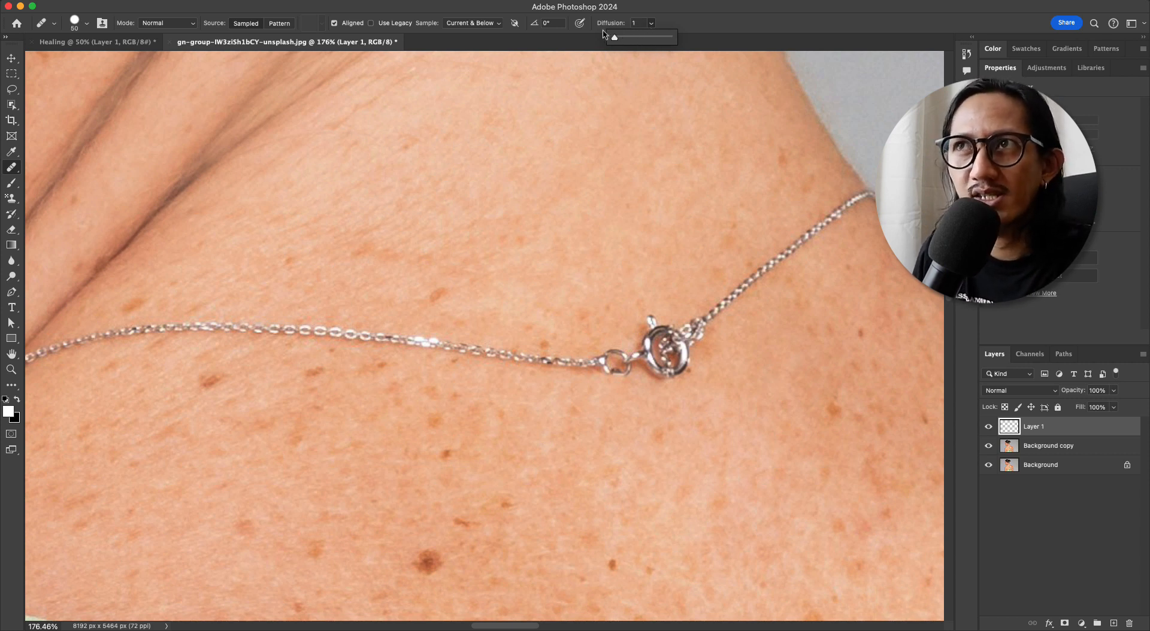
pyautogui.moveTo(324, 243); pyautogui.dragTo(374, 233)
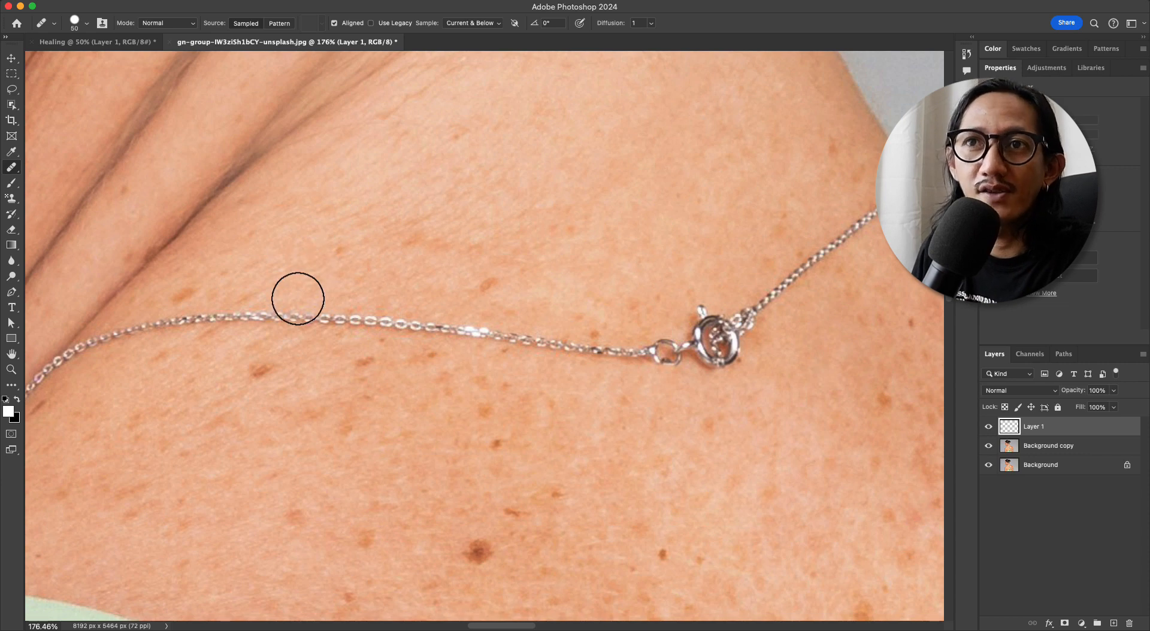
pyautogui.moveTo(297, 299)
pyautogui.mouseDown()
pyautogui.moveTo(353, 324)
pyautogui.moveTo(446, 325)
pyautogui.mouseUp()
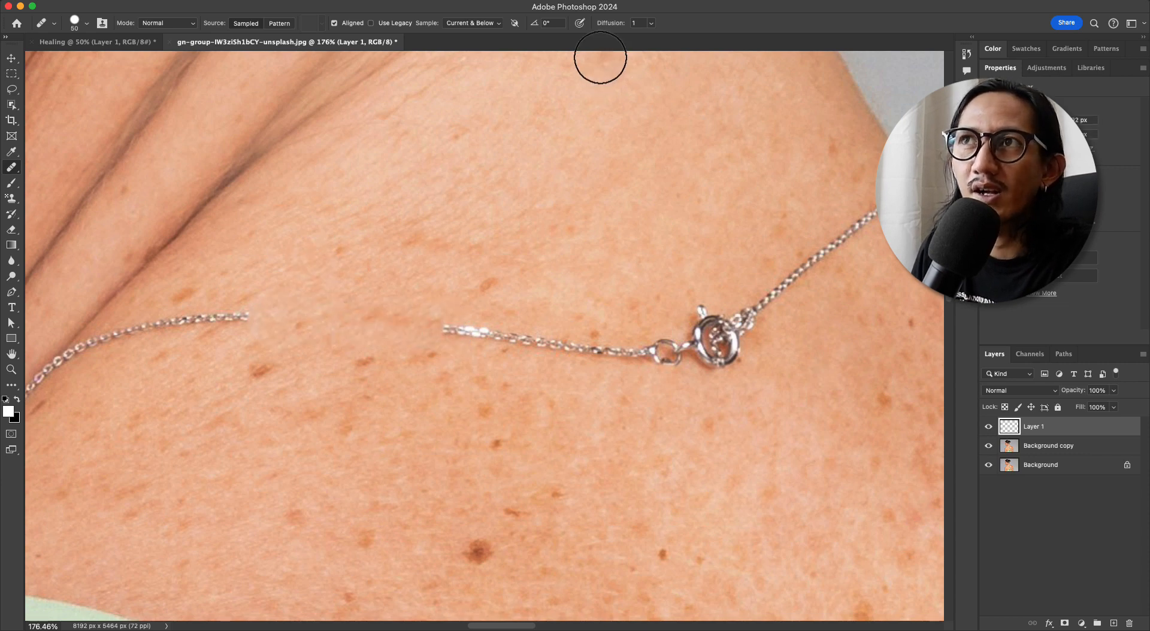
# Set the Healing Brush's Diffusion to 7 and examine the skin texture across the face and neck
pyautogui.click(650, 23)
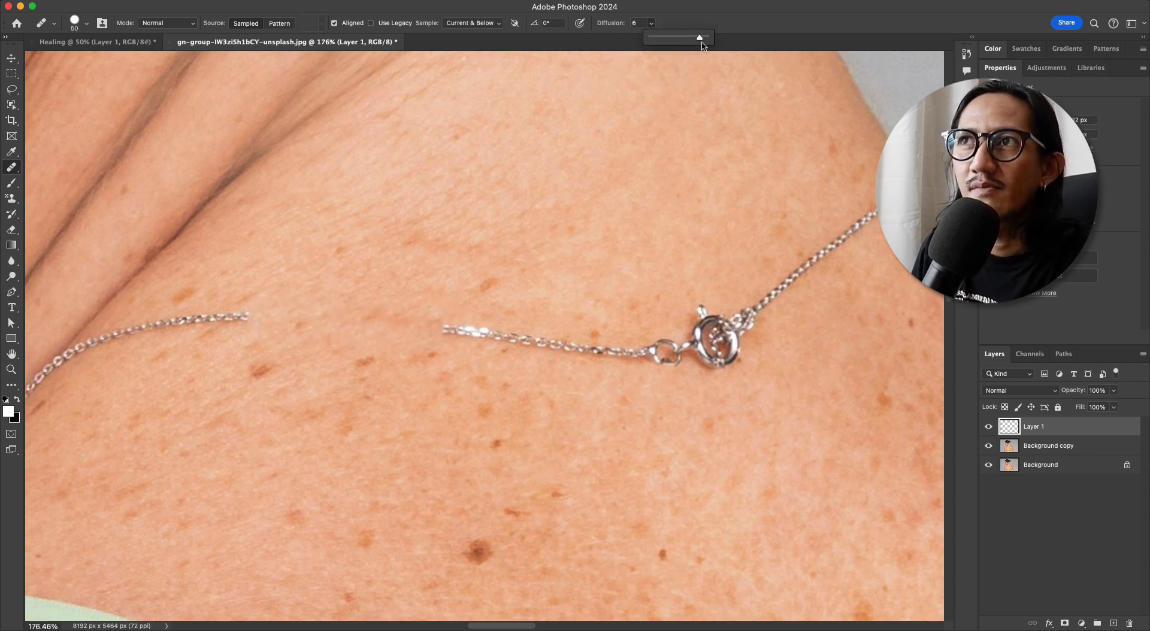
pyautogui.moveTo(682, 150); pyautogui.dragTo(584, 198)
pyautogui.moveTo(550, 288); pyautogui.dragTo(496, 336)
pyautogui.moveTo(363, 144); pyautogui.dragTo(409, 126)
pyautogui.moveTo(750, 371); pyautogui.dragTo(654, 414)
pyautogui.moveTo(430, 180); pyautogui.dragTo(466, 154)
pyautogui.keyDown('alt'); pyautogui.click(409, 186); pyautogui.keyUp('alt')
pyautogui.moveTo(377, 246); pyautogui.dragTo(346, 290)
pyautogui.keyDown('alt'); pyautogui.click(404, 229); pyautogui.keyUp('alt')
pyautogui.moveTo(315, 336)
pyautogui.mouseDown()
pyautogui.moveTo(324, 315)
pyautogui.moveTo(314, 323)
pyautogui.mouseUp()
pyautogui.moveTo(607, 266); pyautogui.dragTo(536, 274)
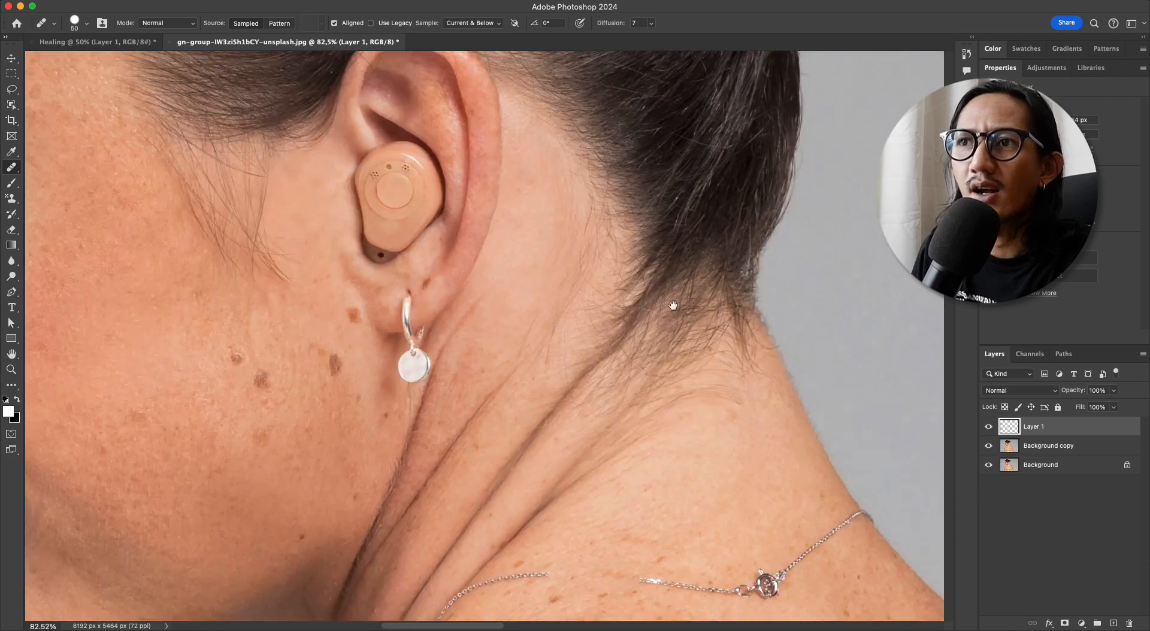
# Sample clean skin above the chain and heal the necklace from its cut middle end through the clasp toward the neck's edge
pyautogui.moveTo(715, 360); pyautogui.dragTo(554, 167)
pyautogui.moveTo(657, 430); pyautogui.dragTo(609, 418)
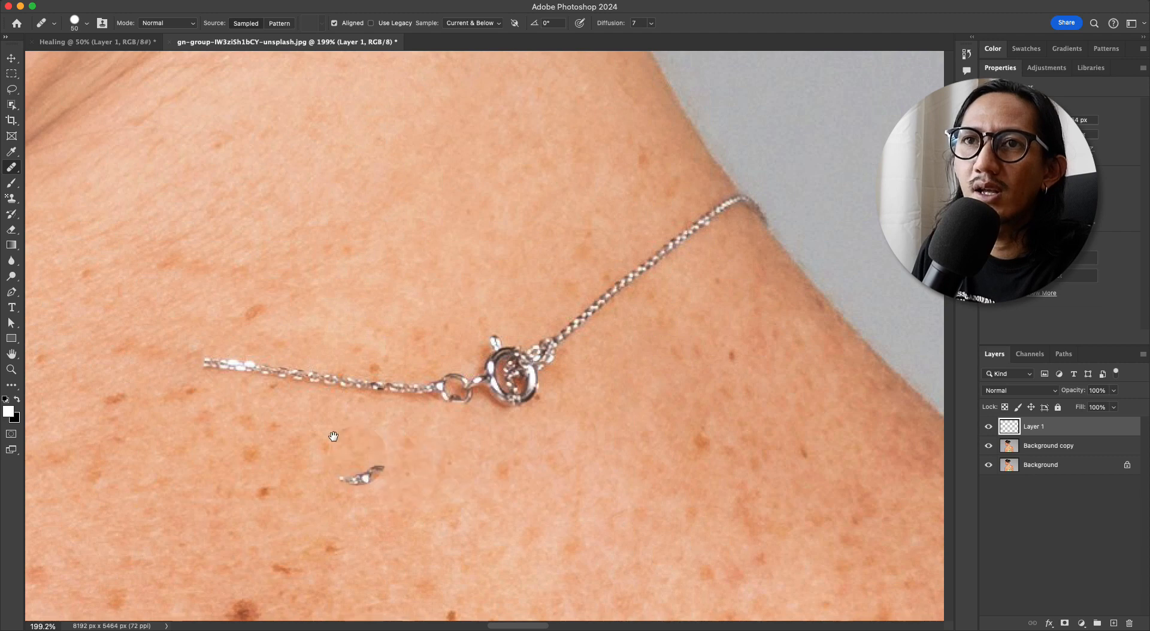
pyautogui.moveTo(326, 430); pyautogui.dragTo(431, 405)
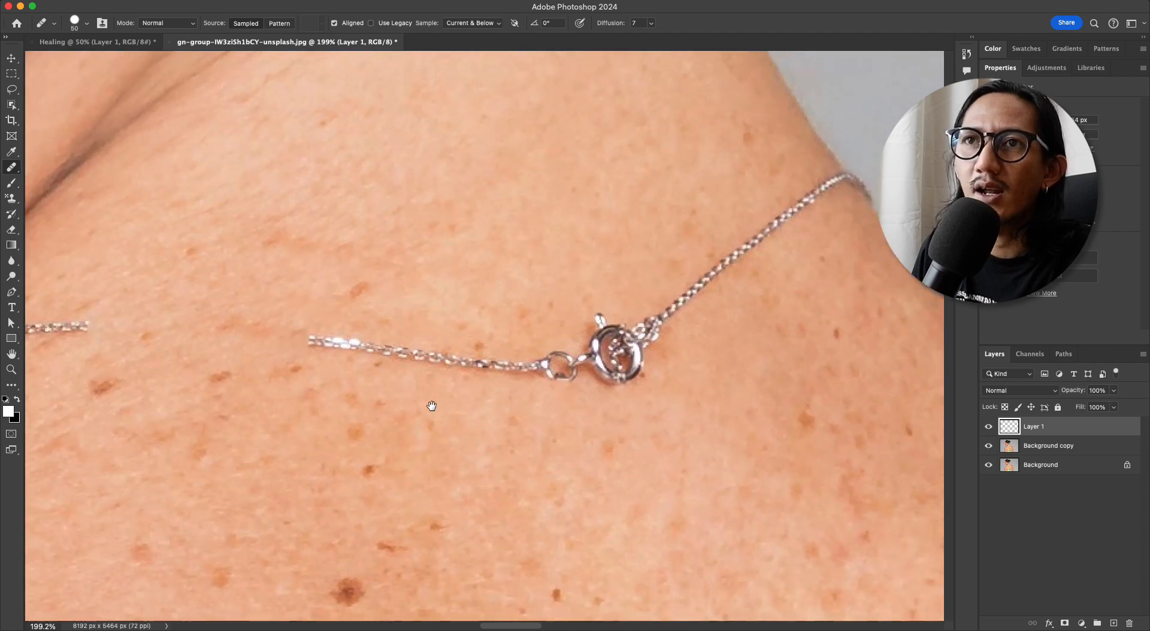
pyautogui.keyDown('alt'); pyautogui.click(310, 207); pyautogui.keyUp('alt')
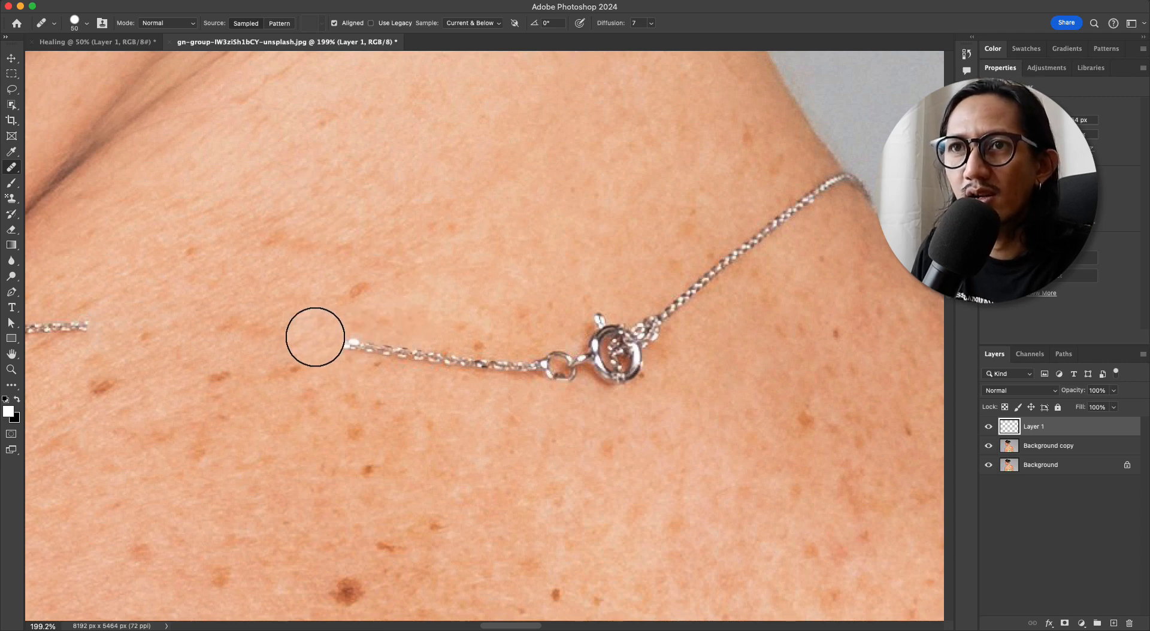
pyautogui.moveTo(313, 328)
pyautogui.mouseDown()
pyautogui.moveTo(495, 365)
pyautogui.moveTo(590, 342)
pyautogui.moveTo(645, 354)
pyautogui.moveTo(673, 281)
pyautogui.moveTo(711, 294)
pyautogui.moveTo(759, 221)
pyautogui.moveTo(713, 249)
pyautogui.mouseUp()
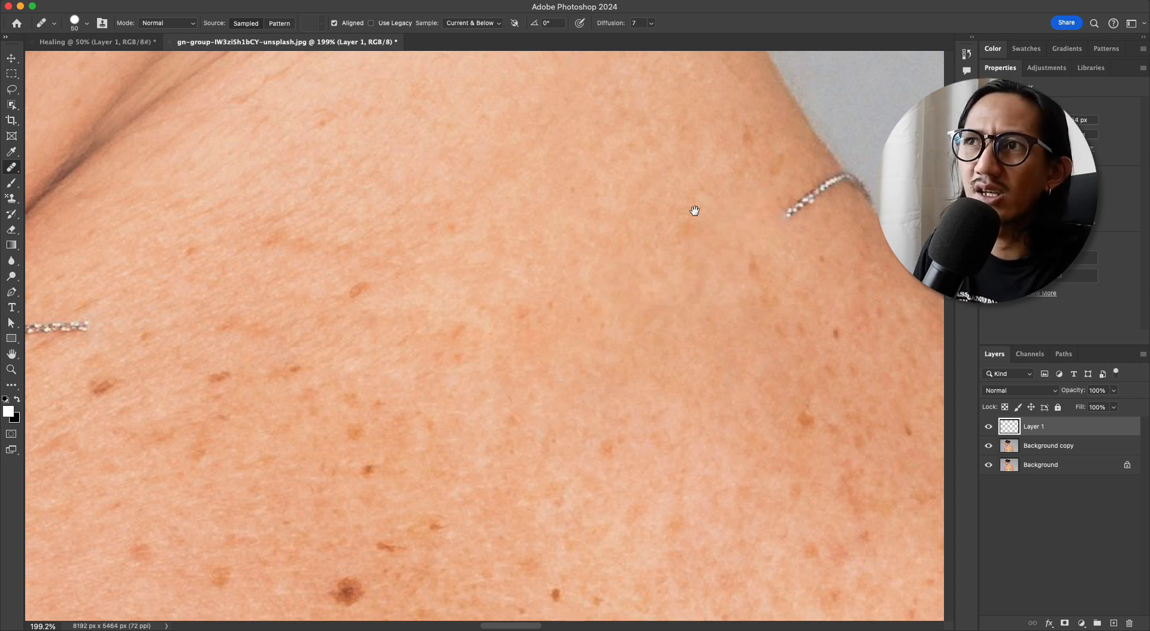
pyautogui.keyDown('super'); pyautogui.moveTo(693, 210); pyautogui.dragTo(719, 198); pyautogui.keyUp('super')
pyautogui.moveTo(726, 245); pyautogui.dragTo(553, 355)
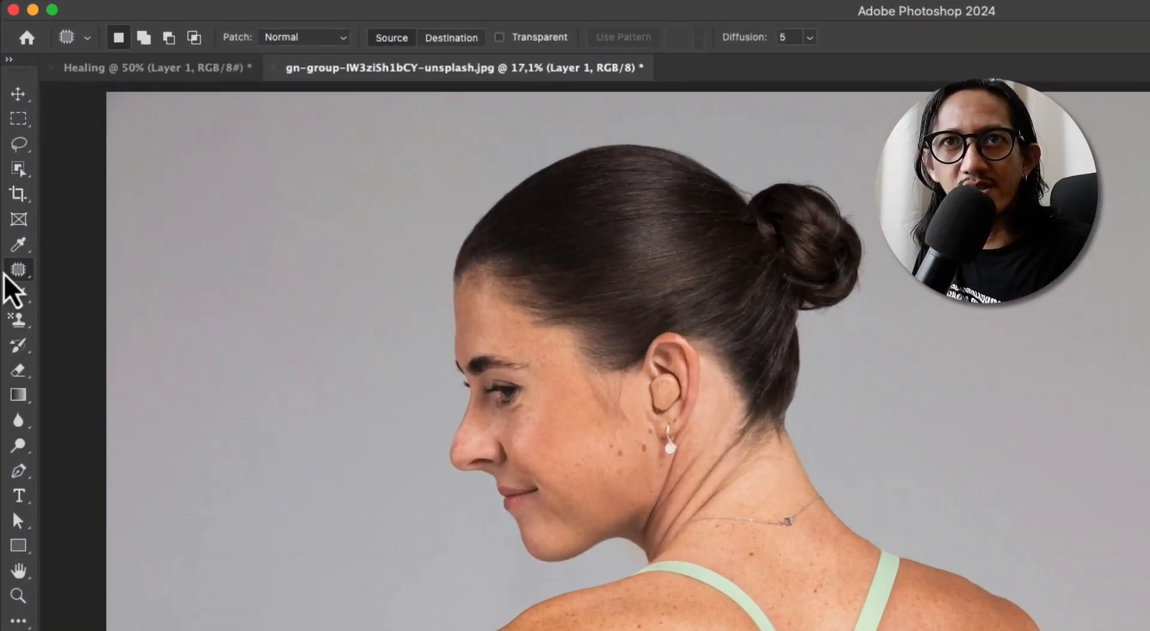
# Choose the Patch tool and outline the three brown spots on the cheek beside the earring in one selection
pyautogui.rightClick(6, 274)
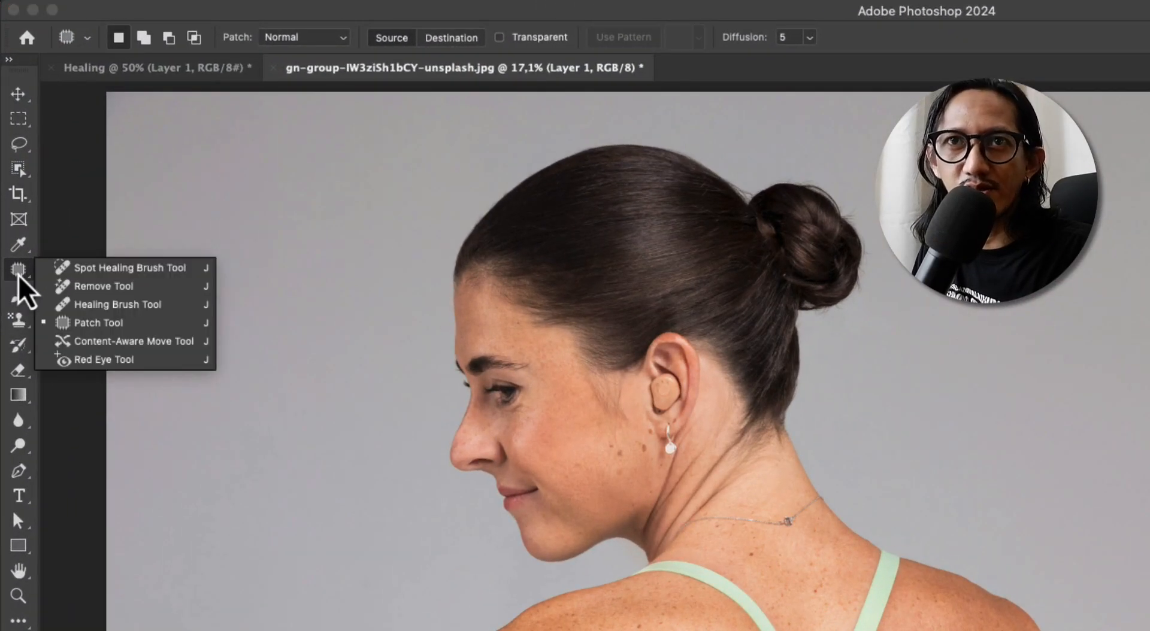
pyautogui.click(124, 331)
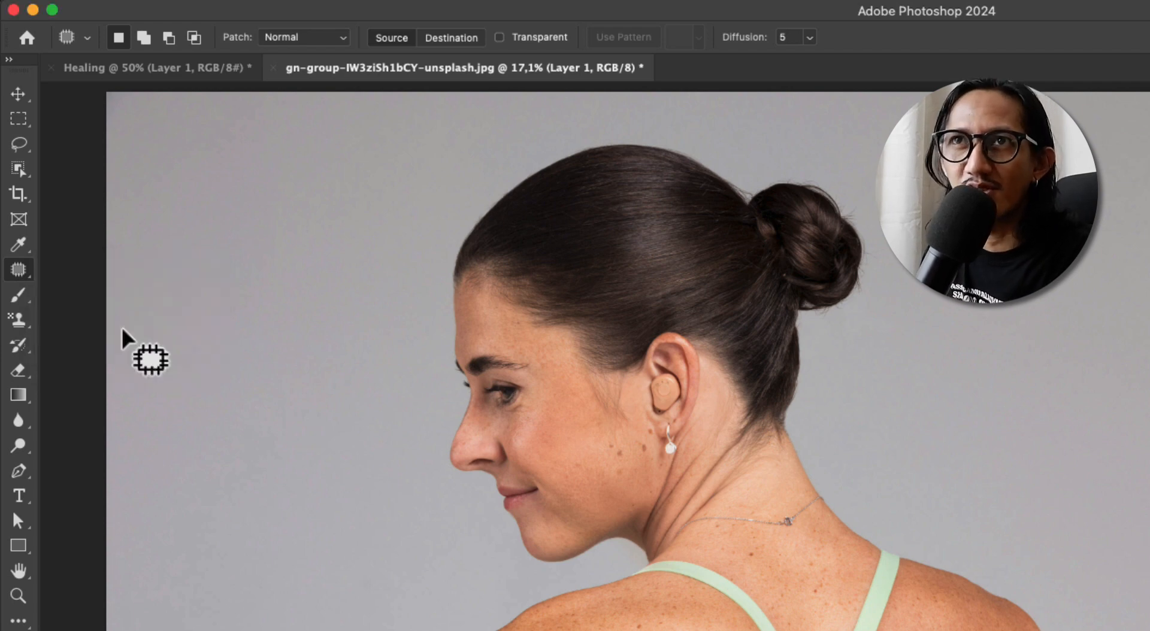
pyautogui.moveTo(787, 521); pyautogui.dragTo(916, 413)
pyautogui.moveTo(785, 459); pyautogui.dragTo(886, 497)
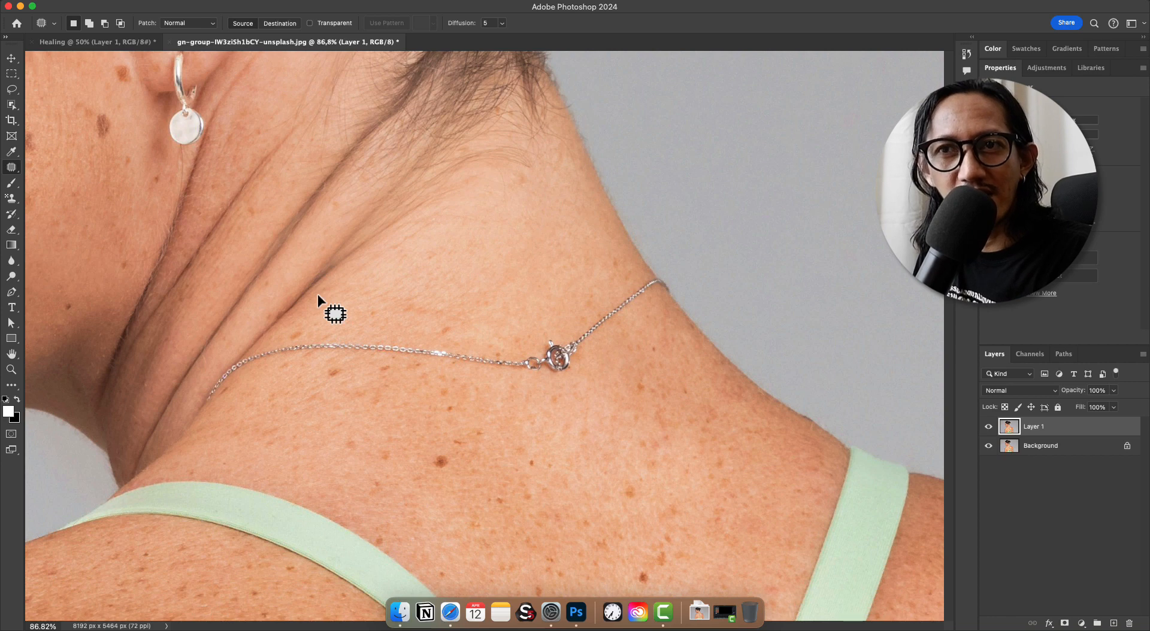
pyautogui.moveTo(244, 159); pyautogui.dragTo(663, 416)
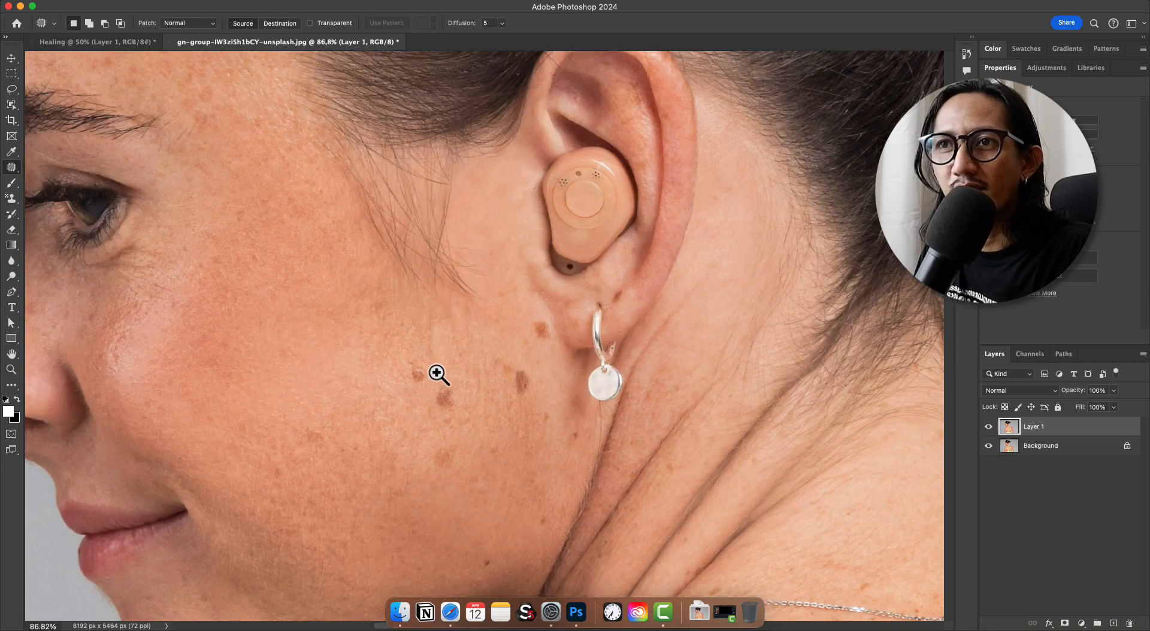
pyautogui.moveTo(437, 376); pyautogui.dragTo(466, 336)
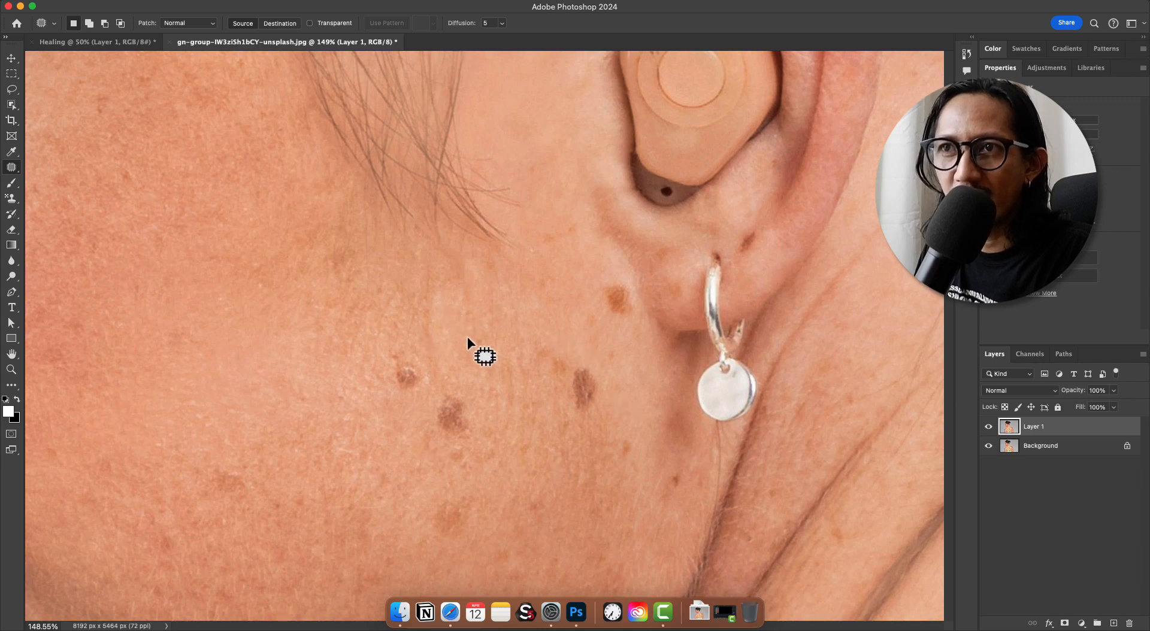
pyautogui.moveTo(497, 327)
pyautogui.mouseDown()
pyautogui.moveTo(426, 317)
pyautogui.moveTo(360, 339)
pyautogui.mouseUp()
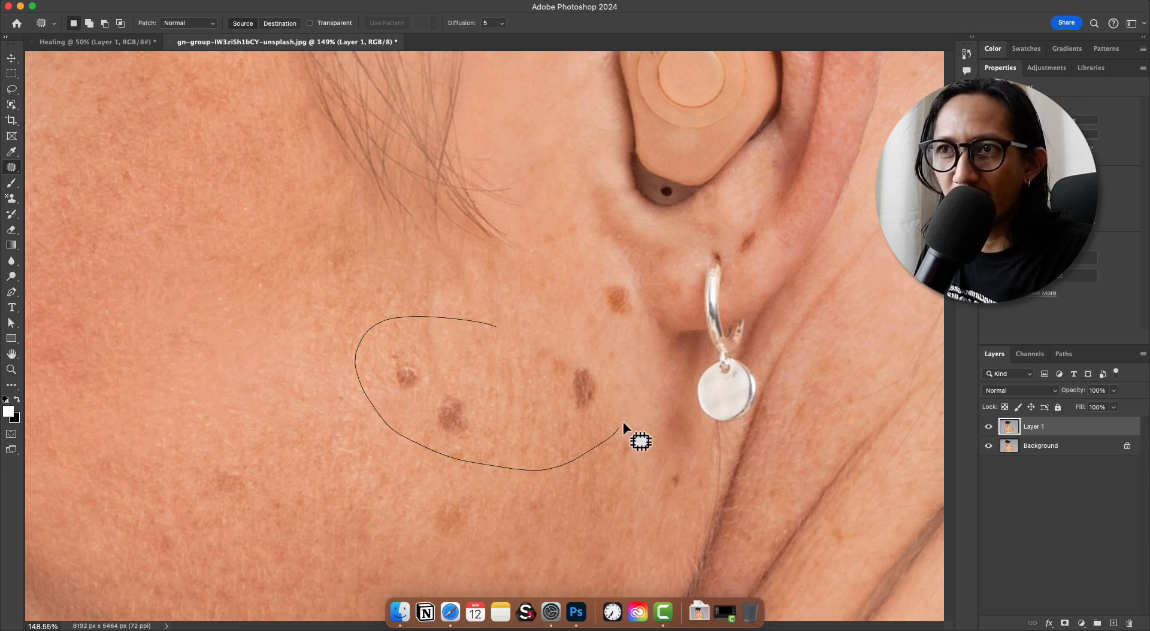
pyautogui.moveTo(521, 325); pyautogui.dragTo(522, 329)
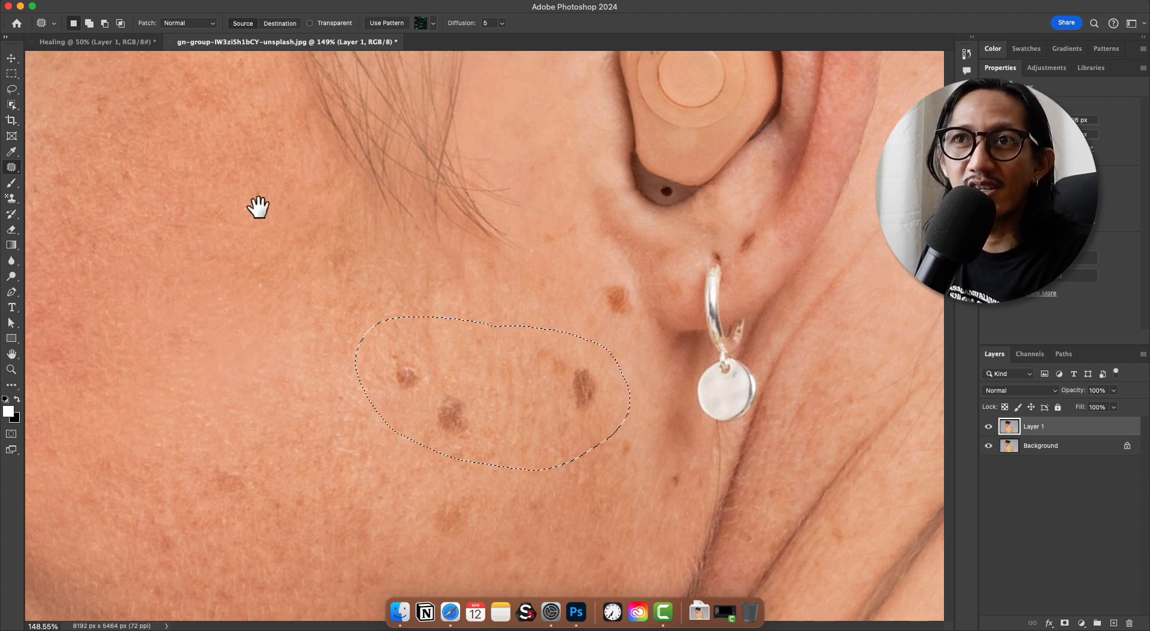
# Patch the three selected cheek spots with clean skin from higher on the cheek, and undo the patch
pyautogui.moveTo(324, 210); pyautogui.dragTo(436, 221)
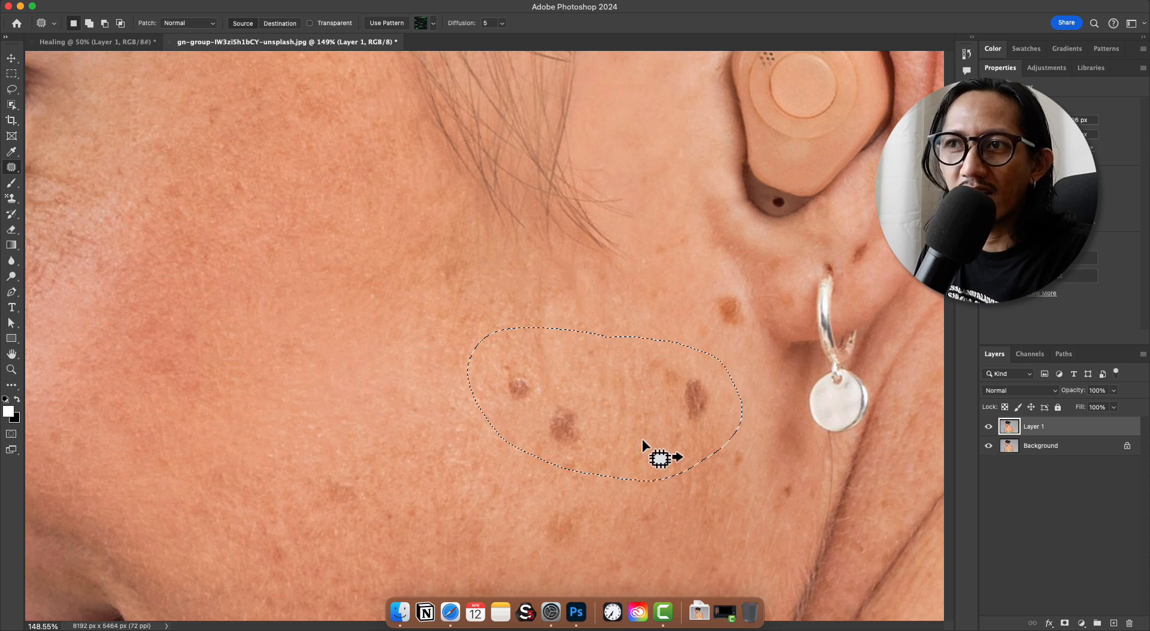
pyautogui.moveTo(642, 440); pyautogui.dragTo(346, 296)
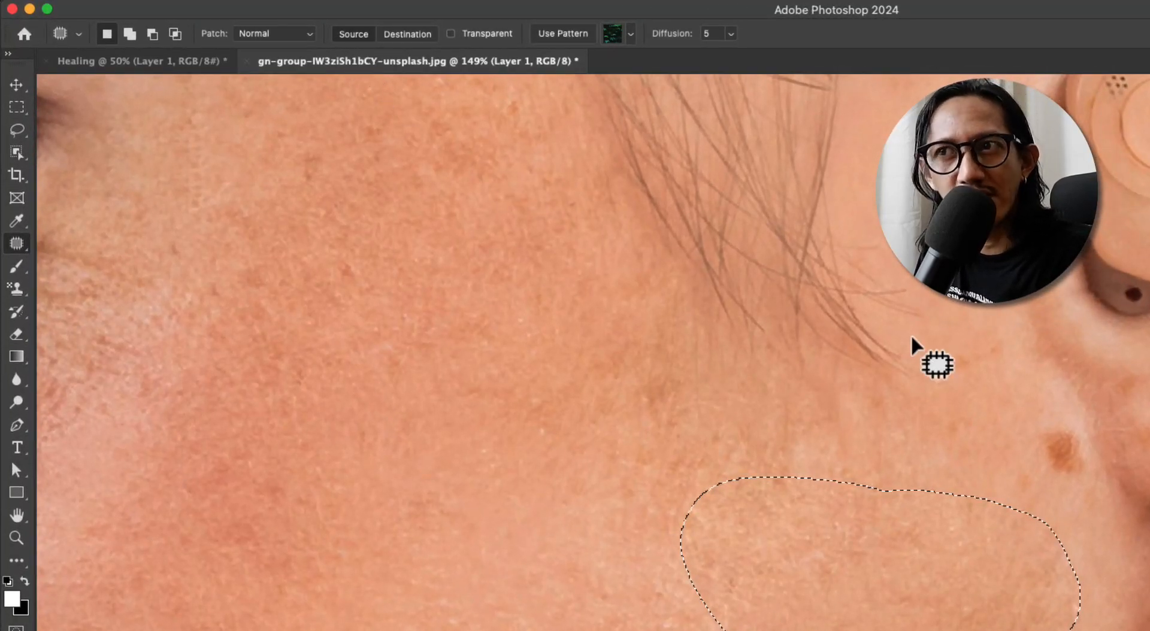
pyautogui.press('super+z')
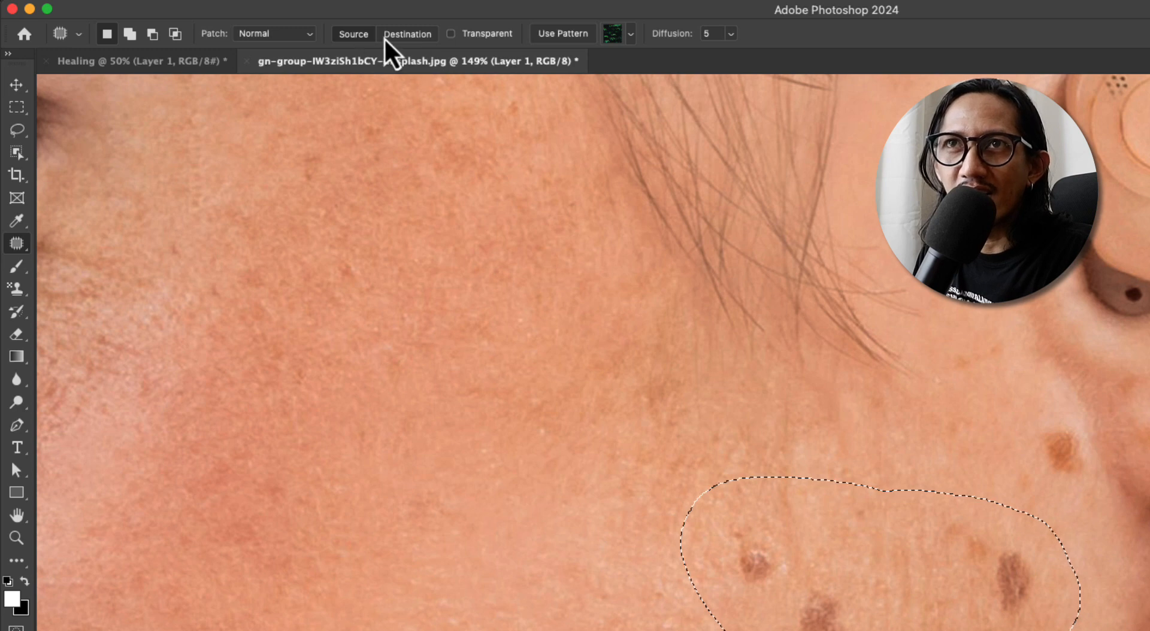
# Set the Patch tool to Destination, copy the selected spots onto clear skin higher on the cheek, and deselect
pyautogui.click(411, 39)
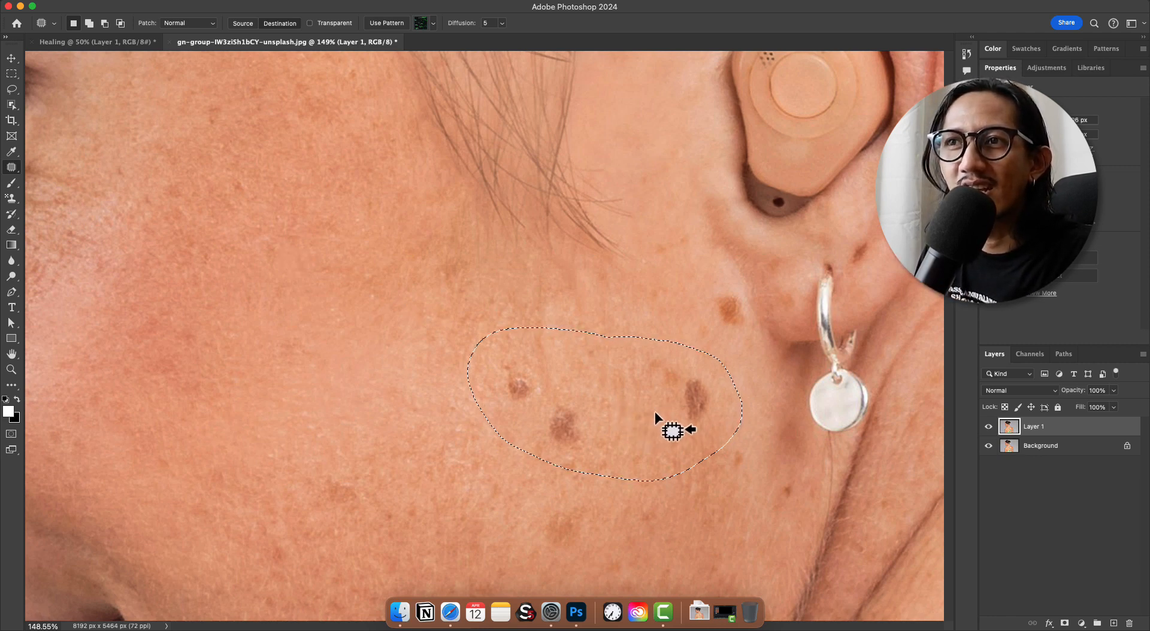
pyautogui.moveTo(620, 411); pyautogui.dragTo(349, 296)
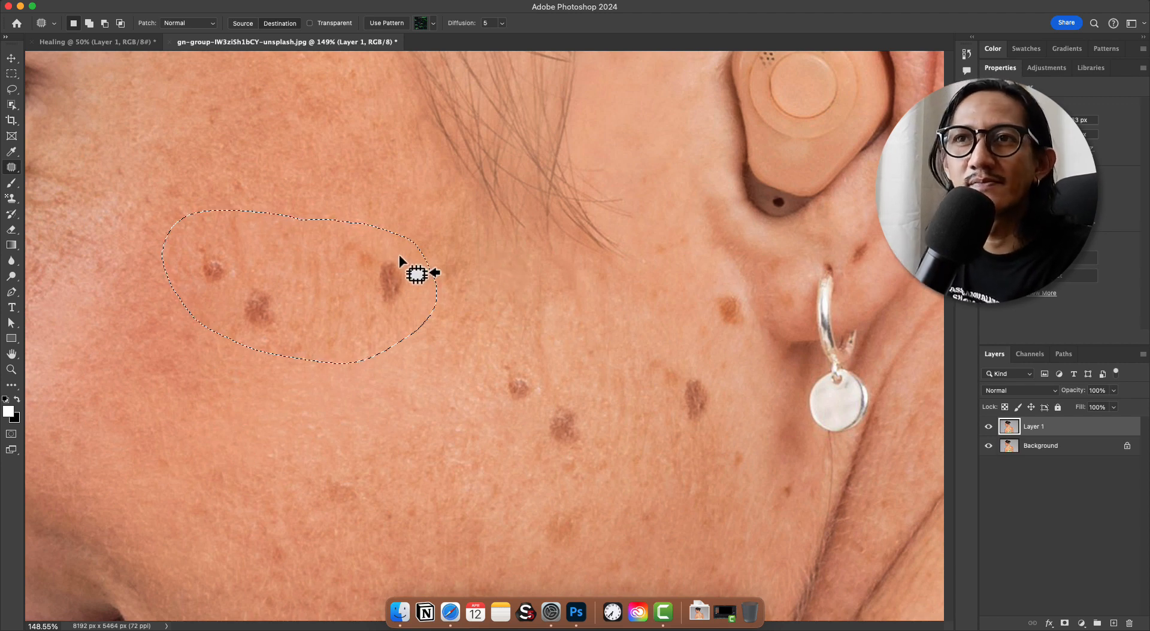
pyautogui.press('super+d')
pyautogui.moveTo(517, 246); pyautogui.dragTo(443, 287)
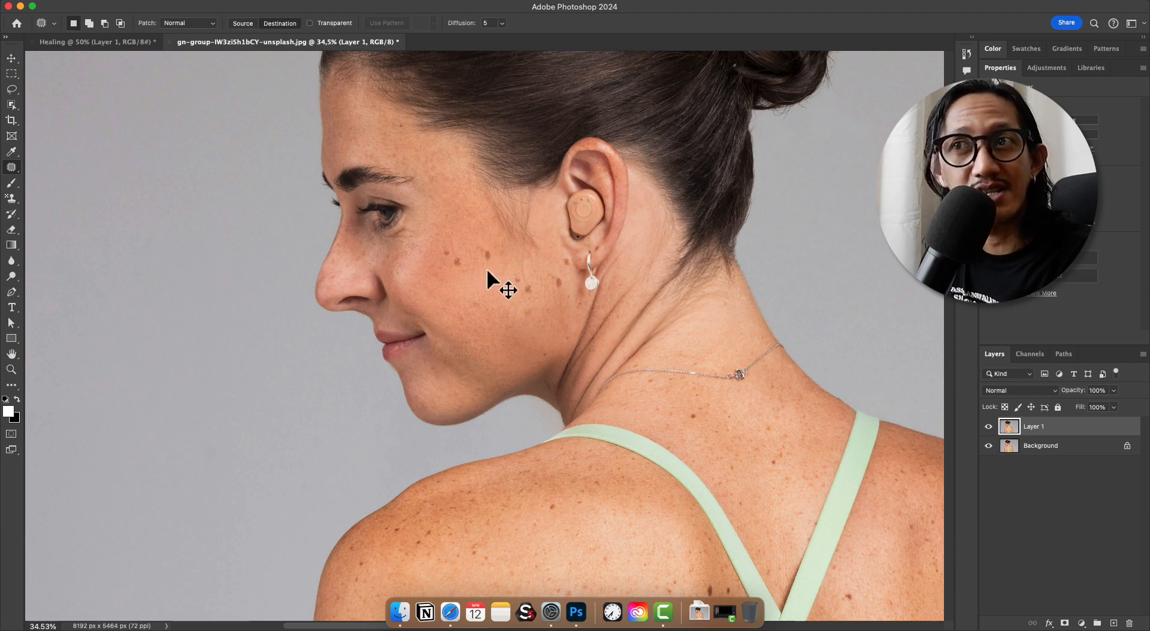
# With the Patch tool in Source mode, outline the two adjacent cheek spots, patch them with neighbouring clean skin, and deselect
pyautogui.moveTo(551, 254); pyautogui.dragTo(618, 228)
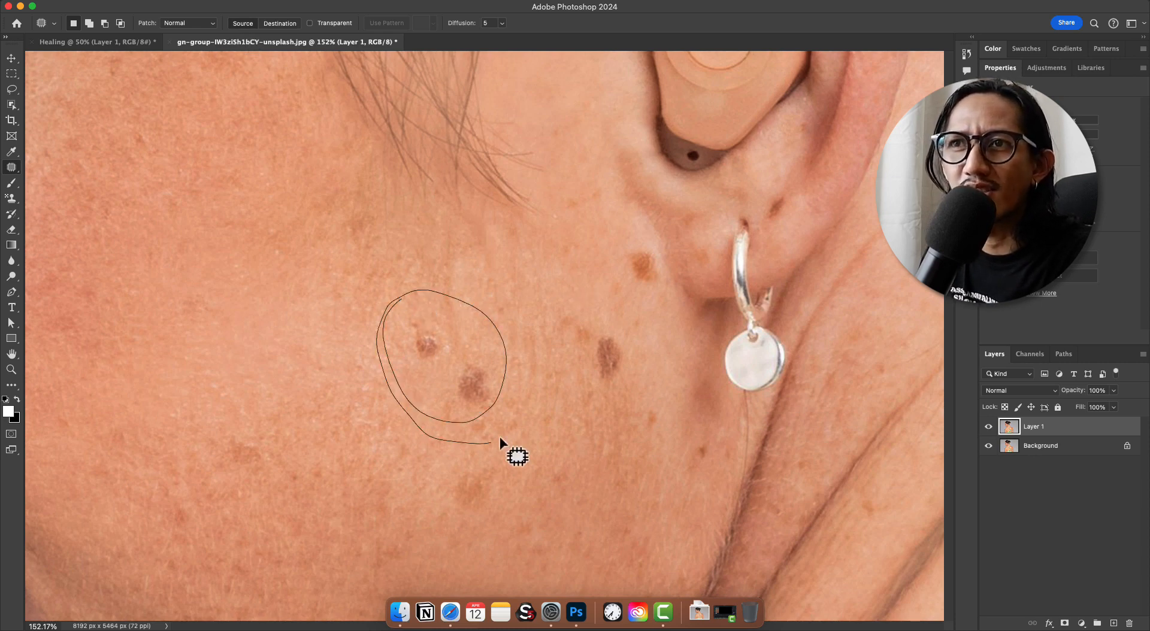
pyautogui.moveTo(408, 294); pyautogui.dragTo(411, 294)
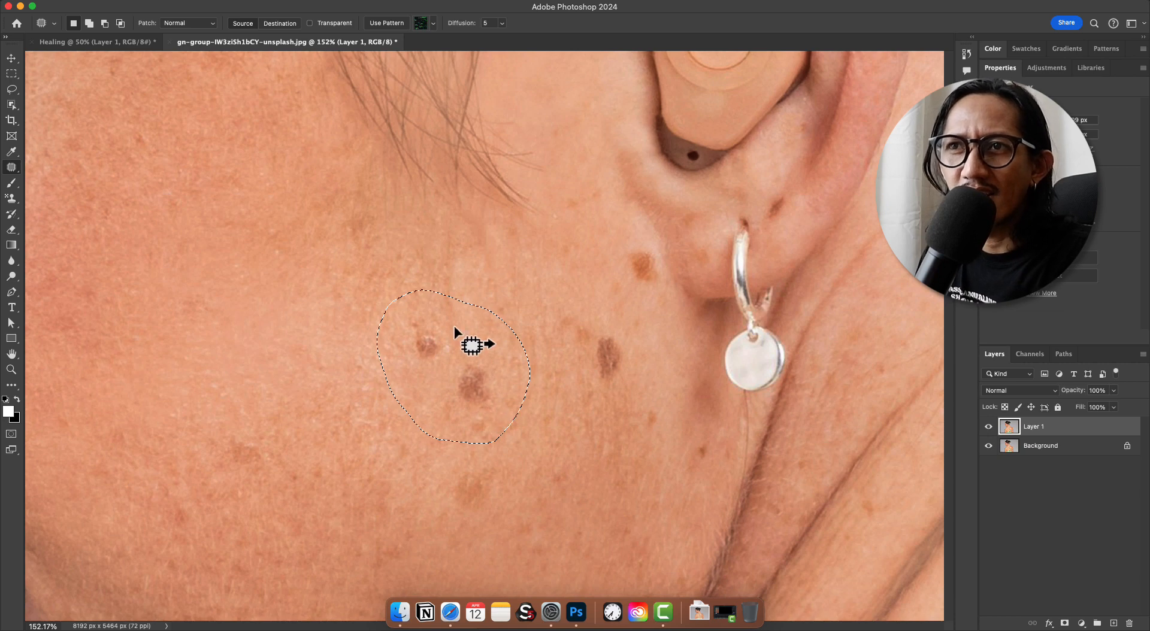
pyautogui.moveTo(469, 371); pyautogui.dragTo(312, 370)
pyautogui.press('super+d')
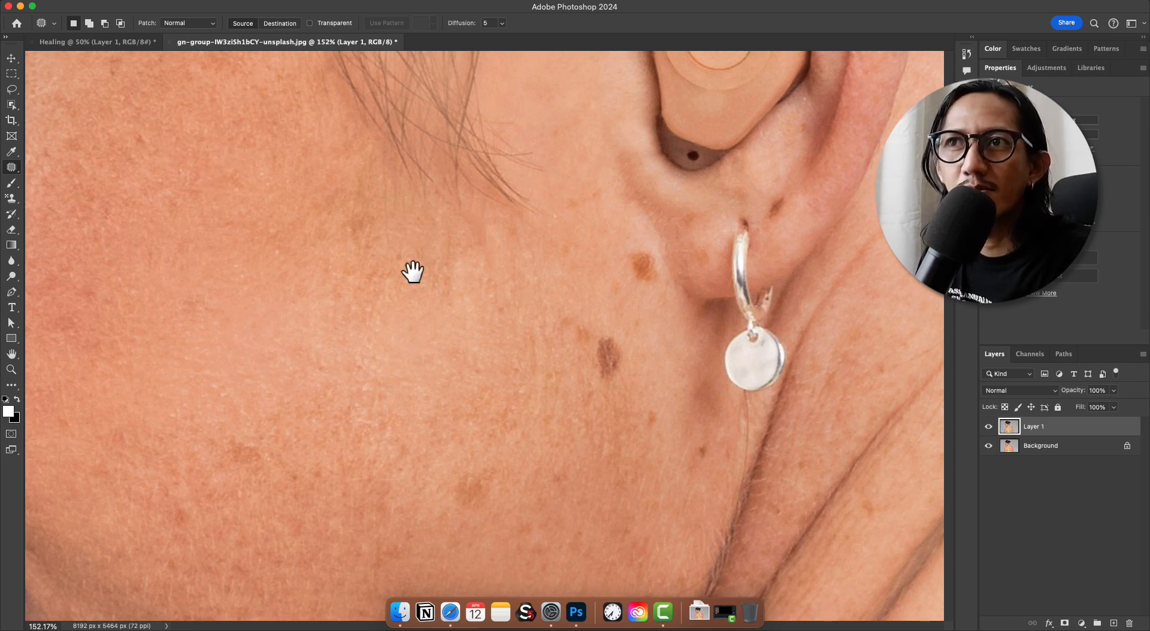
# Draw a closed Pen tool path around the remaining dark spot beside the earring
pyautogui.moveTo(513, 200); pyautogui.dragTo(516, 240)
pyautogui.moveTo(614, 342); pyautogui.dragTo(695, 264)
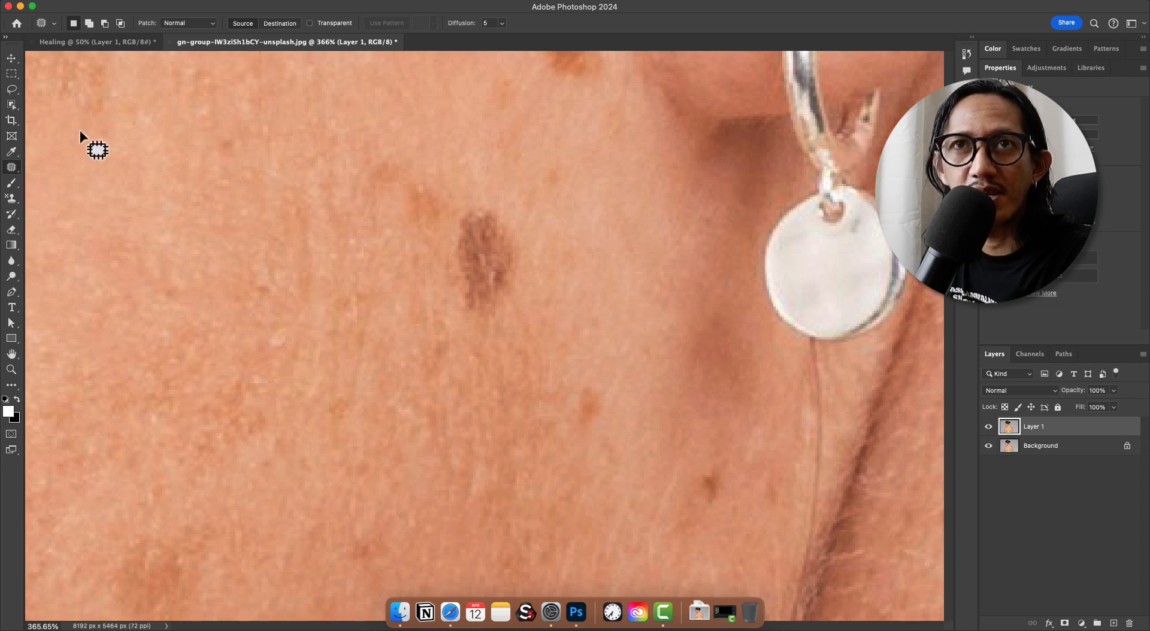
pyautogui.press('p')
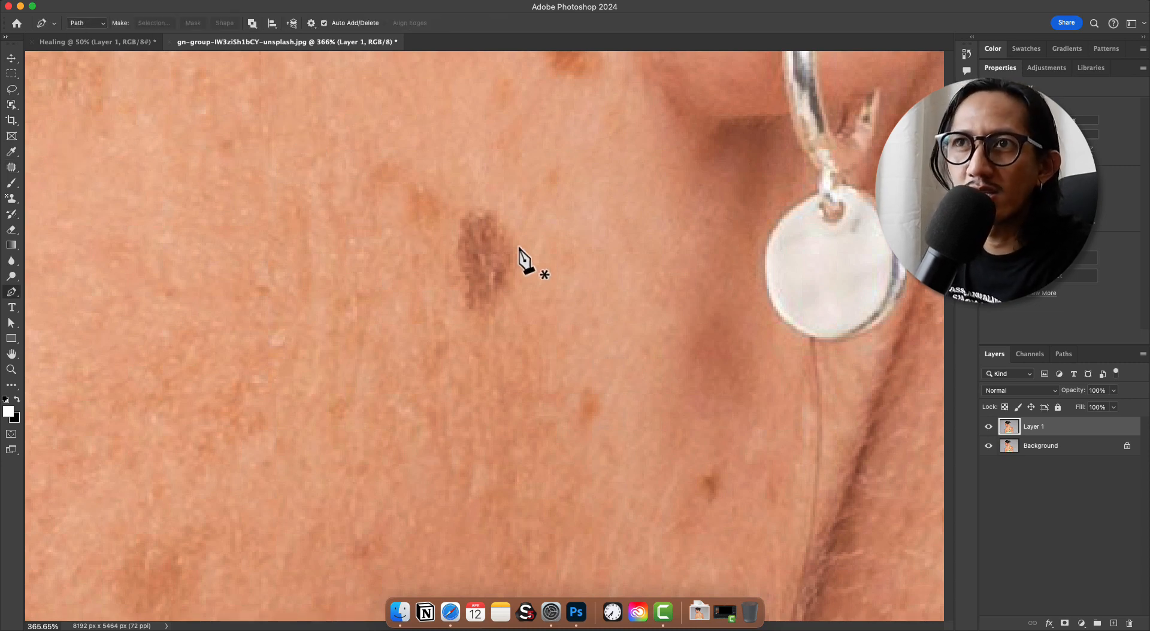
pyautogui.click(481, 205)
pyautogui.moveTo(456, 230); pyautogui.dragTo(455, 236)
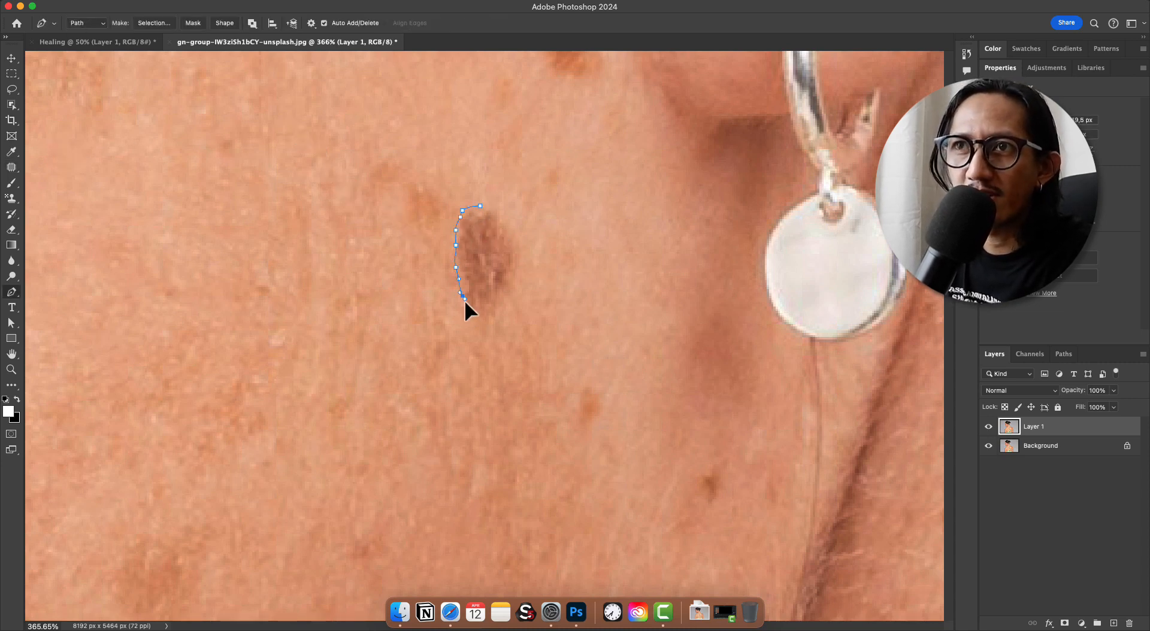
pyautogui.moveTo(465, 300)
pyautogui.mouseDown()
pyautogui.moveTo(495, 325)
pyautogui.moveTo(533, 267)
pyautogui.moveTo(503, 218)
pyautogui.moveTo(477, 210)
pyautogui.mouseUp()
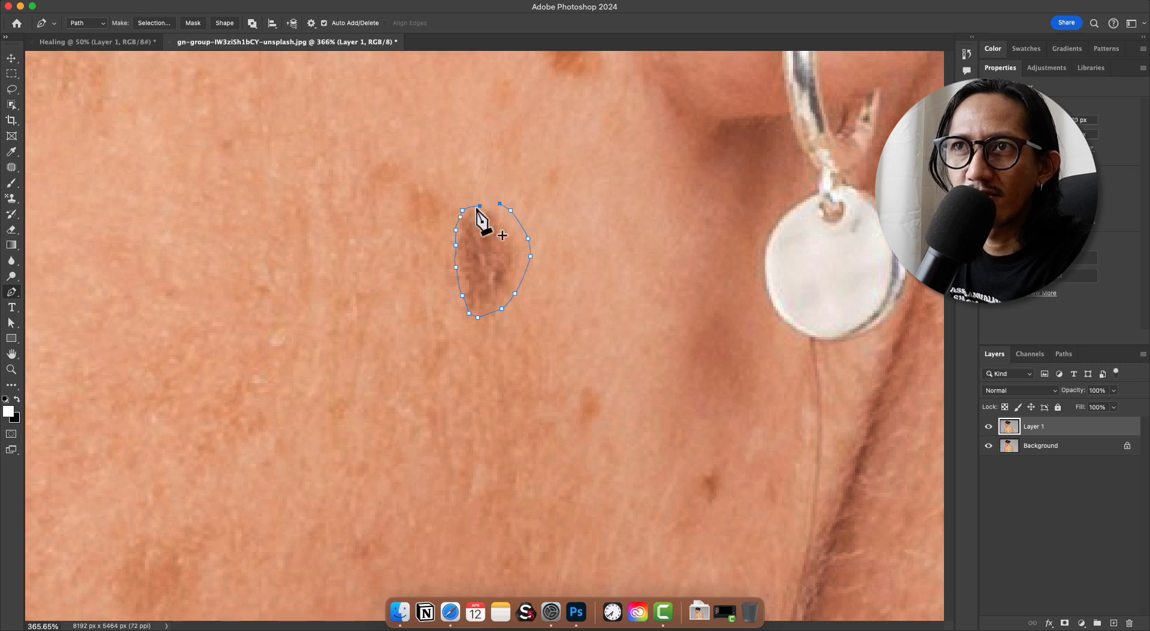
pyautogui.click(480, 206)
# Convert the closed path around the dark spot into a selection
pyautogui.rightClick(490, 239)
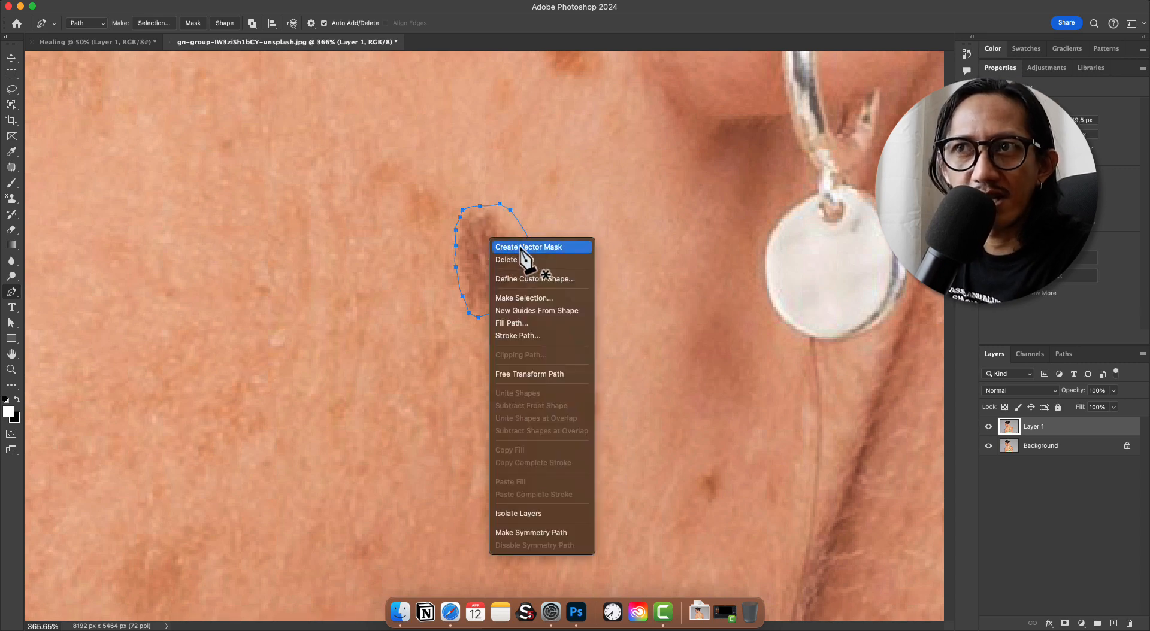
pyautogui.press('Escape')
pyautogui.press('i')
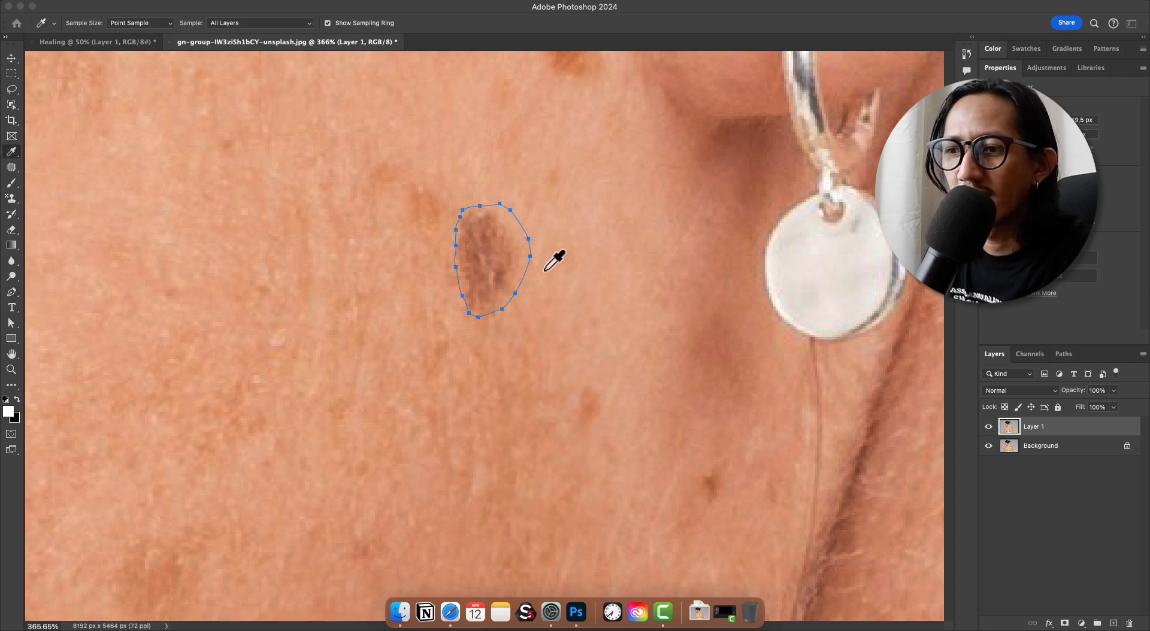
pyautogui.click(537, 513)
pyautogui.press('Return')
pyautogui.press('p')
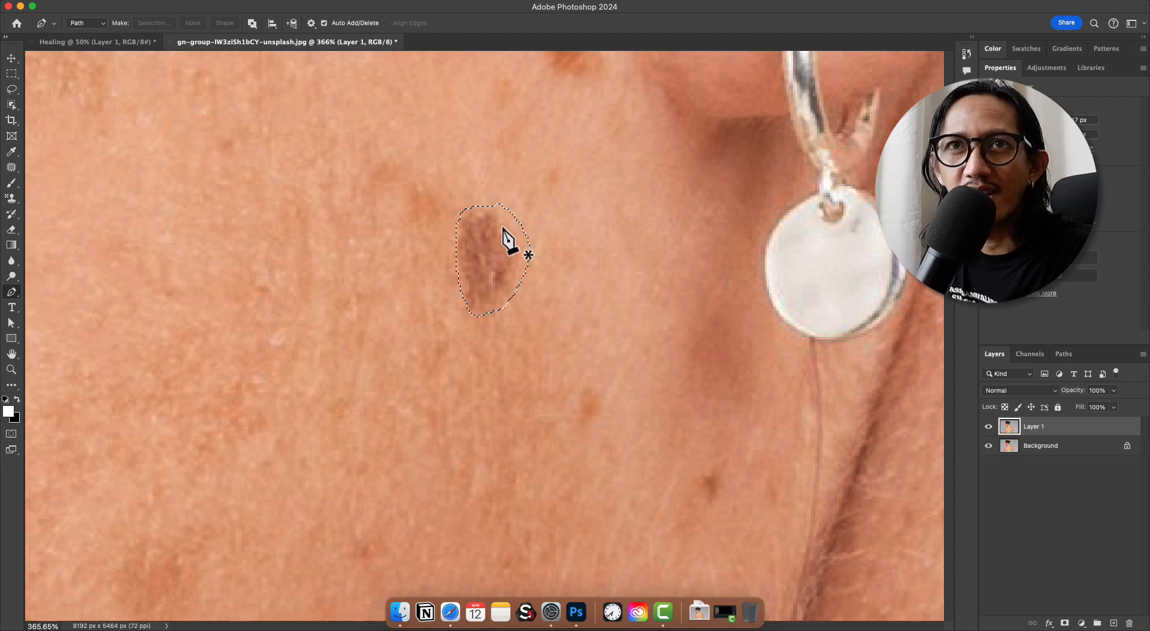
# Use the Patch tool to replace the selected dark spot with clean skin from just below it, and deselect
pyautogui.click(12, 168)
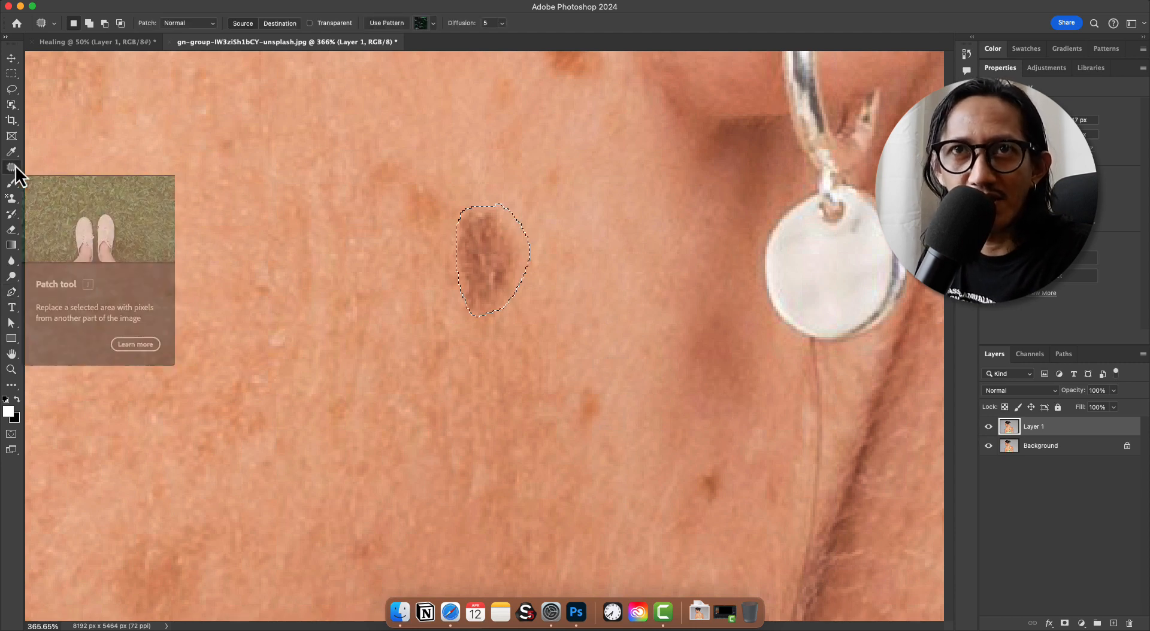
pyautogui.rightClick(15, 167)
pyautogui.click(60, 204)
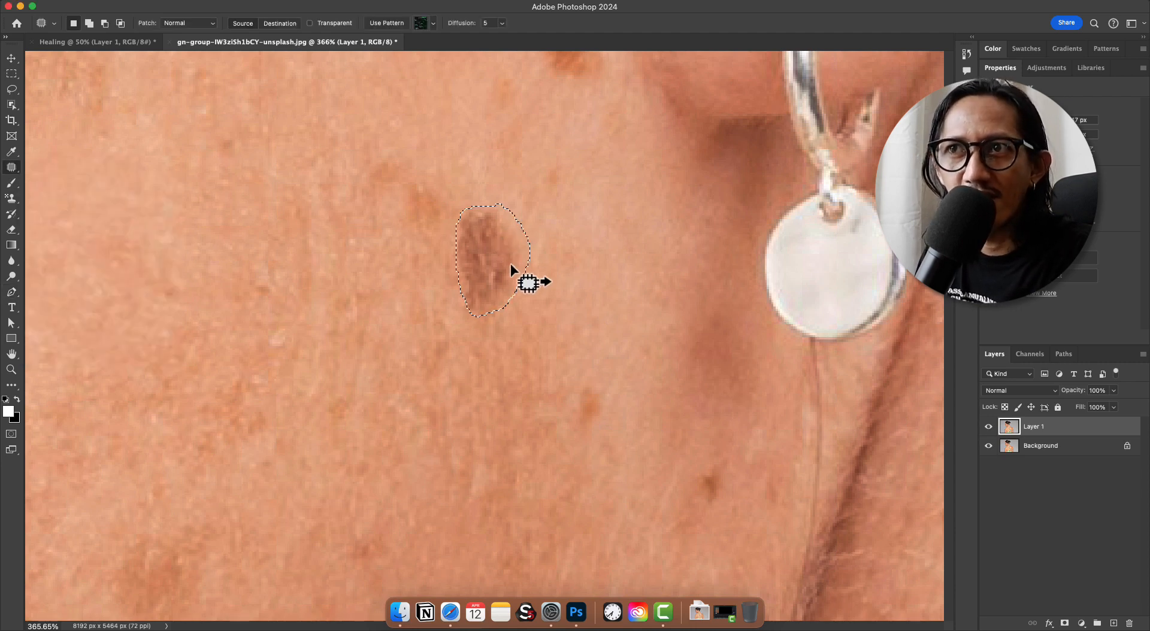
pyautogui.moveTo(495, 261); pyautogui.dragTo(410, 375)
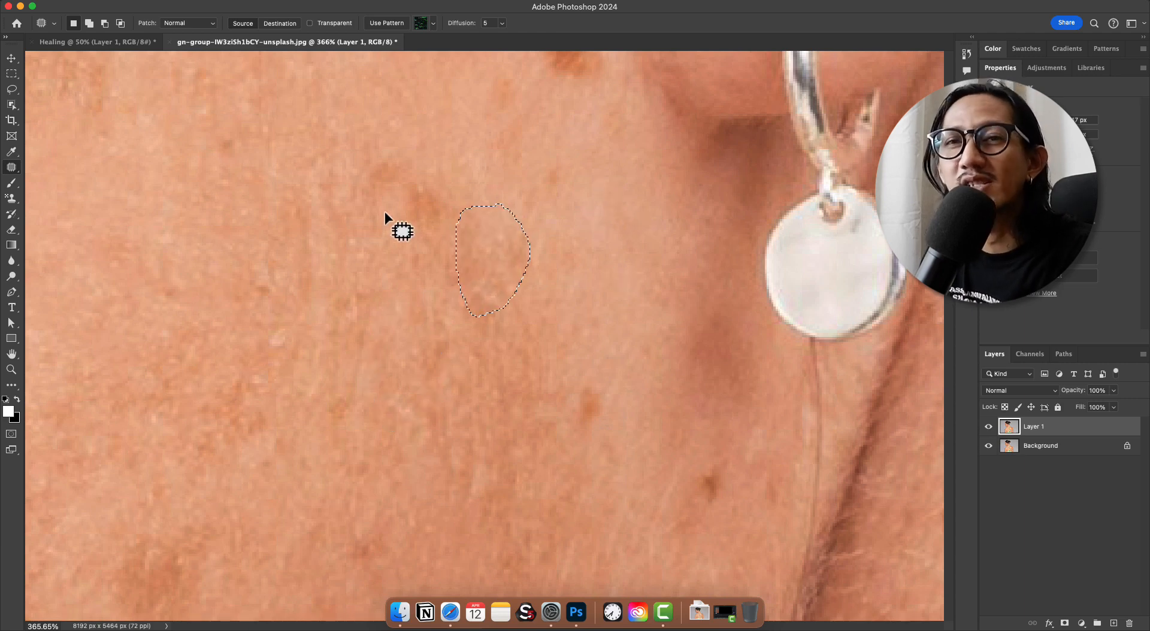
pyautogui.press('super+d')
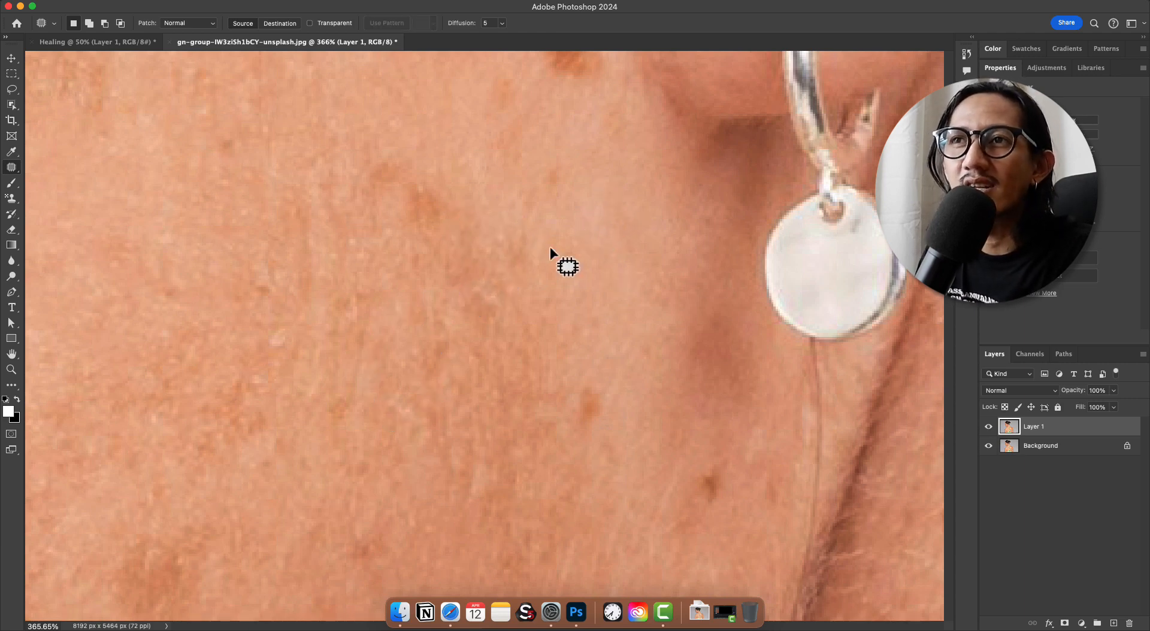
# Draw a freehand Lasso selection around the large brown spot beside the earlobe
pyautogui.click(12, 90)
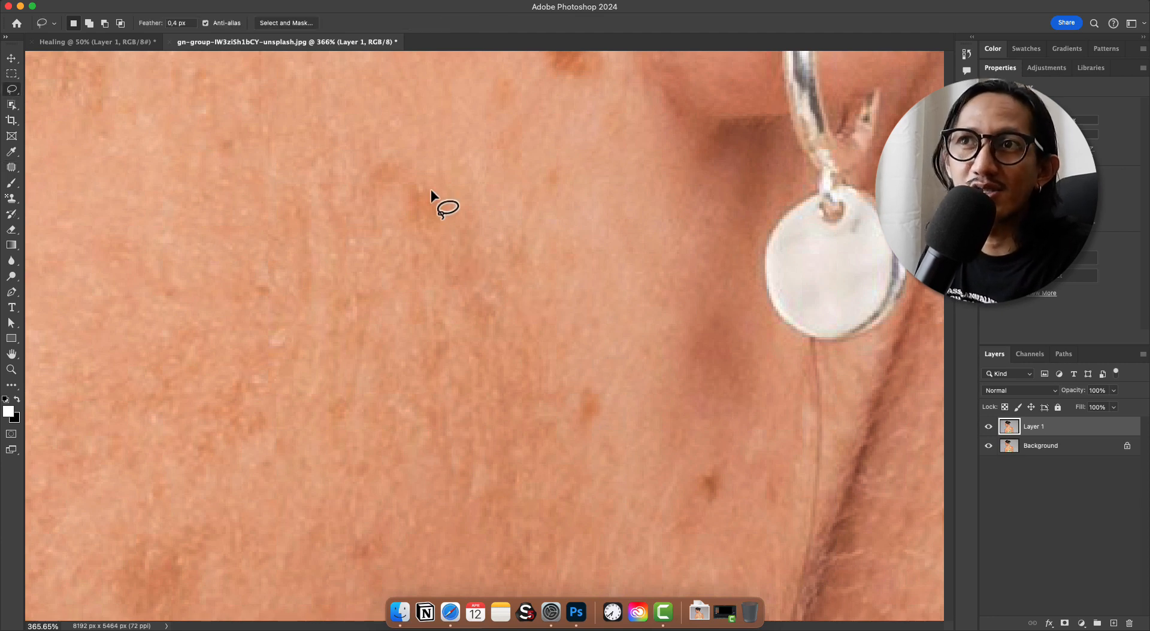
pyautogui.moveTo(748, 207); pyautogui.dragTo(637, 219)
pyautogui.moveTo(637, 219)
pyautogui.mouseDown()
pyautogui.moveTo(619, 224)
pyautogui.moveTo(559, 327)
pyautogui.mouseUp()
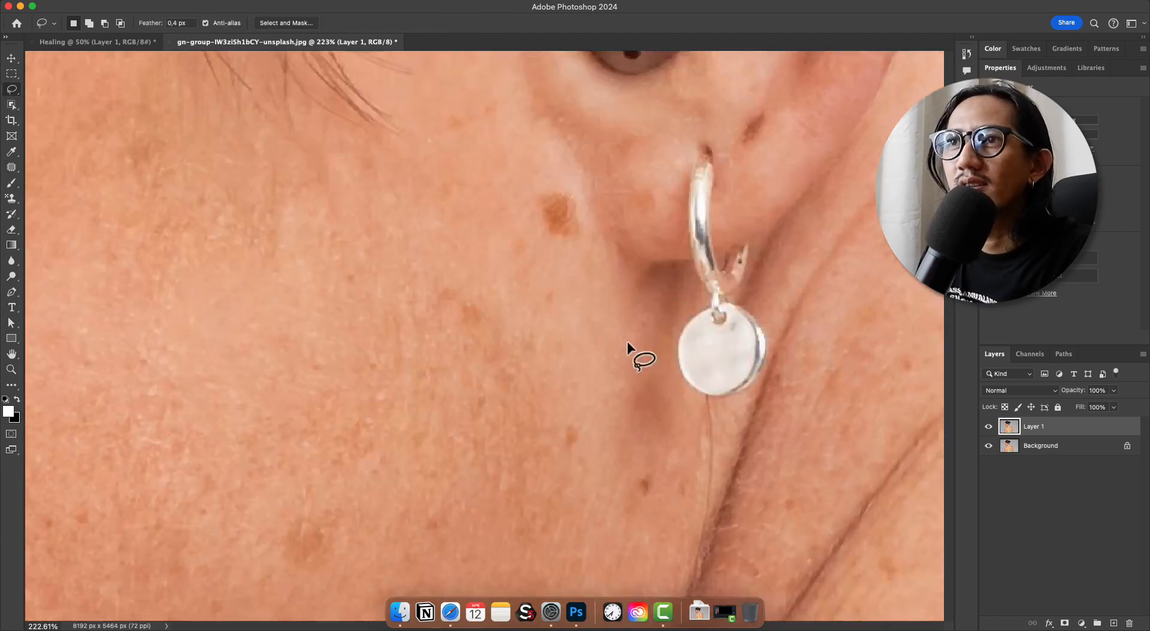
pyautogui.moveTo(555, 172); pyautogui.dragTo(547, 172)
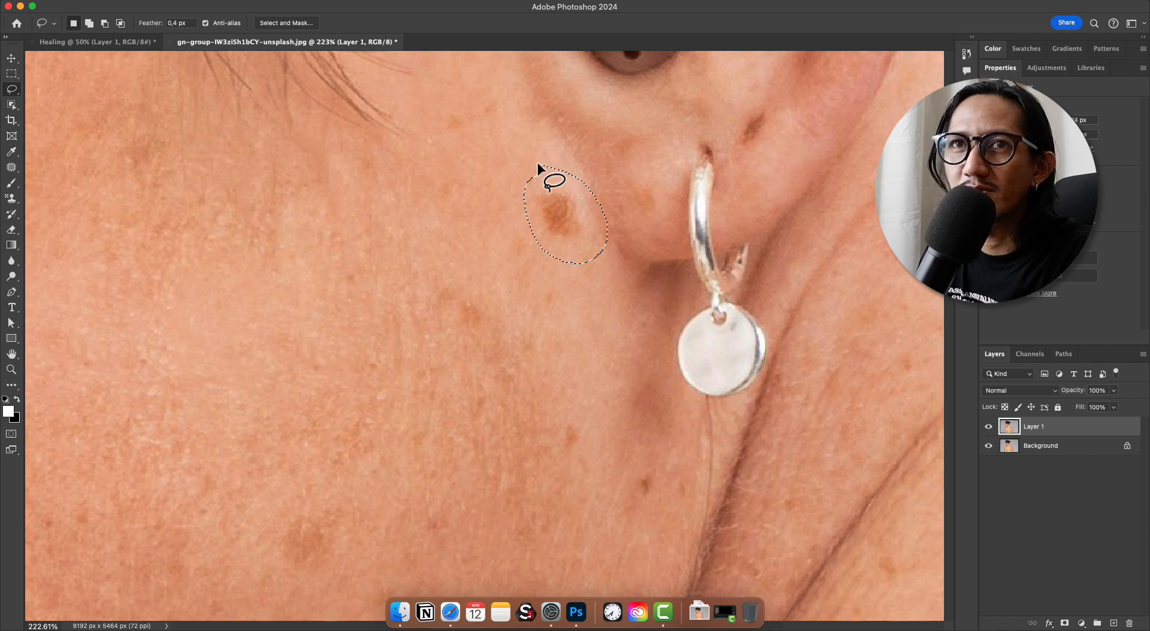
# Use the Patch tool to replace the selected brown spot with clean skin from just below it, and deselect
pyautogui.click(11, 167)
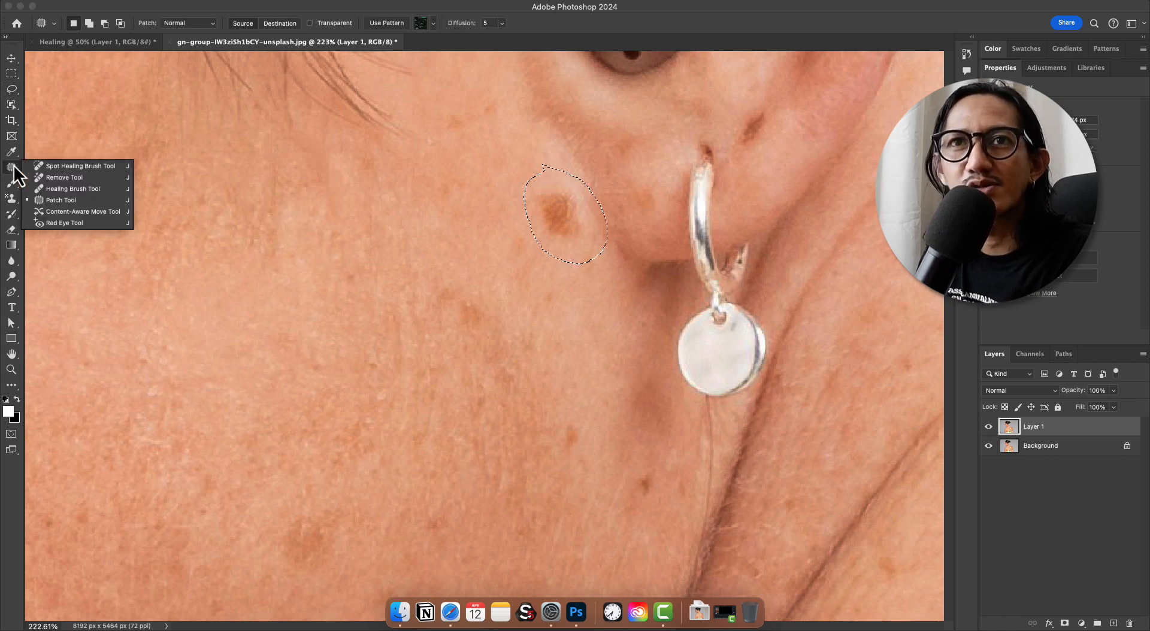
pyautogui.click(54, 200)
pyautogui.moveTo(561, 207); pyautogui.dragTo(559, 291)
pyautogui.press('cmd+d')
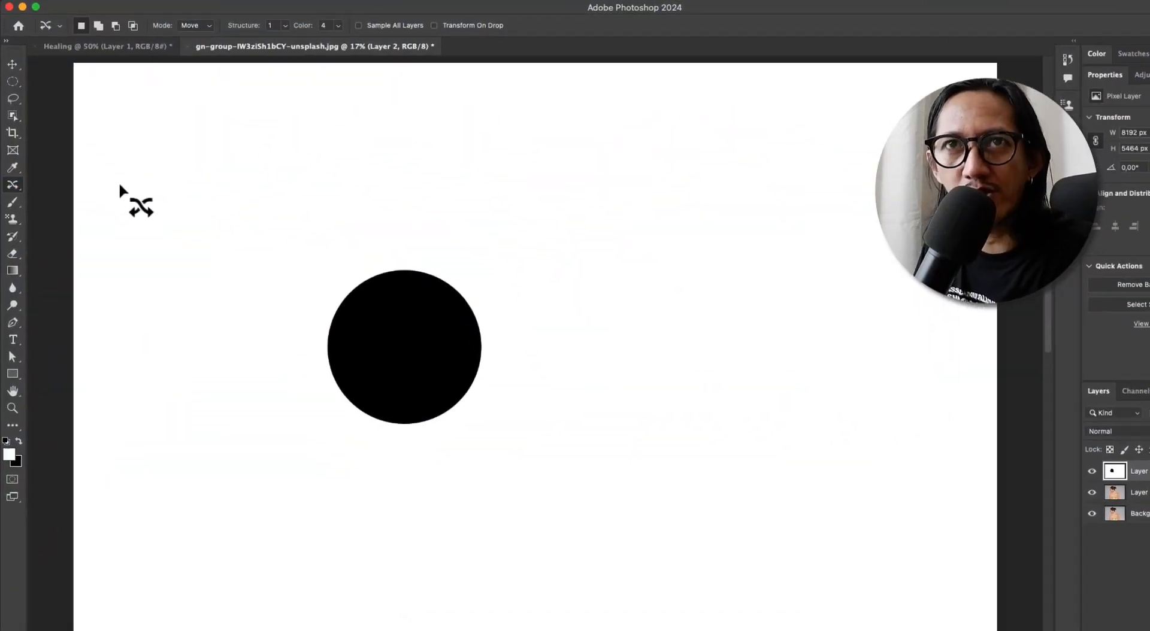
# With the Content-Aware Move tool in Move mode, draw a loose closed outline around the black circle on Layer 2
pyautogui.rightClick(16, 232)
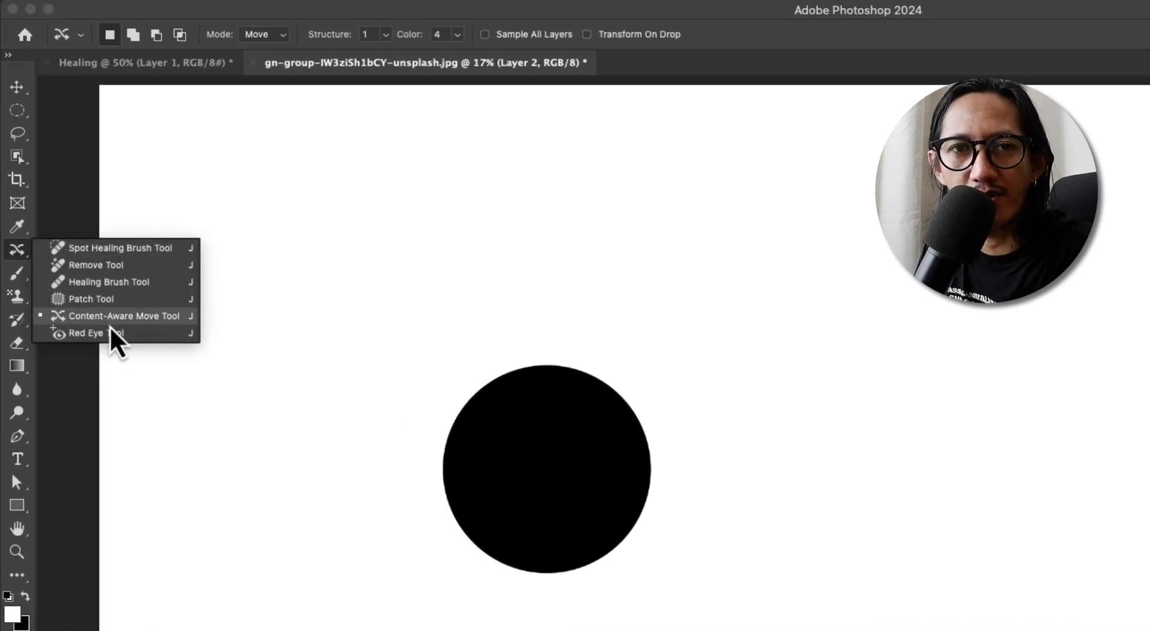
pyautogui.click(110, 321)
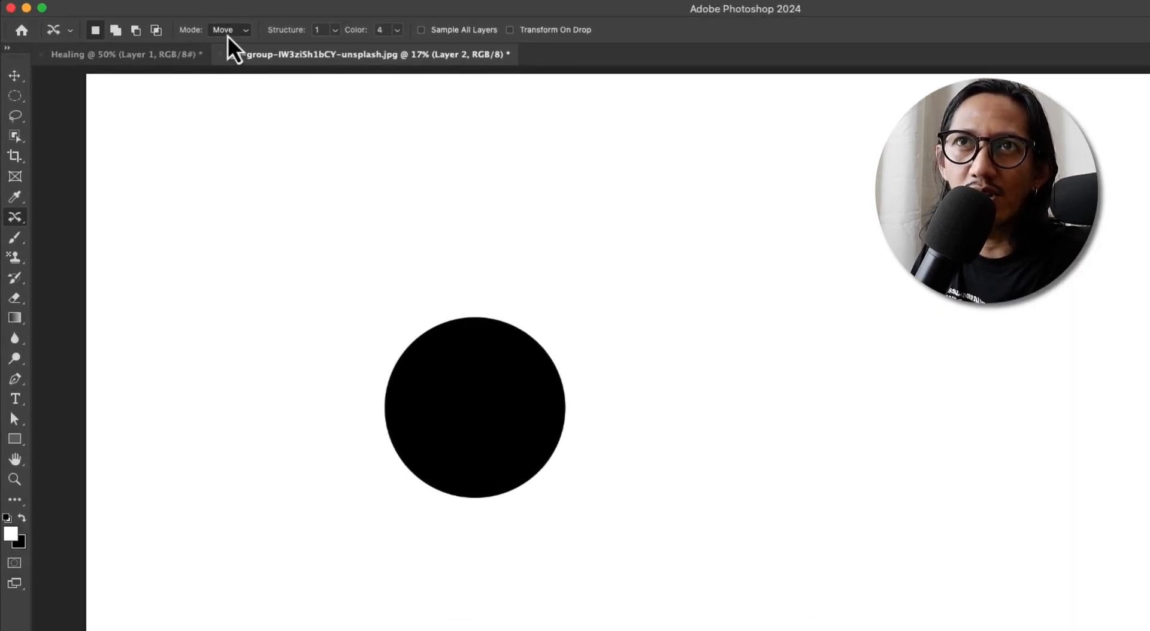
pyautogui.click(235, 36)
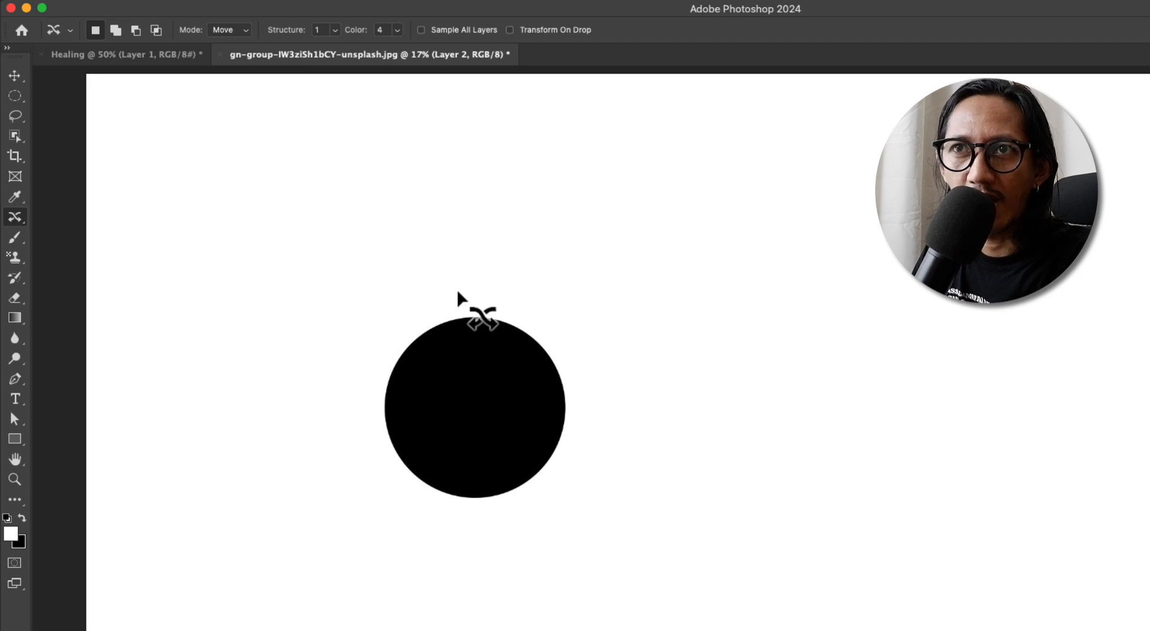
pyautogui.moveTo(458, 293)
pyautogui.mouseDown()
pyautogui.moveTo(347, 356)
pyautogui.moveTo(352, 489)
pyautogui.mouseUp()
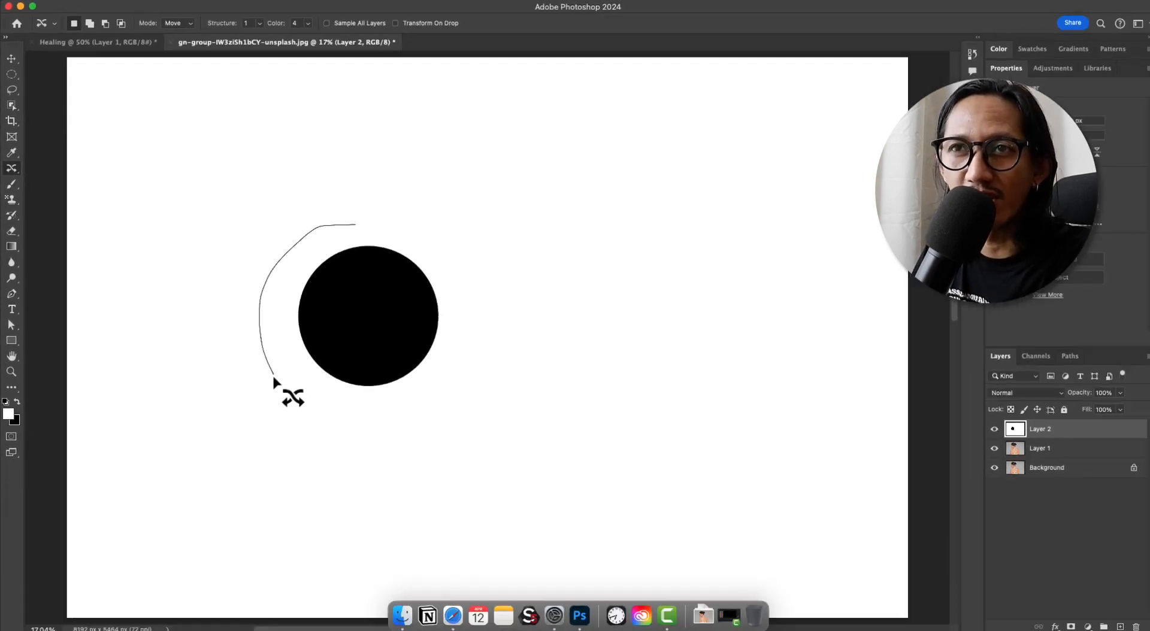
pyautogui.moveTo(274, 378)
pyautogui.mouseDown()
pyautogui.moveTo(301, 406)
pyautogui.moveTo(403, 429)
pyautogui.mouseUp()
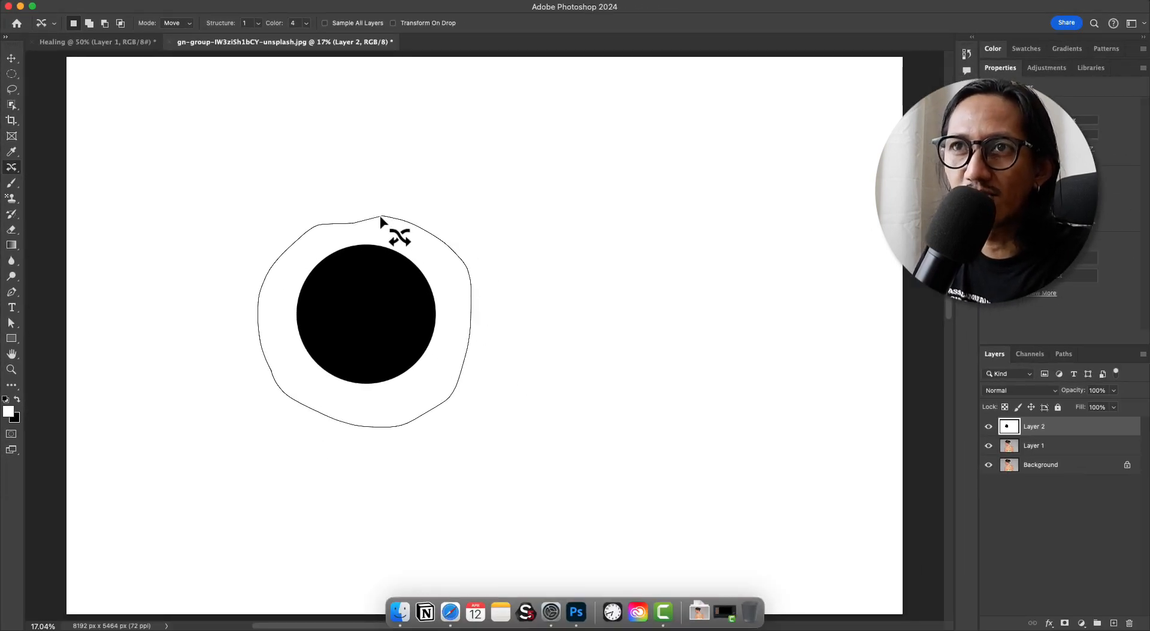
pyautogui.moveTo(379, 217); pyautogui.dragTo(381, 216)
# Try moving the selected black circle into the empty white area on its right, and undo the move
pyautogui.moveTo(346, 334)
pyautogui.mouseDown()
pyautogui.moveTo(441, 308)
pyautogui.moveTo(624, 332)
pyautogui.moveTo(606, 321)
pyautogui.mouseUp()
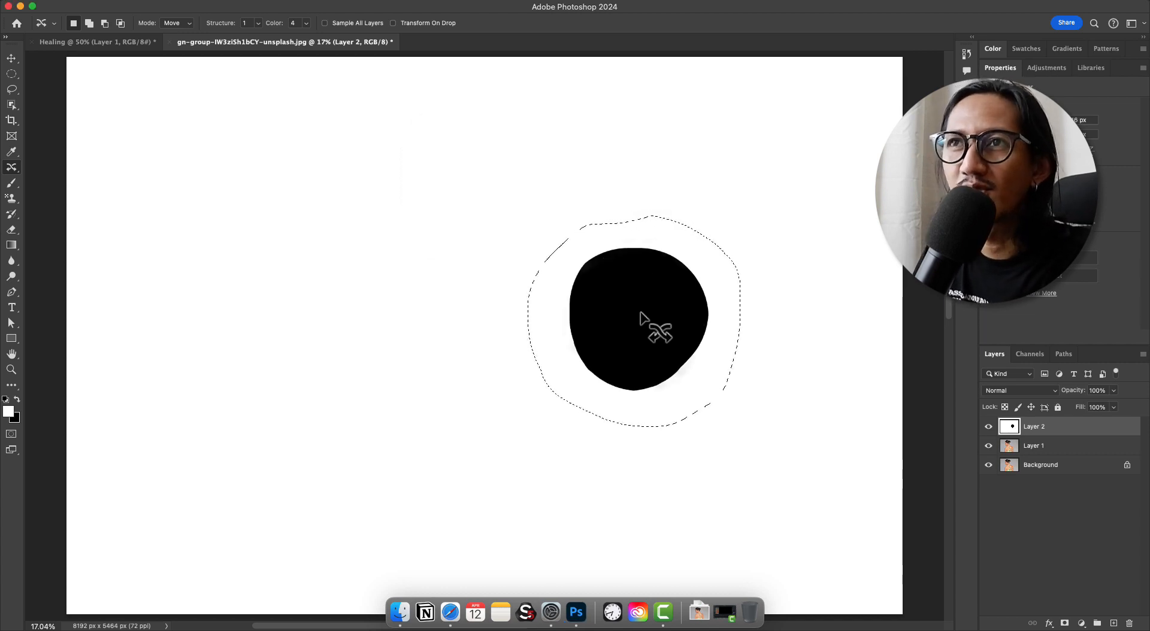
pyautogui.press('super+z')
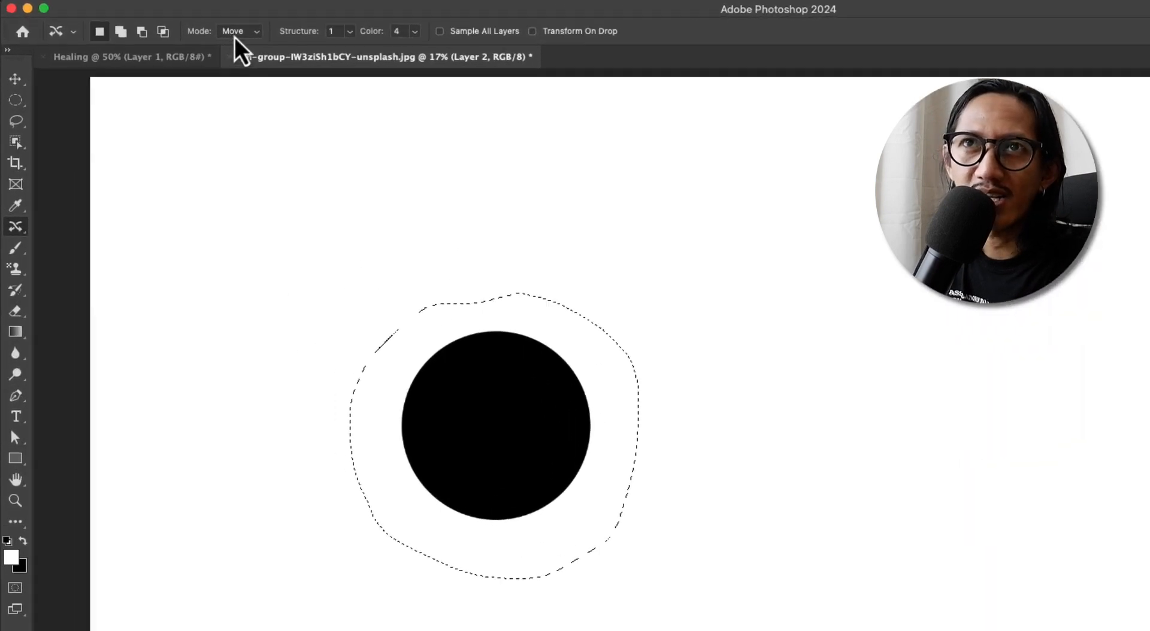
# Set the Content-Aware Move mode to Extend, duplicate the selected circle into the white area on its right, and deselect
pyautogui.click(236, 33)
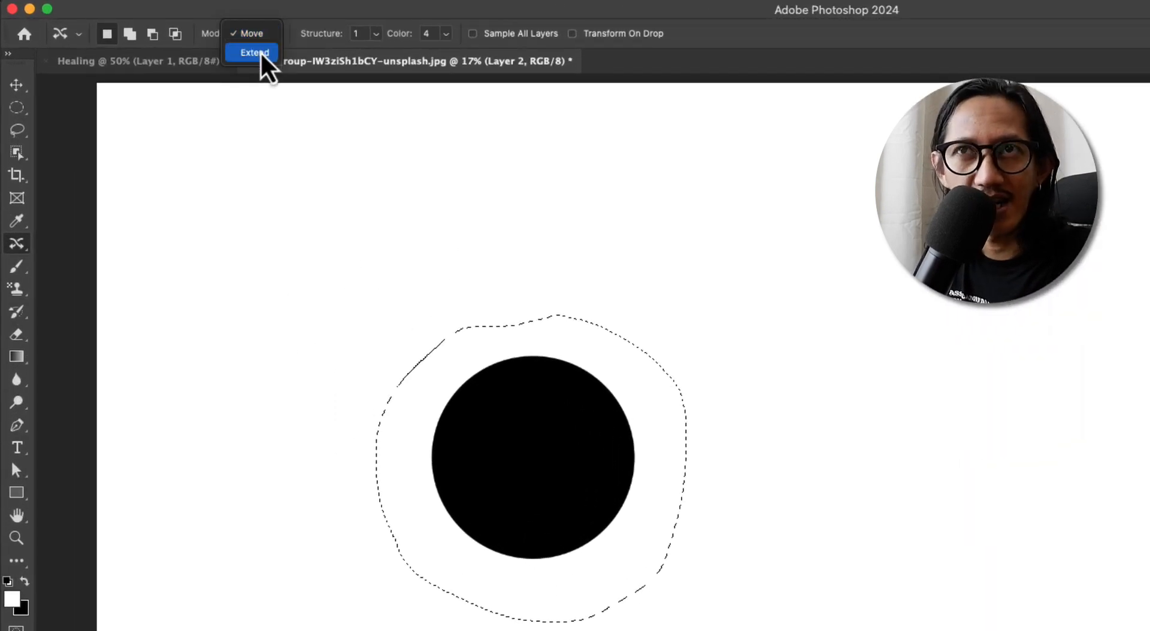
pyautogui.click(254, 53)
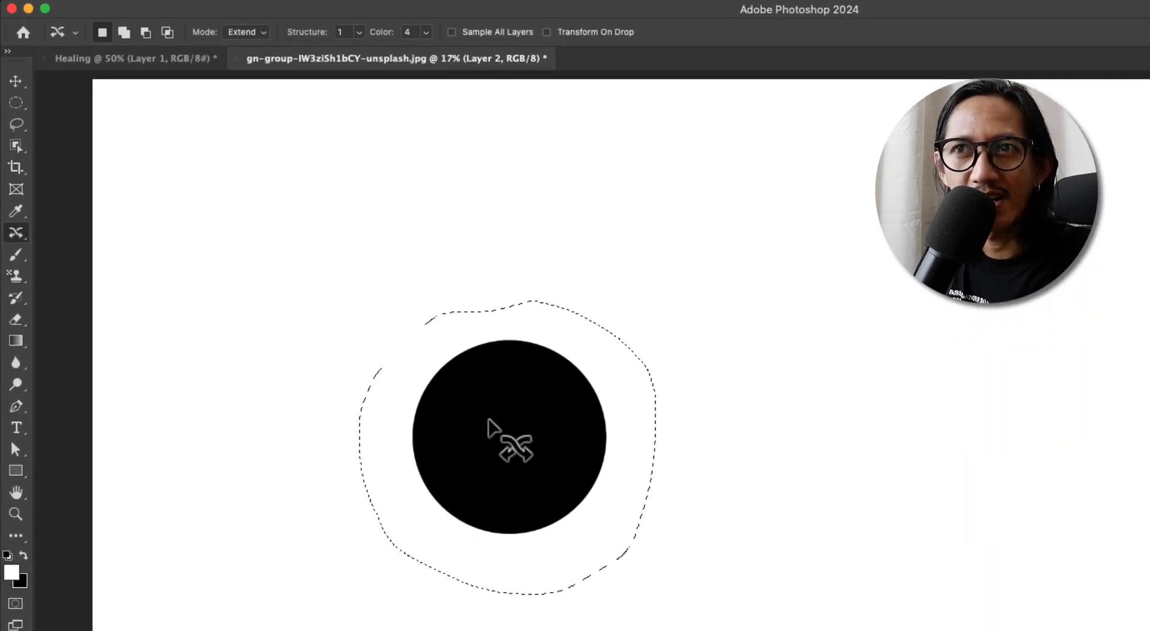
pyautogui.moveTo(488, 419); pyautogui.dragTo(822, 412)
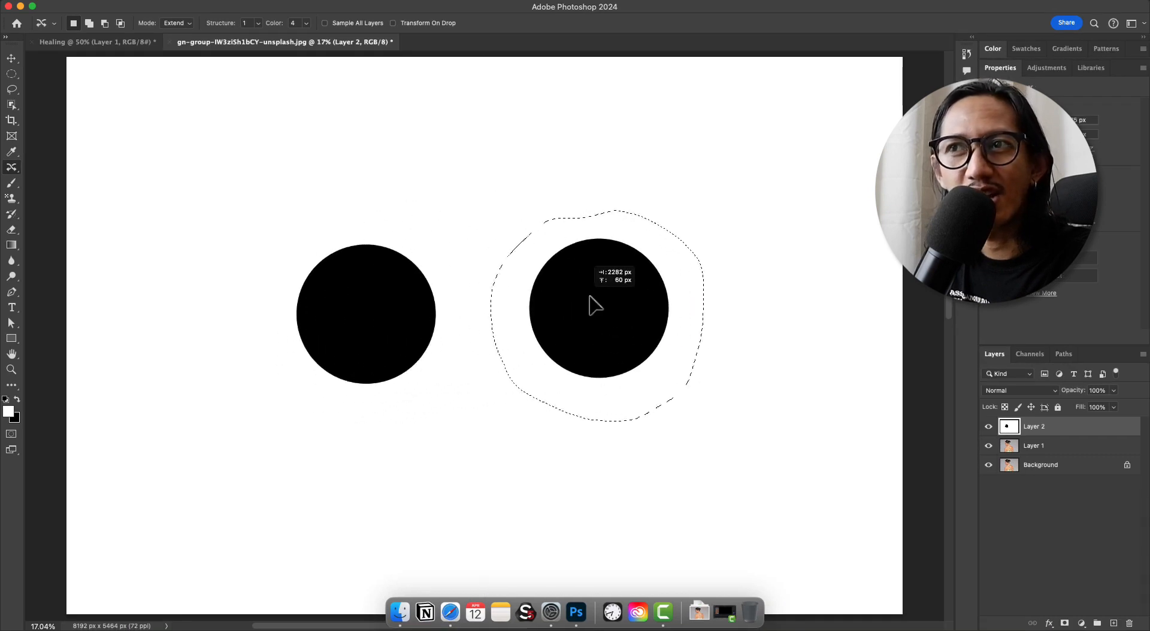
pyautogui.moveTo(590, 297); pyautogui.dragTo(606, 296)
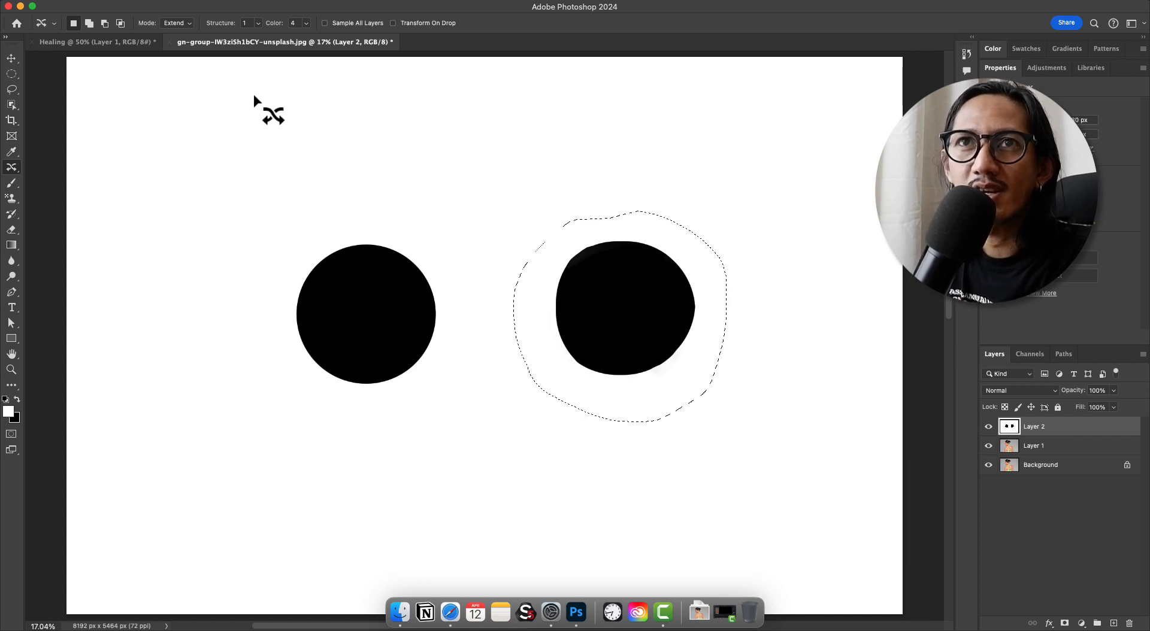
pyautogui.press('super+d')
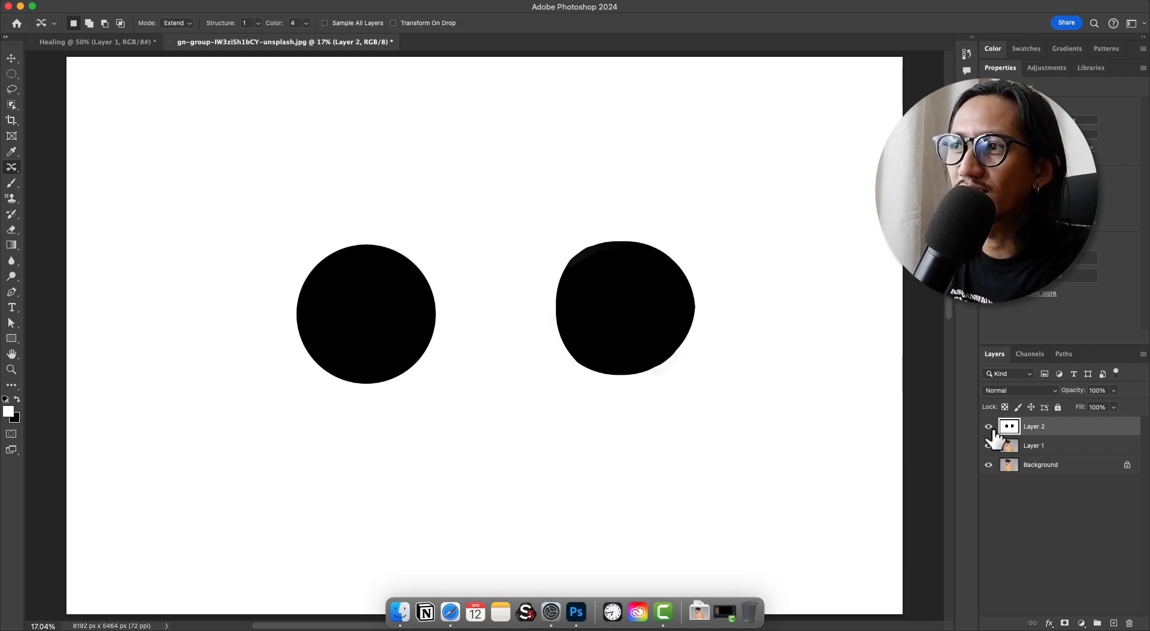
# Hide Layer 2, make Layer 1 active, and outline the entire earring with the Content-Aware Move tool
pyautogui.click(988, 427)
pyautogui.click(1008, 446)
pyautogui.moveTo(463, 247); pyautogui.dragTo(512, 193)
pyautogui.moveTo(533, 222); pyautogui.dragTo(662, 236)
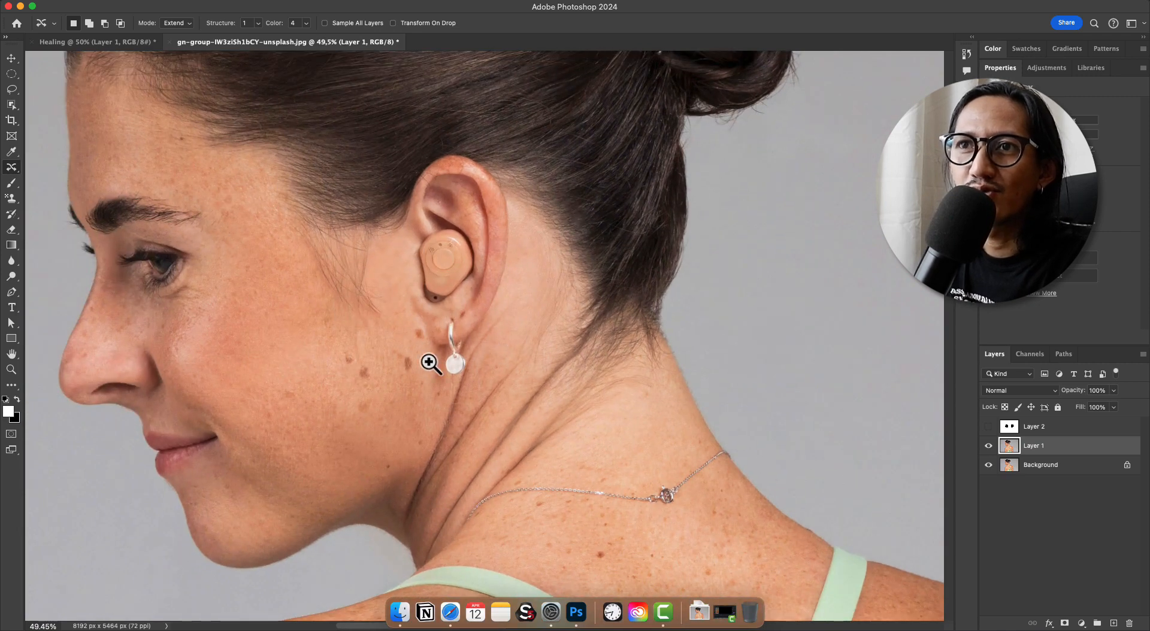
pyautogui.moveTo(429, 362); pyautogui.dragTo(470, 302)
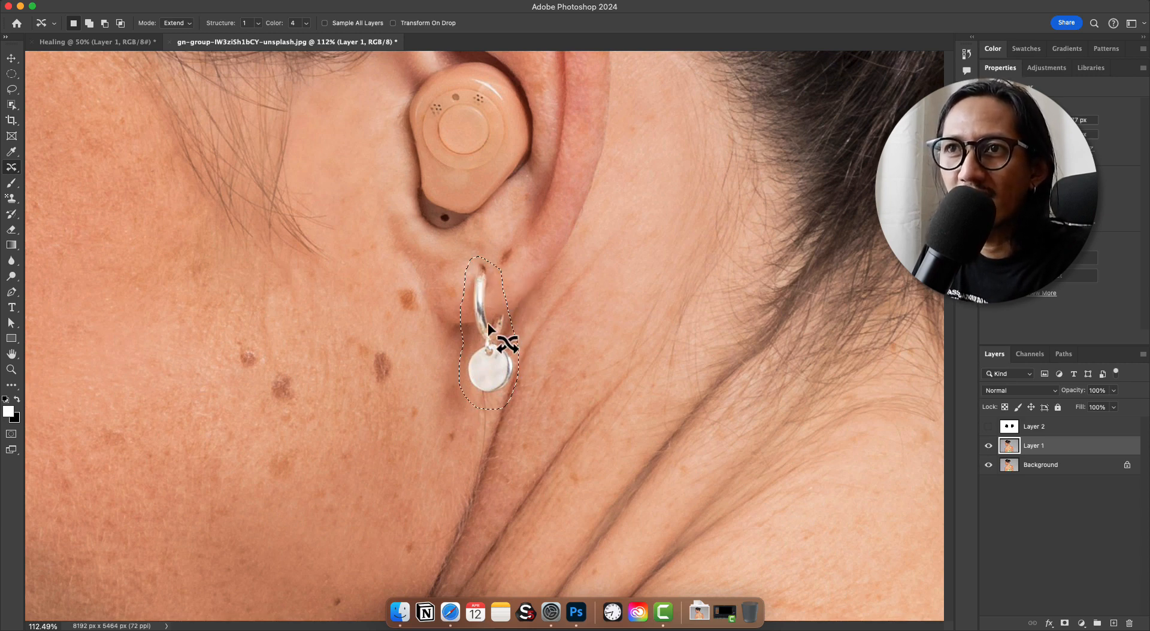
# Try duplicating the selected earring in Extend mode higher up on the back edge of the ear, and undo the duplication
pyautogui.moveTo(485, 339); pyautogui.dragTo(541, 289)
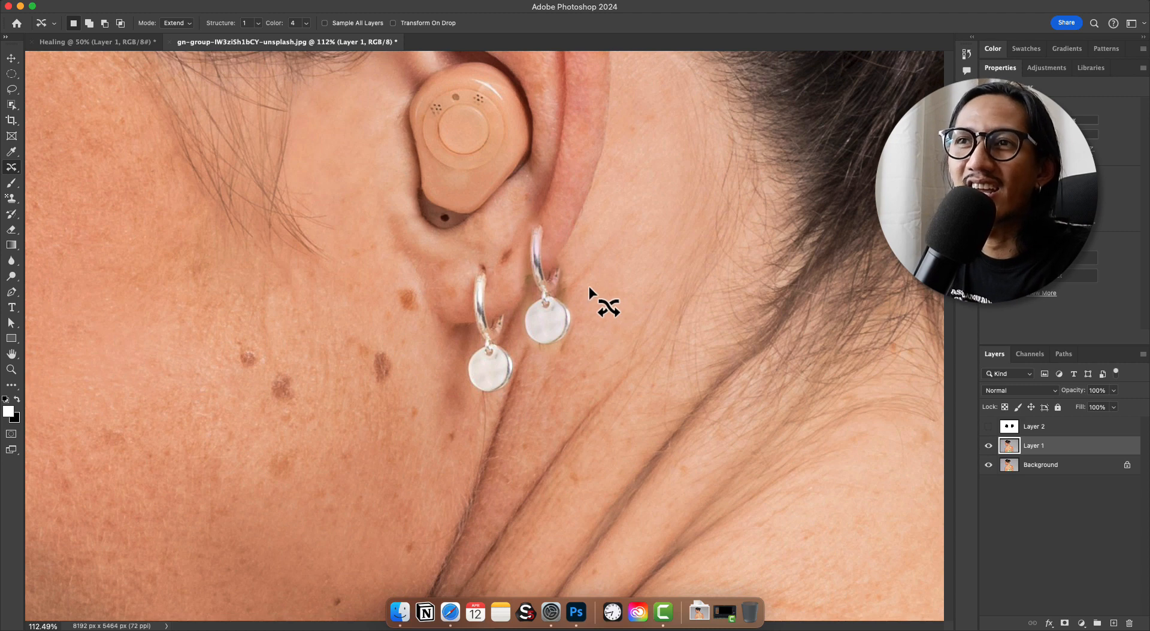
pyautogui.press('super+z')
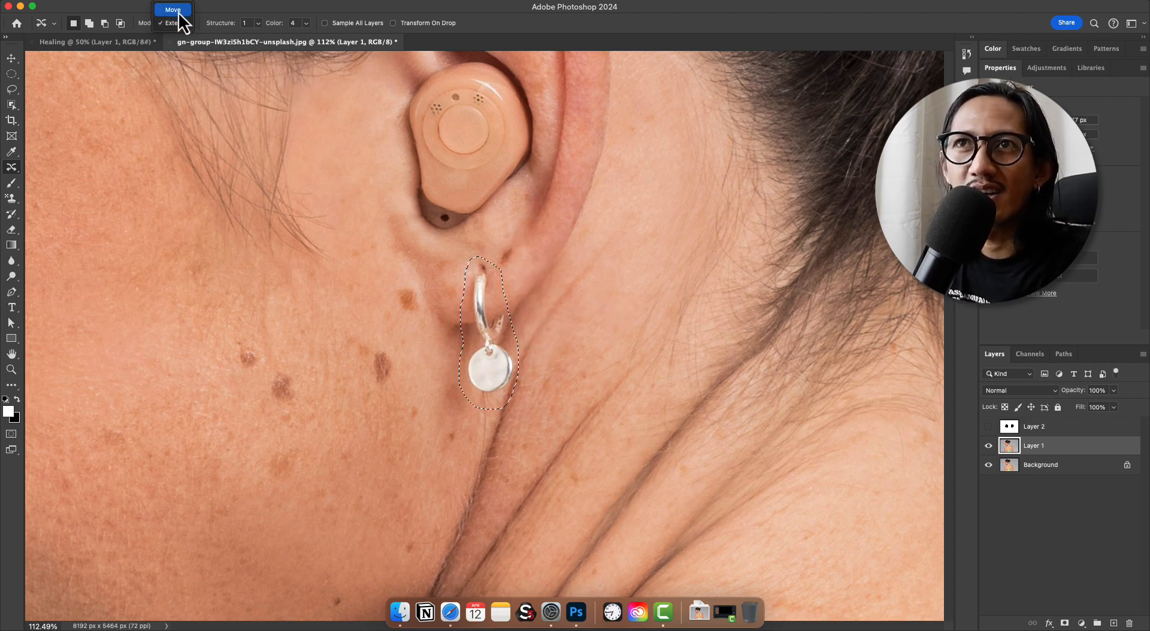
# Set the Content-Aware Move mode to Move, relocate the selected earring up to the back edge of the ear, and deselect
pyautogui.click(175, 11)
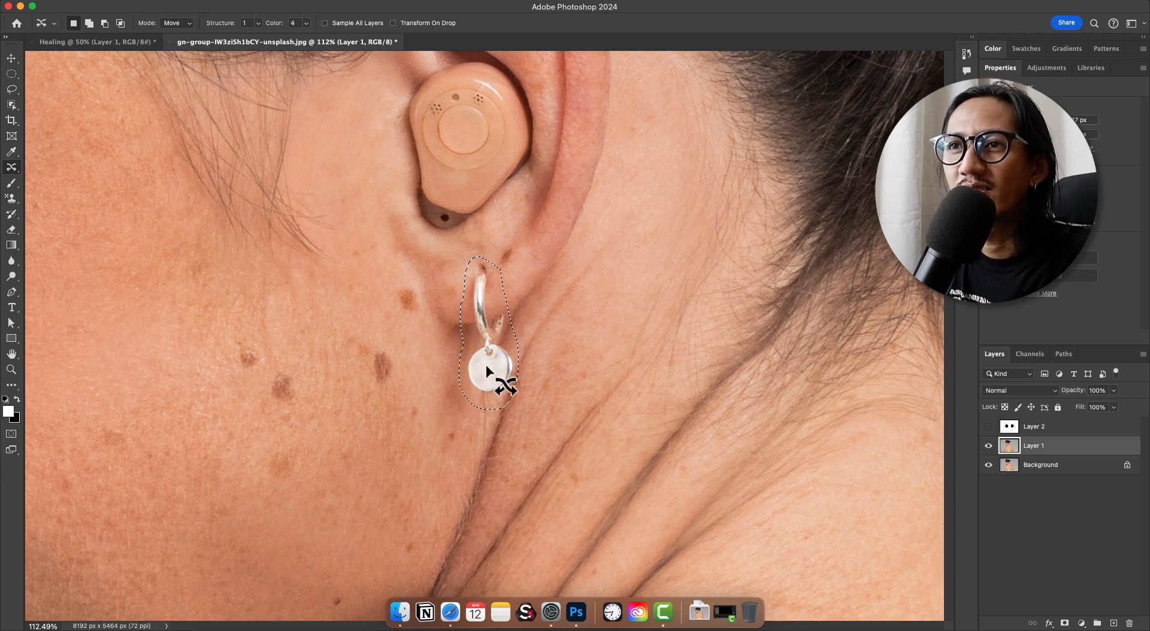
pyautogui.moveTo(486, 367); pyautogui.dragTo(547, 310)
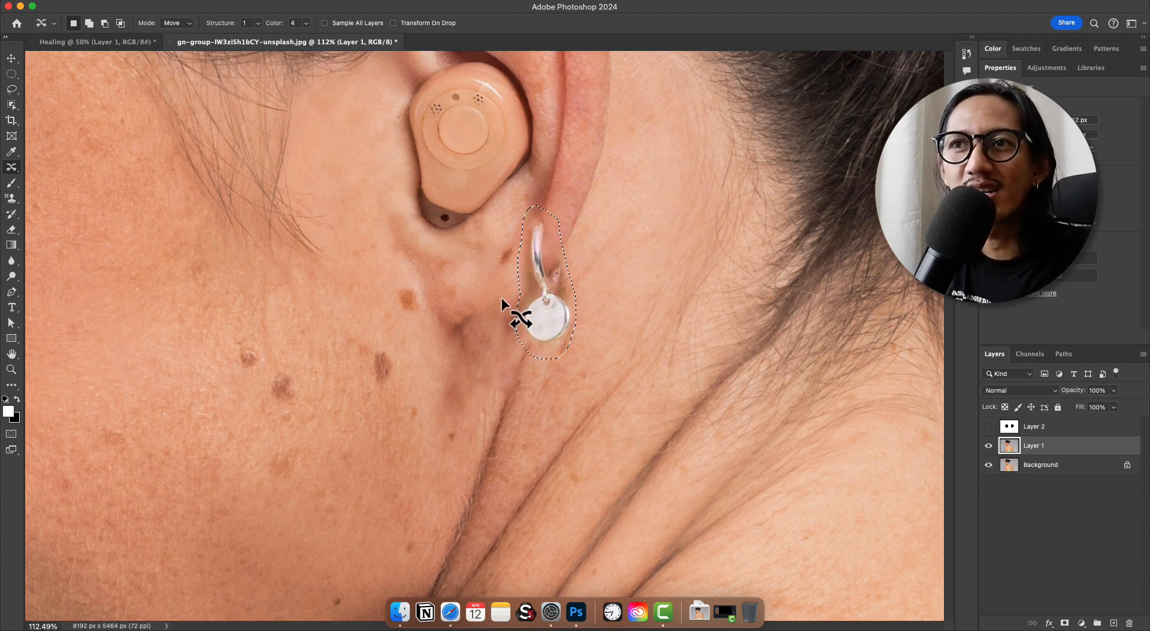
pyautogui.press('super+d')
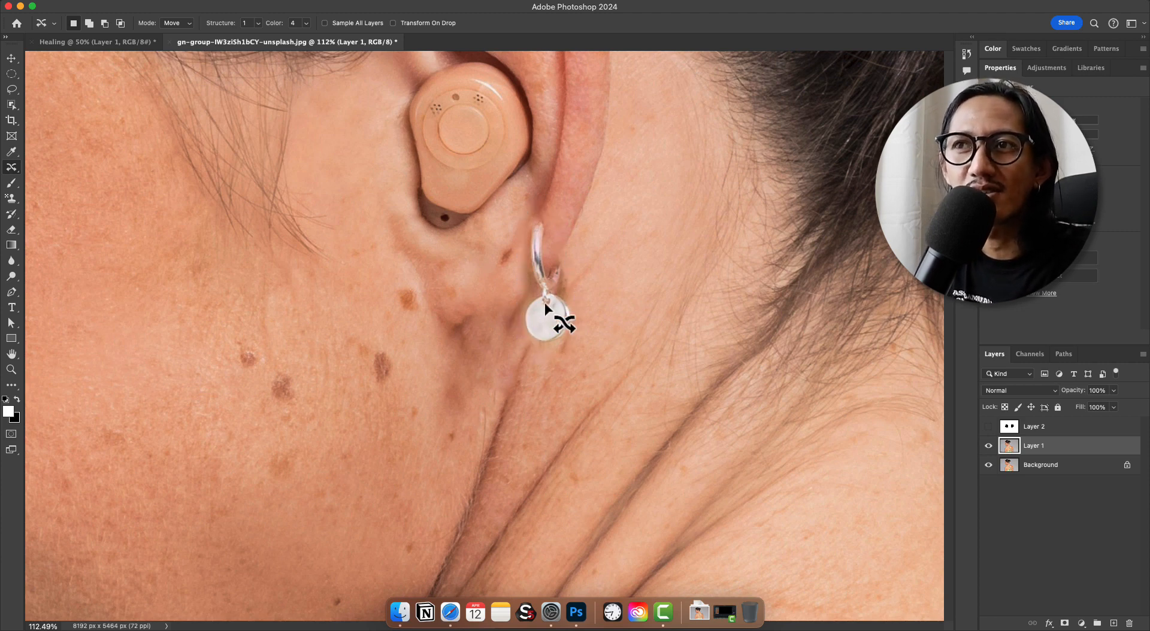
# Switch to the Move tool, check the relocated earring and the skin around it, and undo the last change
pyautogui.scroll(-5, 544, 335)
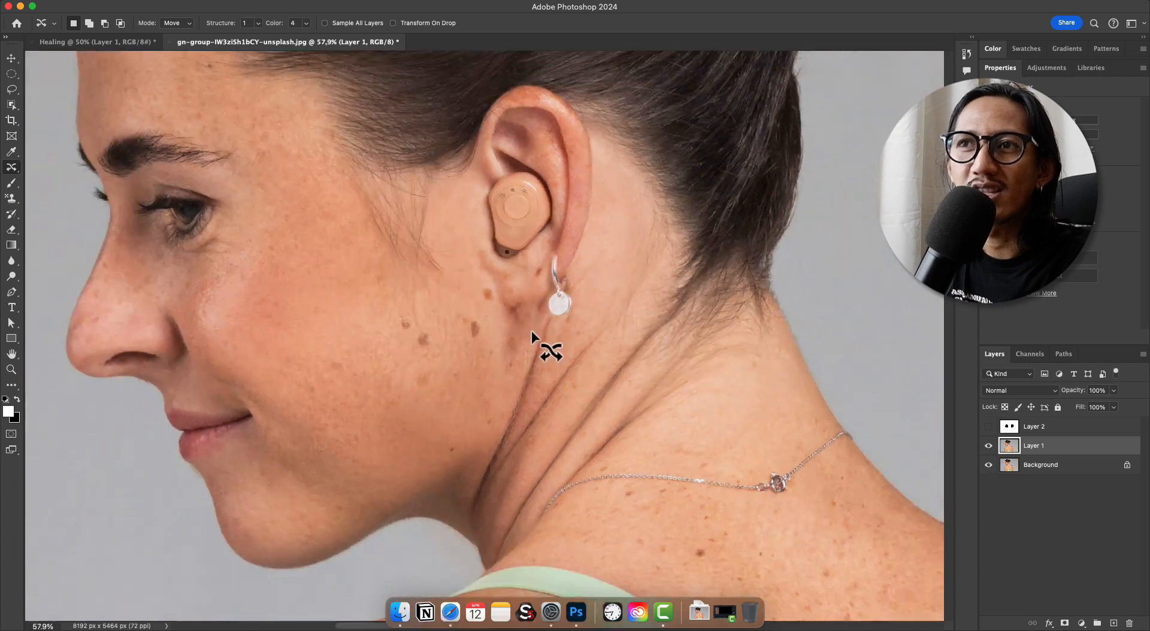
pyautogui.press('v')
pyautogui.scroll(5, 562, 293)
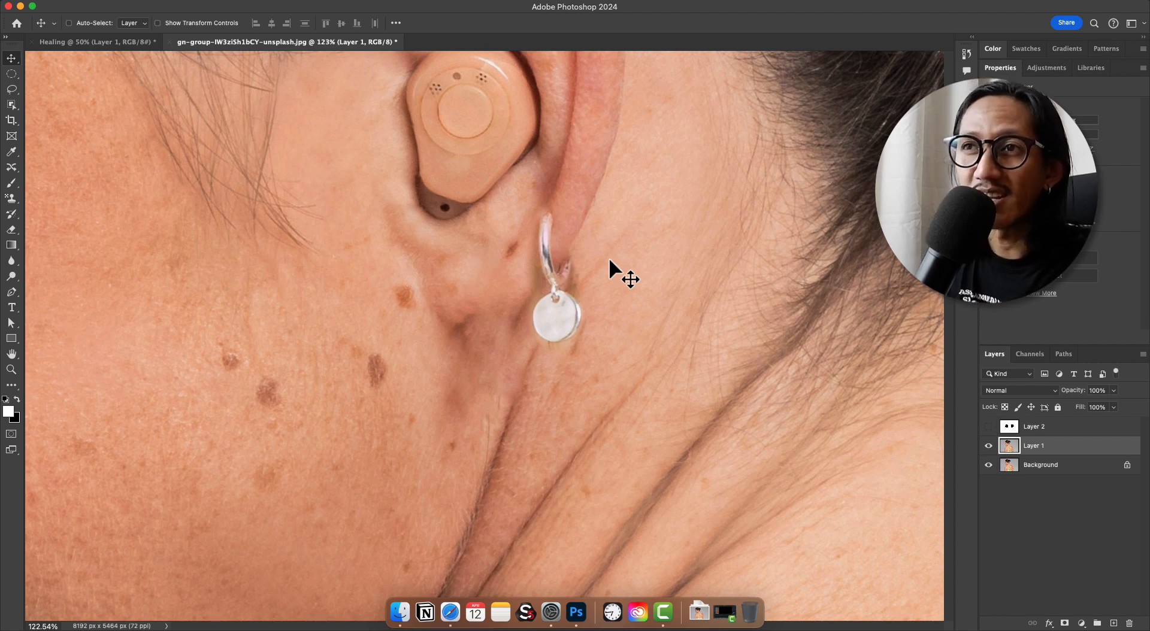
pyautogui.press('super+z')
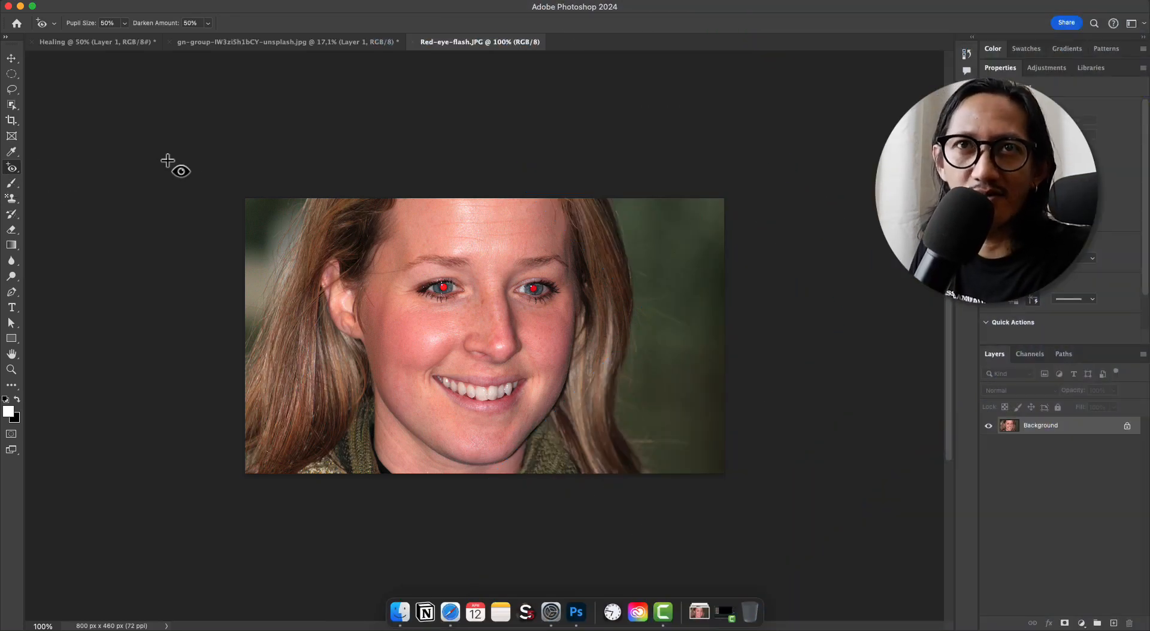
# Try the Red Eye tool on one red pupil in Red-eye-flash.JPG, and undo the correction
pyautogui.click(12, 167)
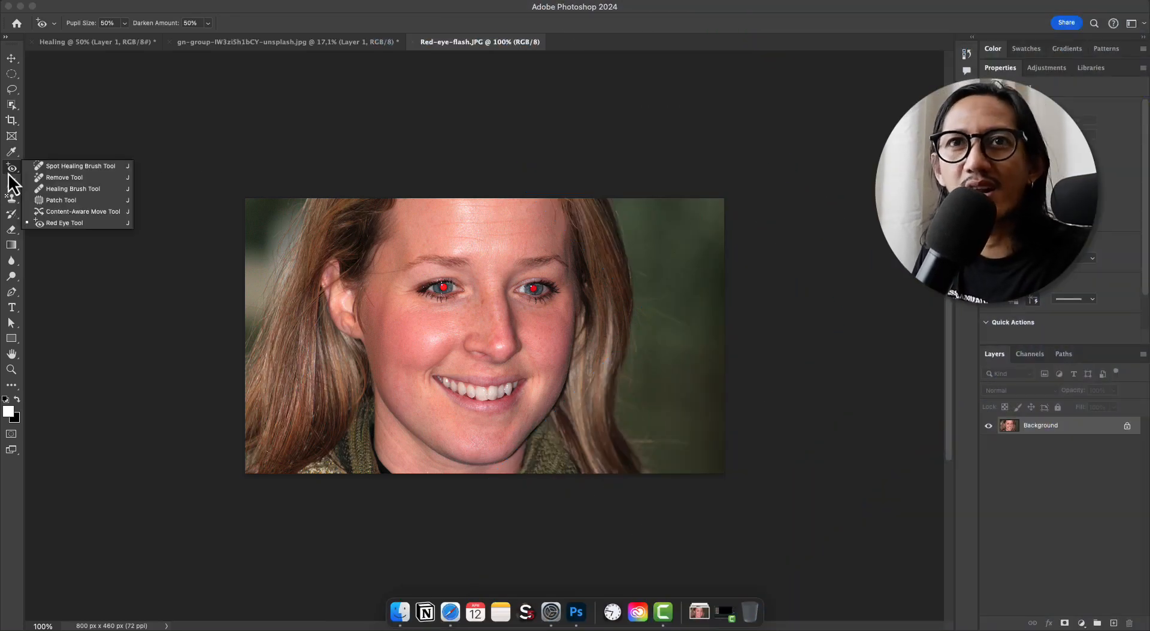
pyautogui.click(69, 223)
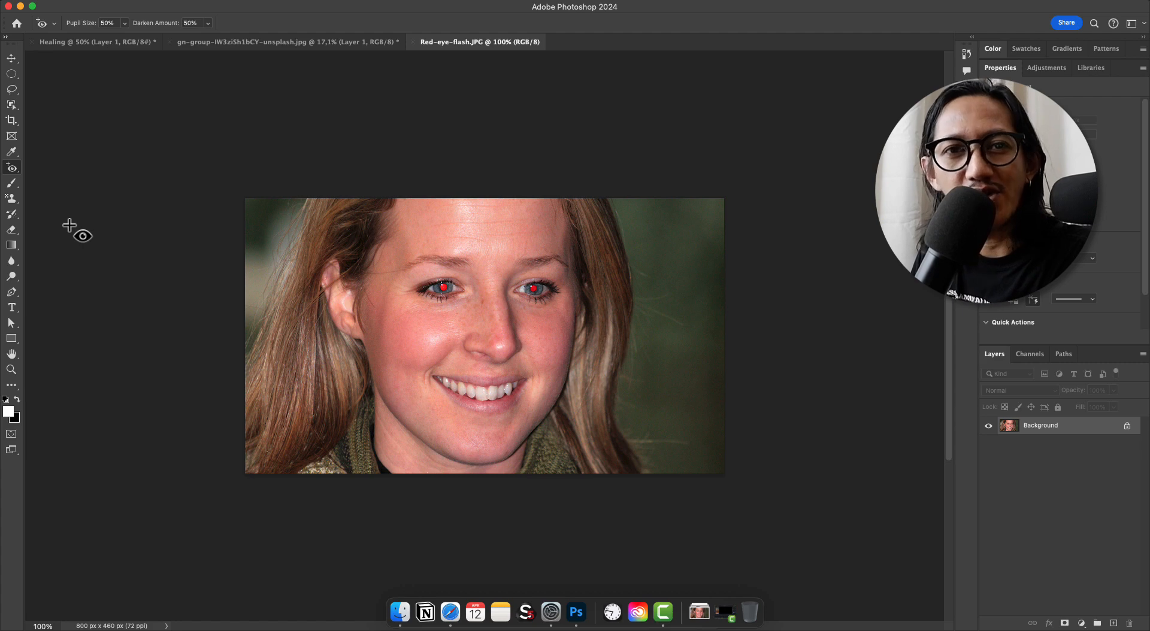
pyautogui.click(442, 292)
pyautogui.press('super+z')
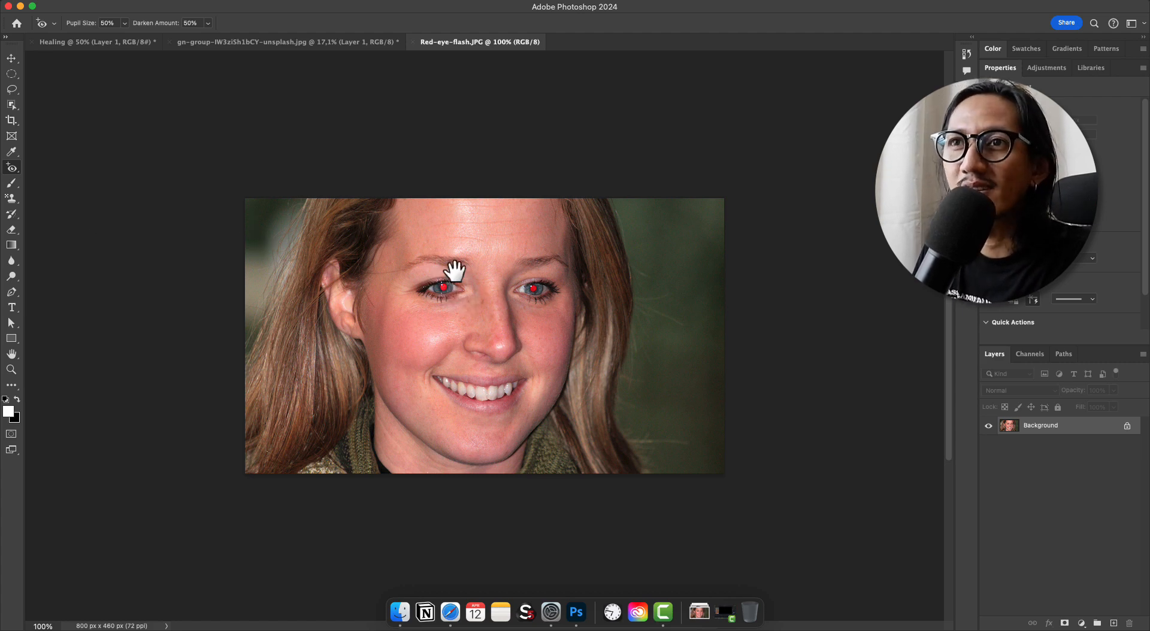
# Frame each red pupil in turn with the Red Eye tool to remove the red from both eyes, and switch to the Move tool
pyautogui.scroll(5, 473, 273)
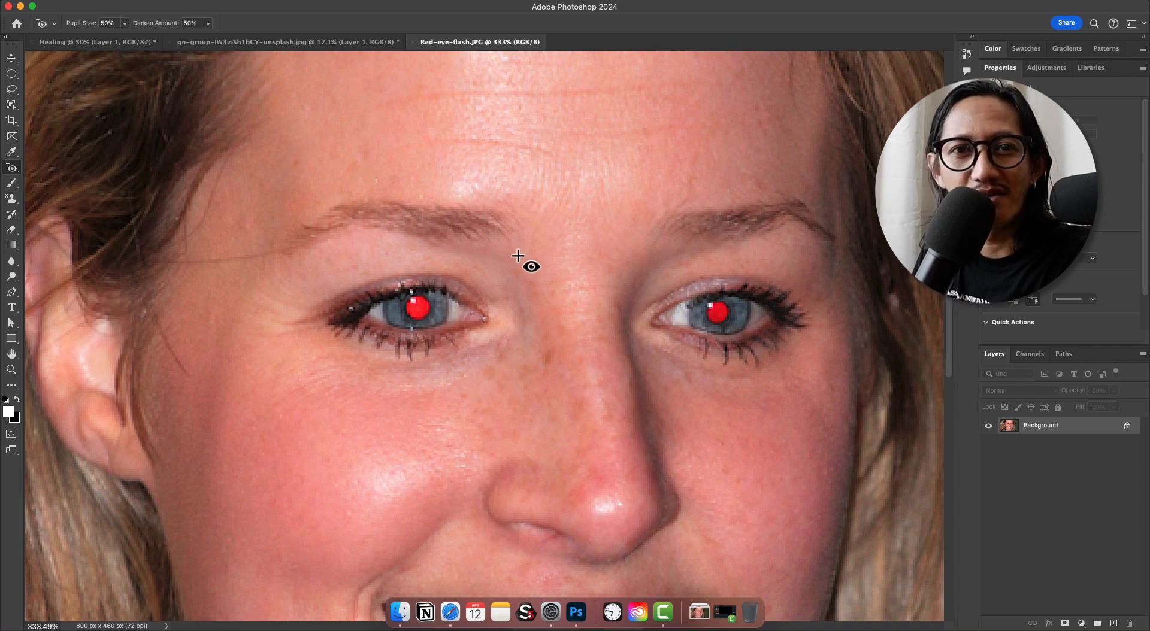
pyautogui.scroll(-3, 527, 250)
pyautogui.scroll(3, 501, 275)
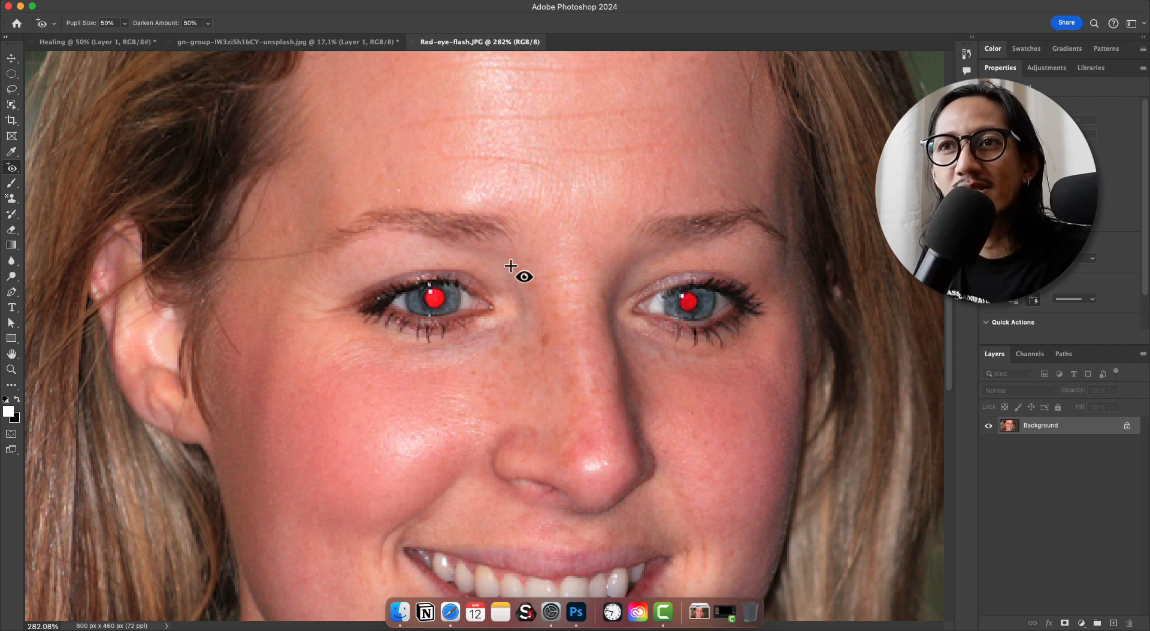
pyautogui.scroll(2, 509, 286)
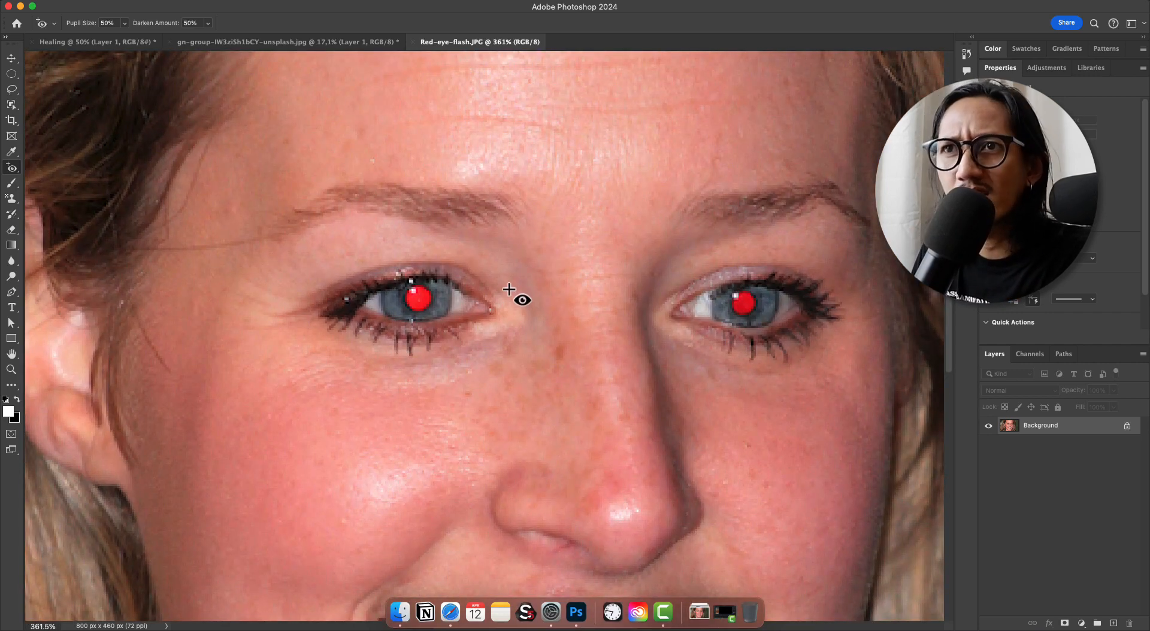
pyautogui.moveTo(456, 284); pyautogui.dragTo(416, 285)
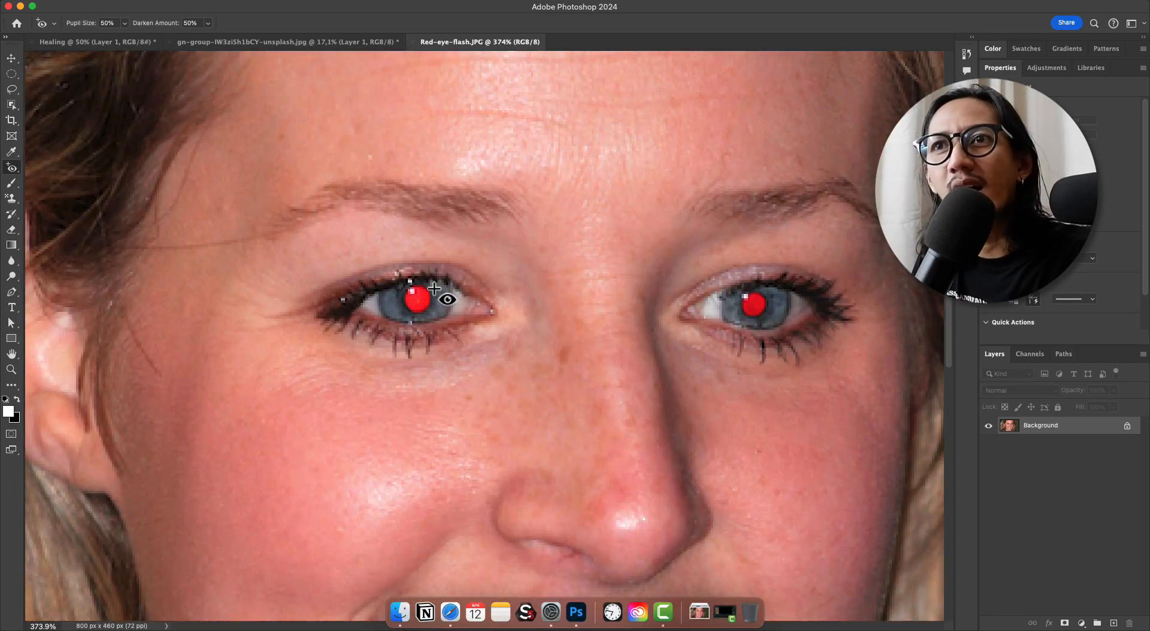
pyautogui.moveTo(399, 283); pyautogui.dragTo(435, 319)
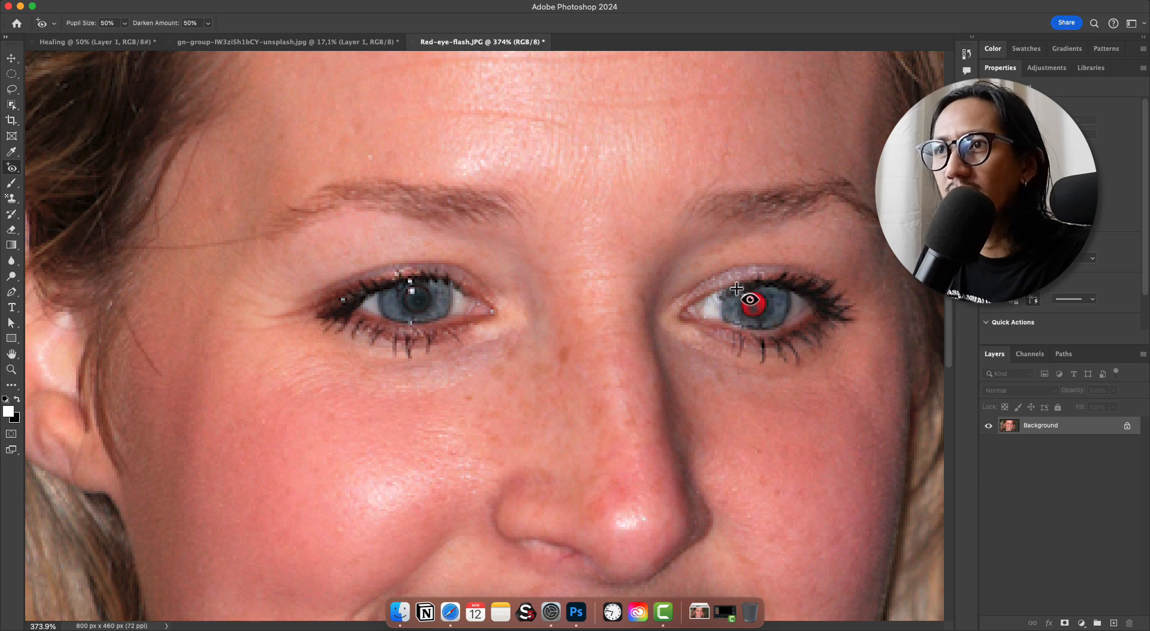
pyautogui.moveTo(741, 292); pyautogui.dragTo(779, 332)
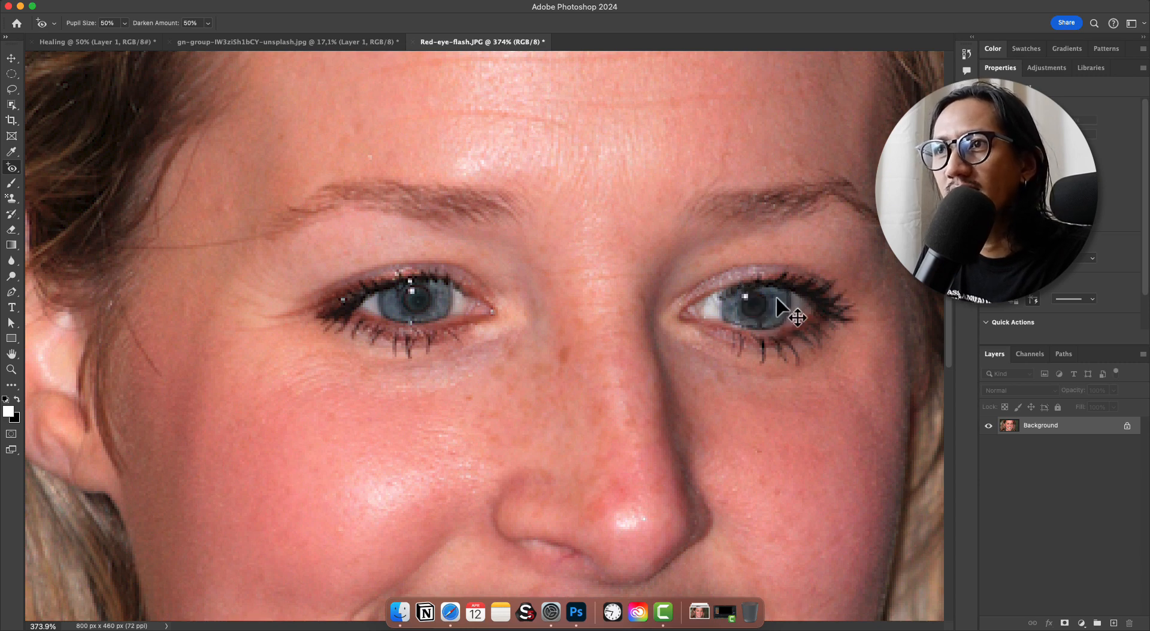
pyautogui.scroll(-5, 688, 300)
pyautogui.press('v')
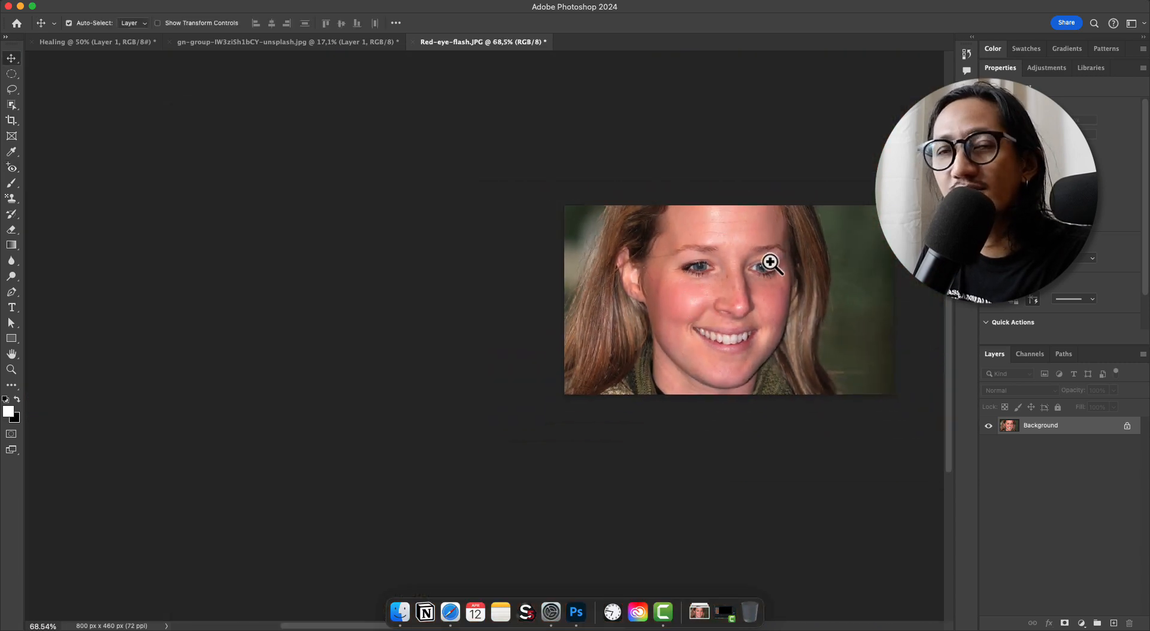
pyautogui.scroll(5, 772, 258)
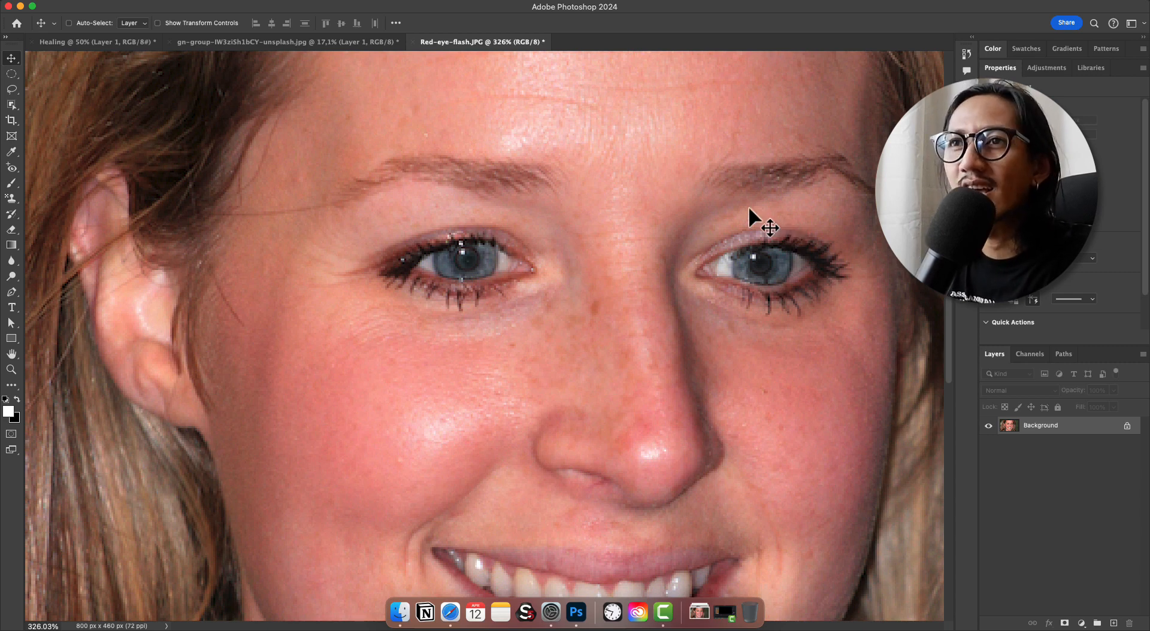
pyautogui.moveTo(451, 190); pyautogui.dragTo(419, 209)
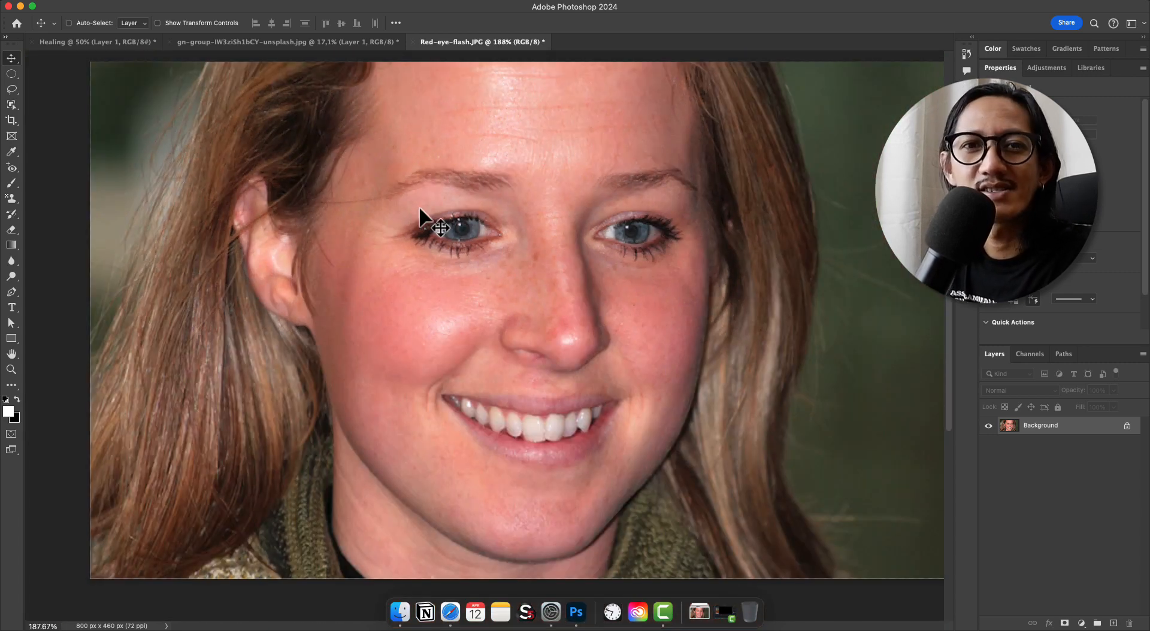